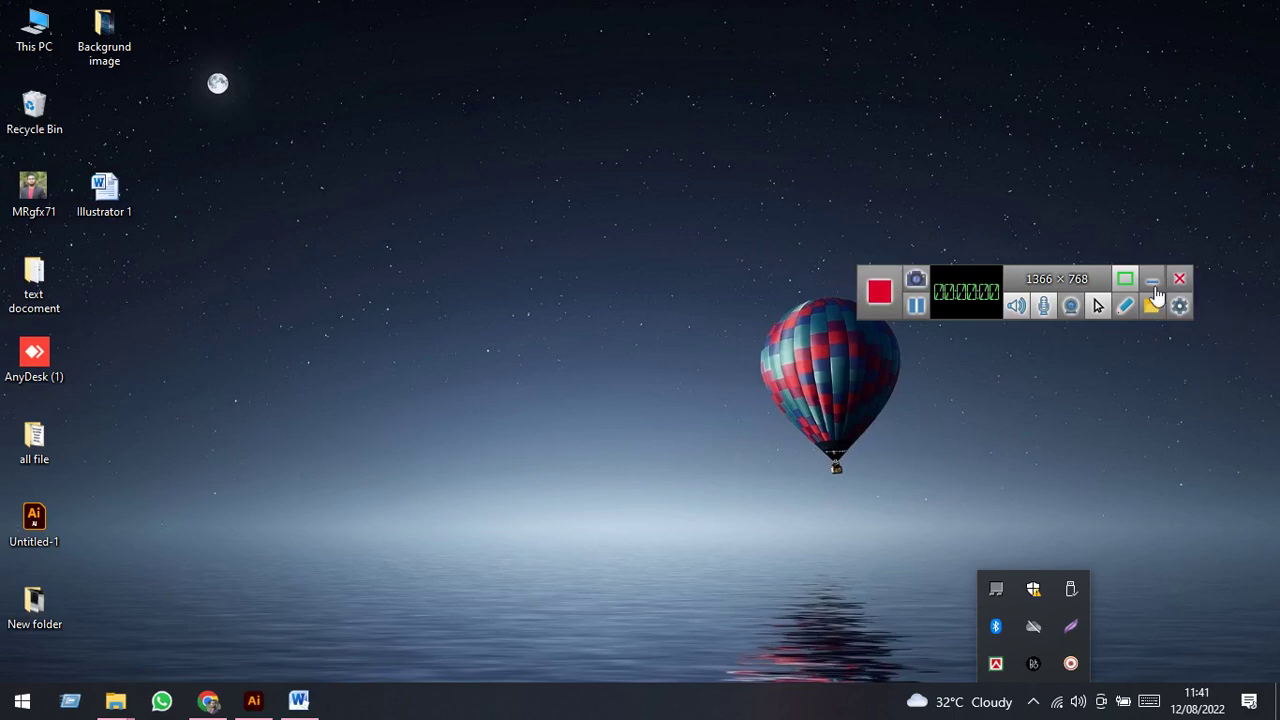
# - Start recording, glance at the Word lesson outline, then return to the Untitled-1 Illustrator artwork
pyautogui.click(1151, 282)
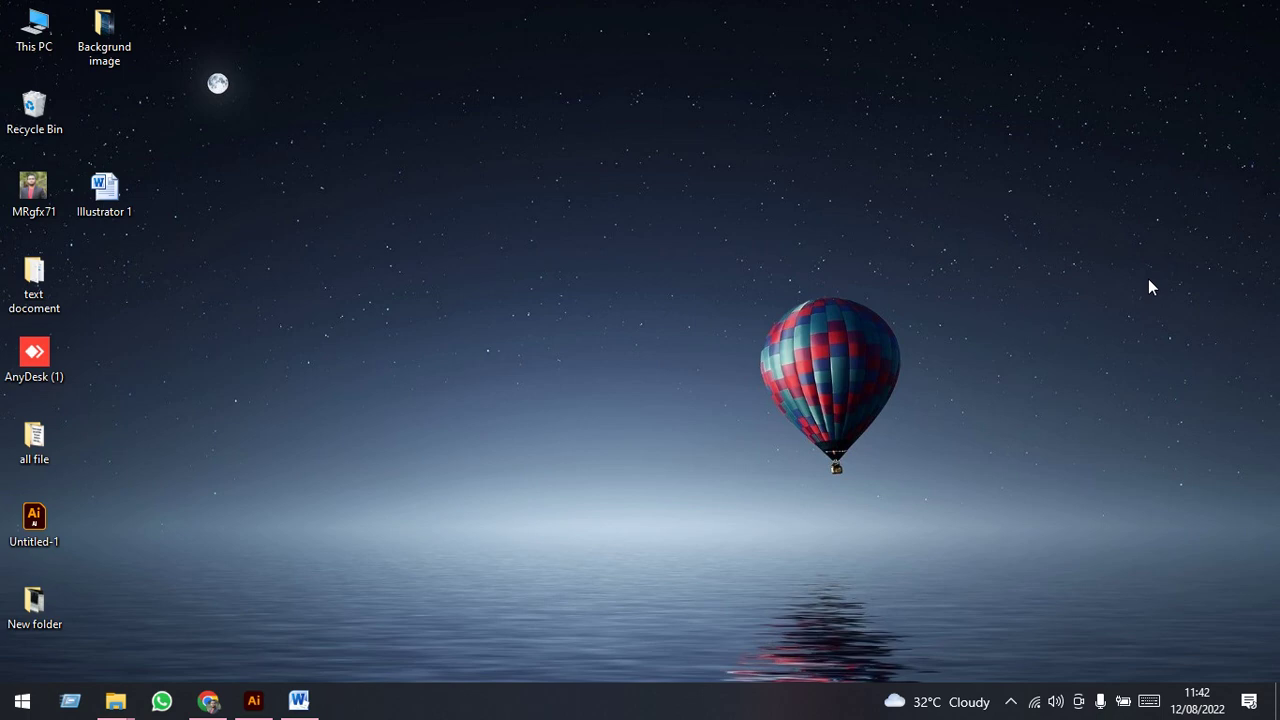
pyautogui.click(300, 702)
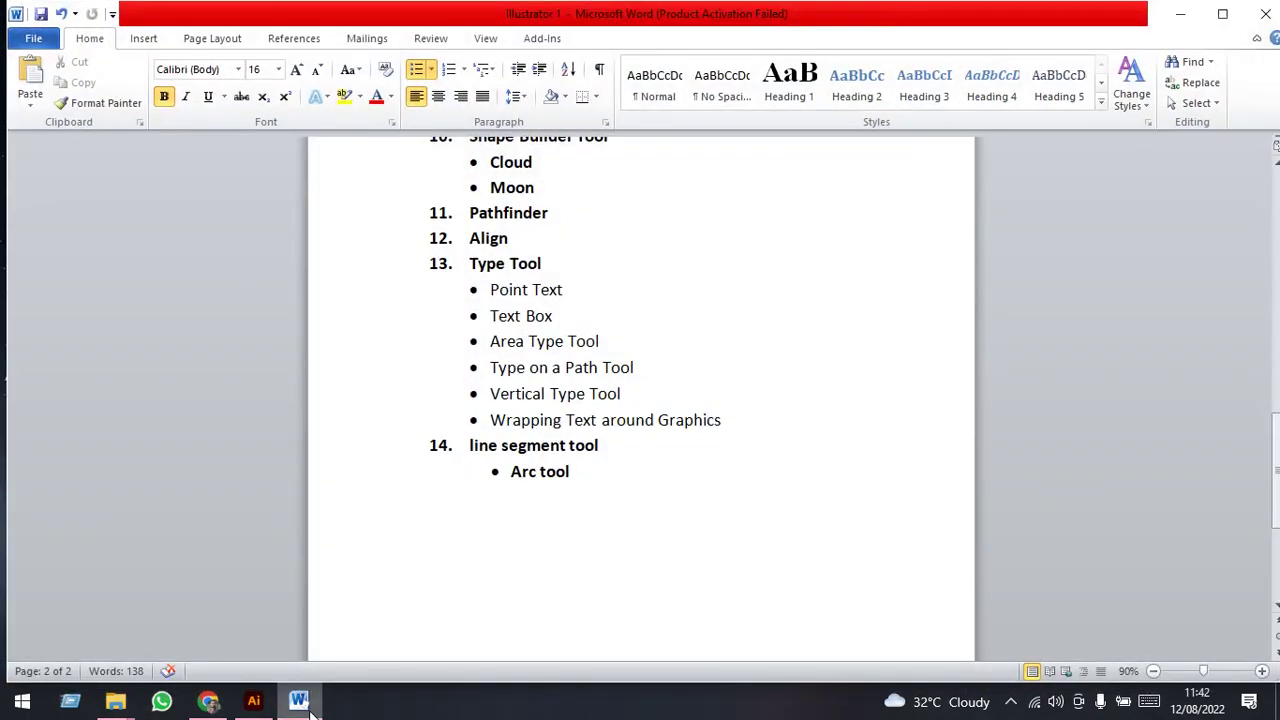
pyautogui.click(254, 703)
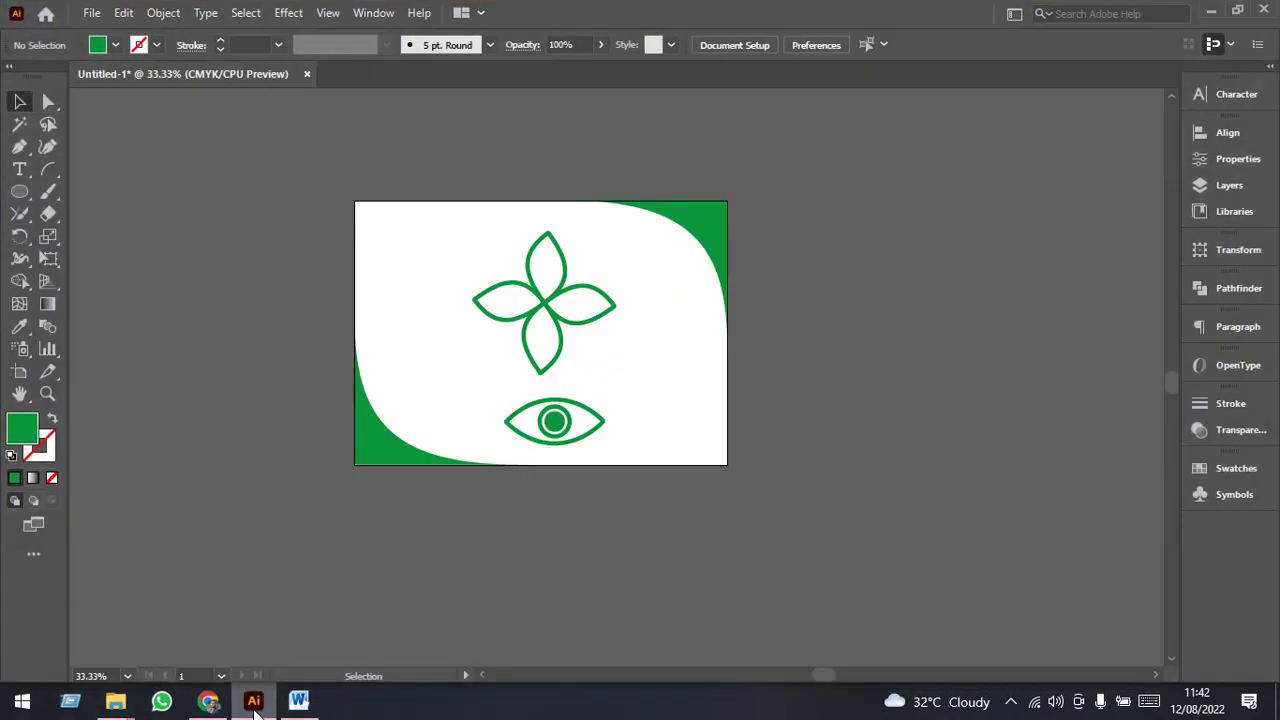
# - Move the green flower, eye and corner artwork left off the artboard, then centre the empty artboard
pyautogui.scroll(2, 266, 540)
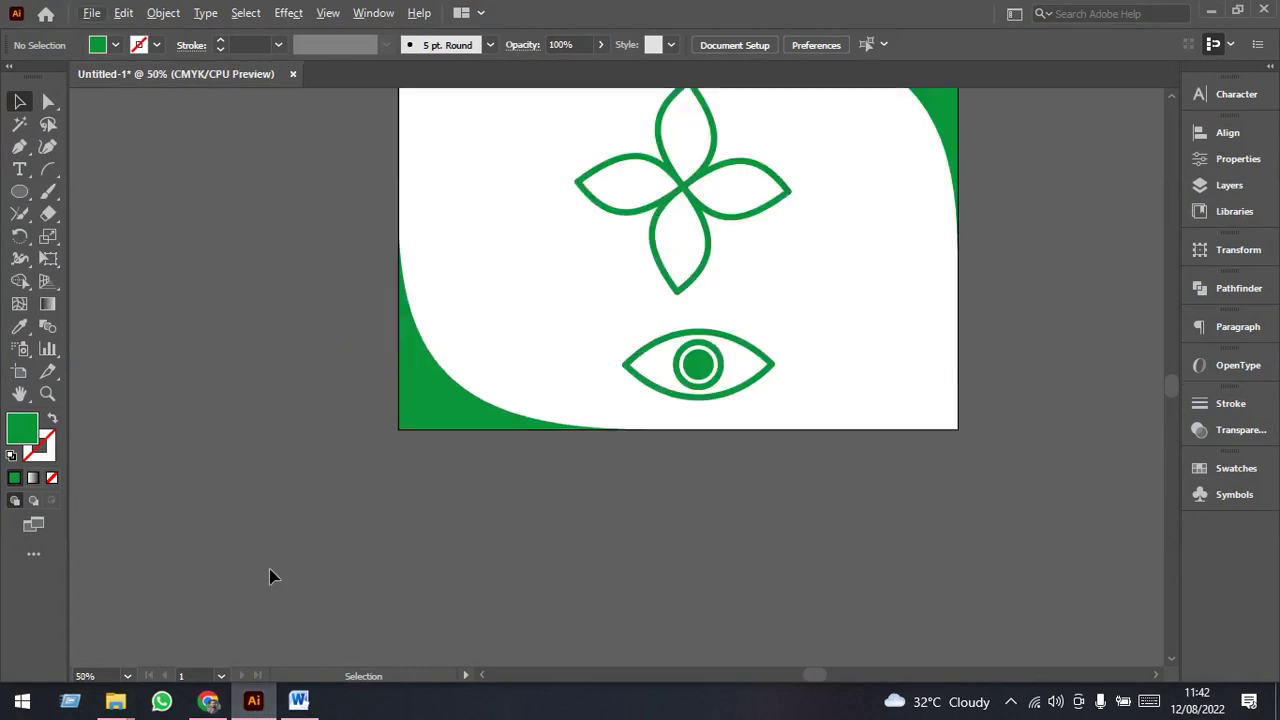
pyautogui.moveTo(767, 345); pyautogui.dragTo(749, 366)
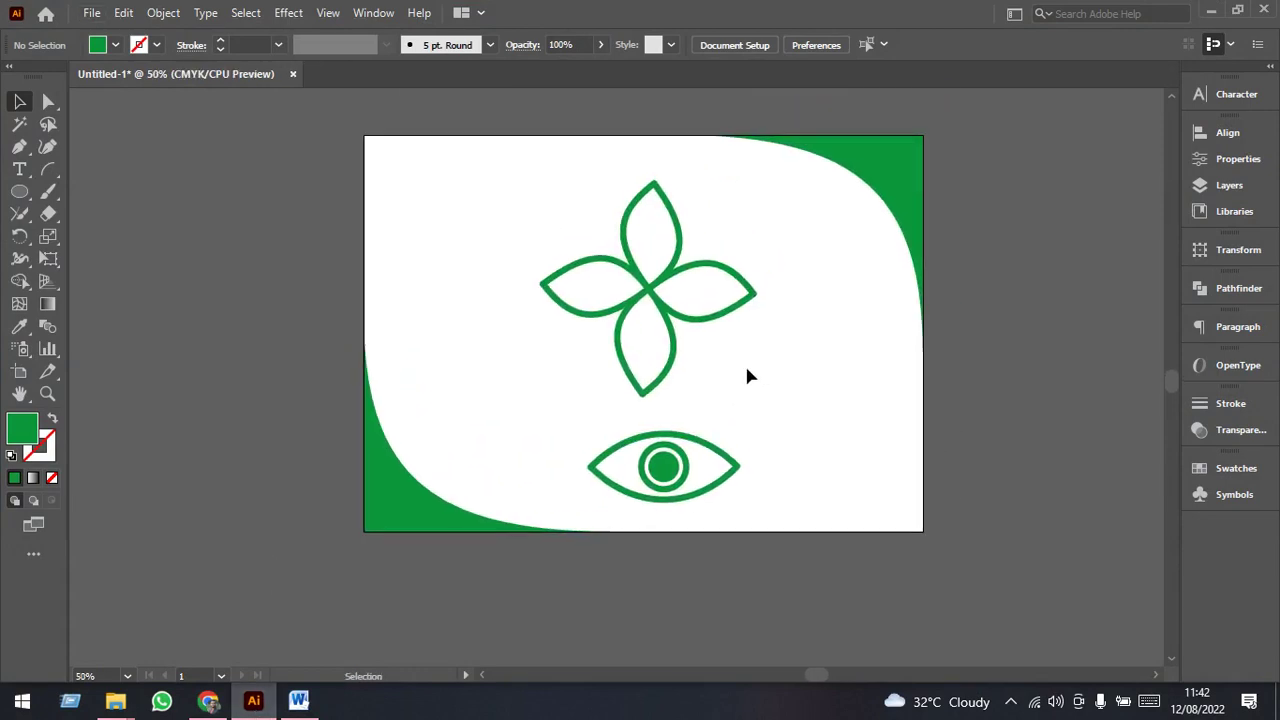
pyautogui.moveTo(318, 141)
pyautogui.mouseDown()
pyautogui.moveTo(1031, 543)
pyautogui.moveTo(986, 569)
pyautogui.mouseUp()
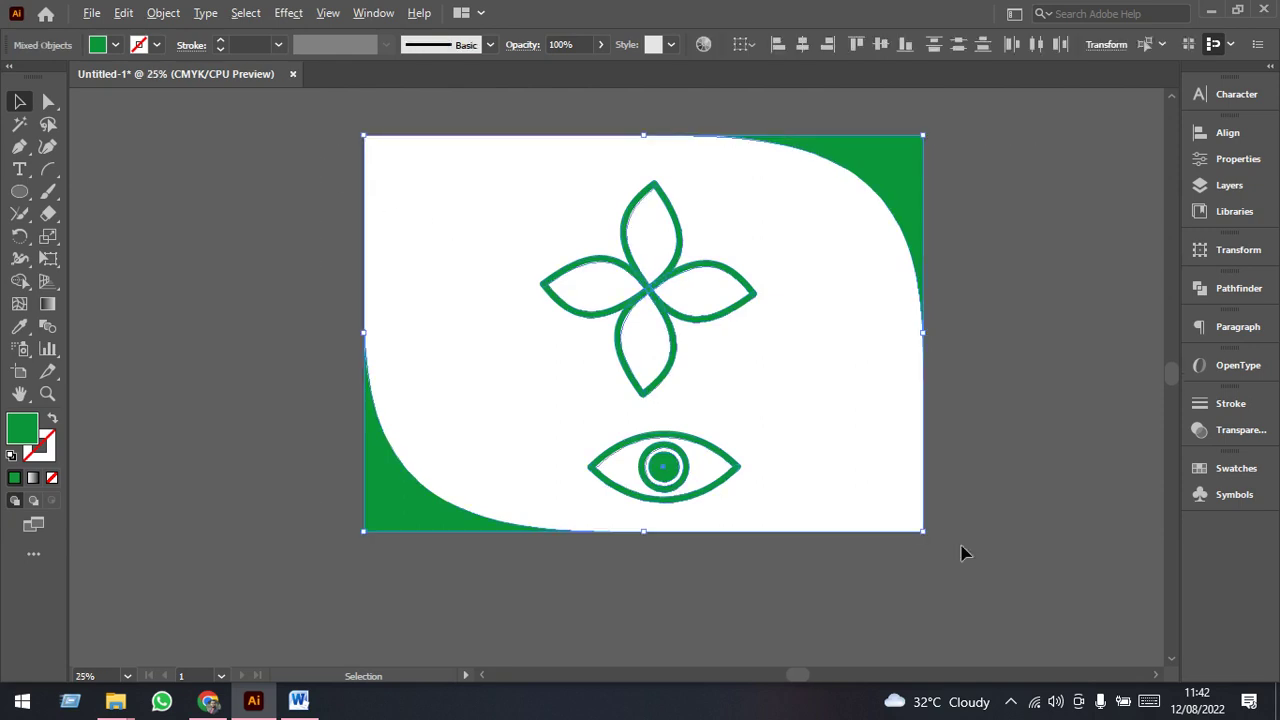
pyautogui.scroll(-2, 963, 551)
pyautogui.moveTo(815, 418); pyautogui.dragTo(450, 413)
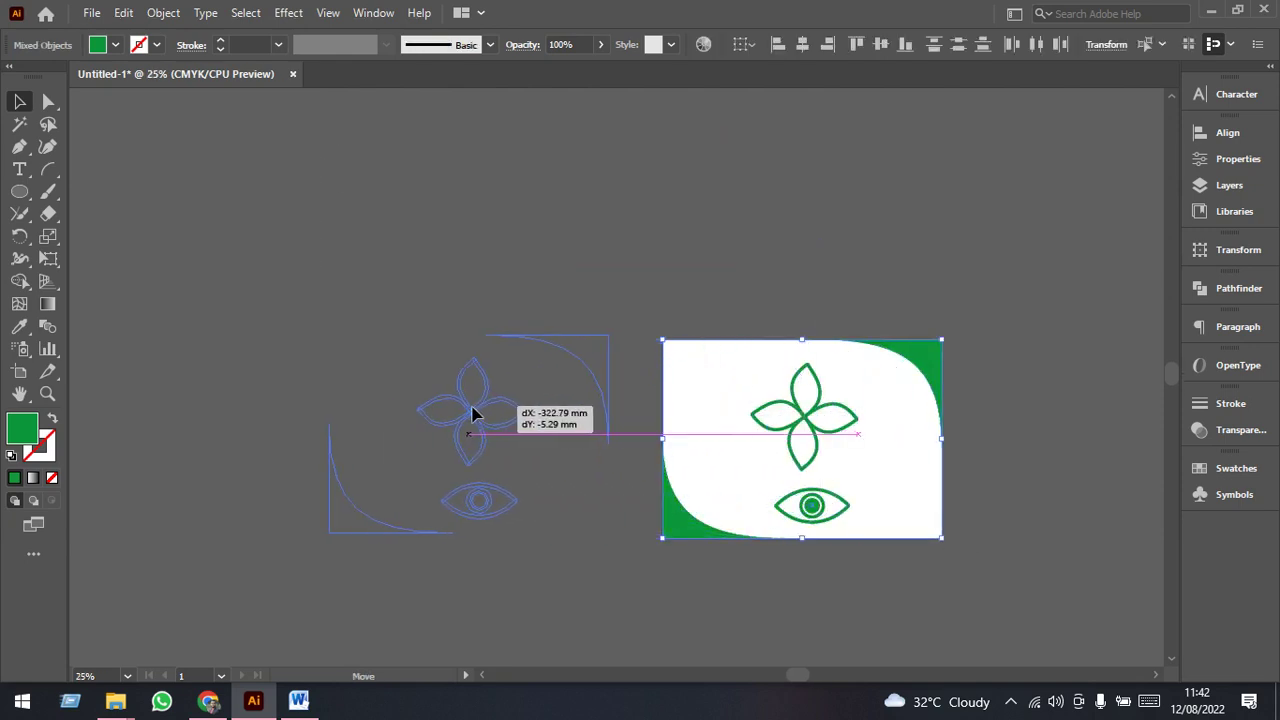
pyautogui.click(913, 510)
pyautogui.scroll(1, 862, 473)
pyautogui.moveTo(862, 473); pyautogui.dragTo(728, 477)
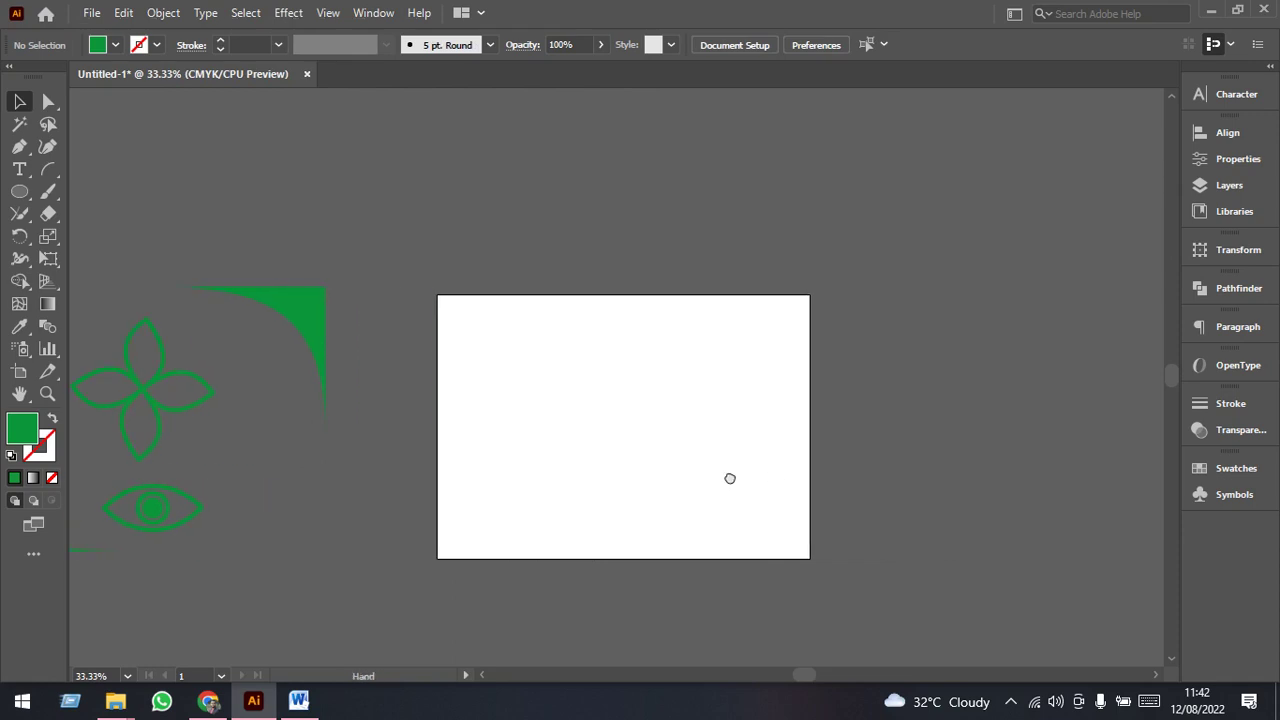
pyautogui.scroll(1, 726, 471)
# - Select the Arc Tool with no fill, a dark blue stroke and a 14 pt stroke weight
pyautogui.click(48, 170)
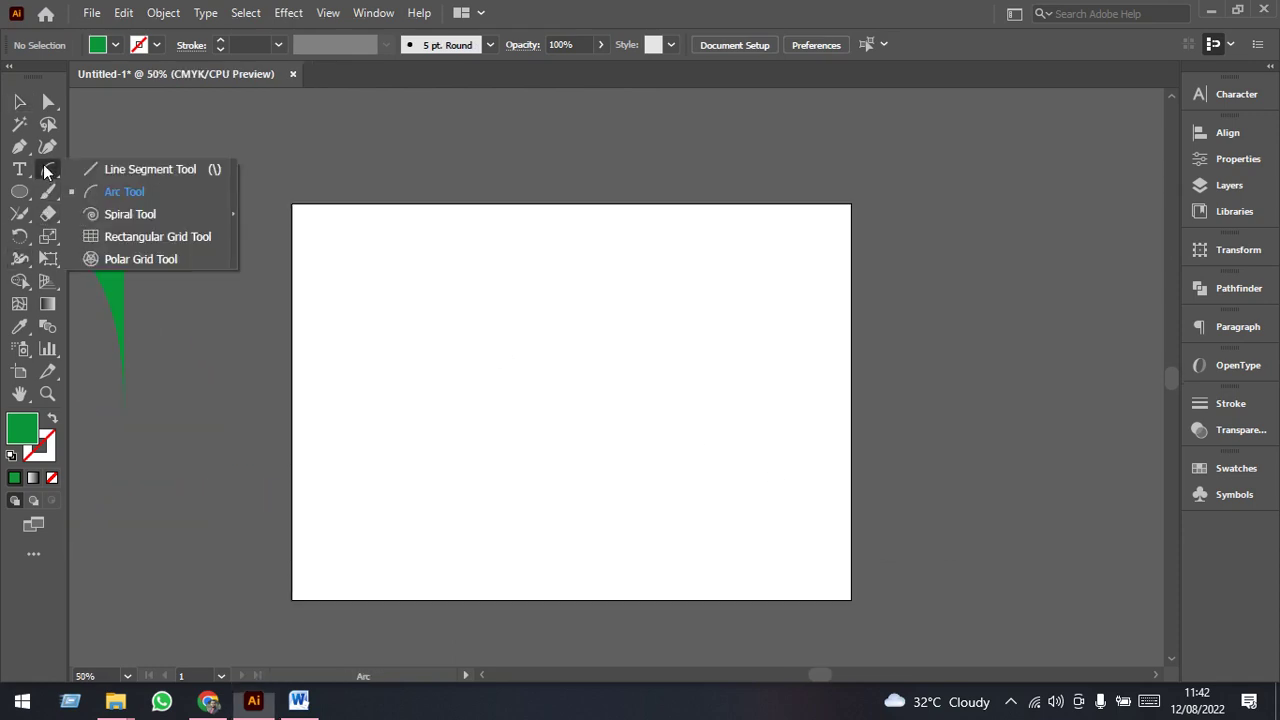
pyautogui.click(112, 193)
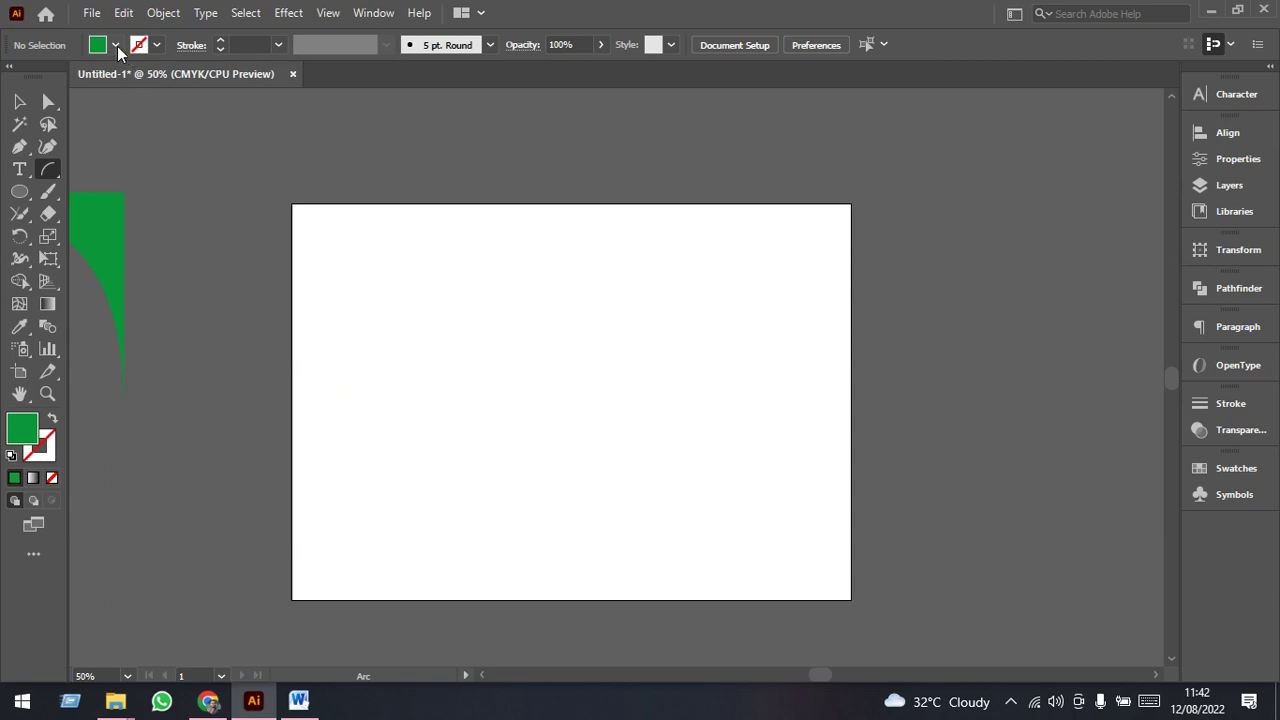
pyautogui.click(116, 45)
pyautogui.click(9, 78)
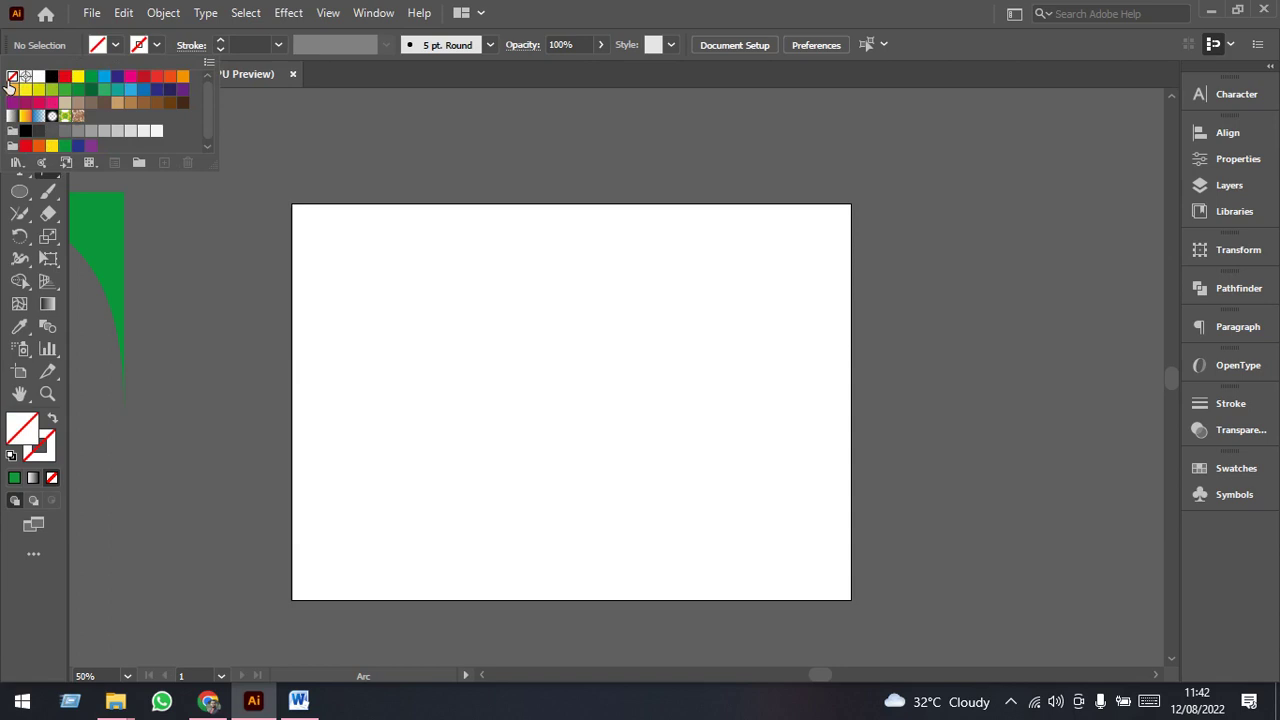
pyautogui.click(240, 45)
pyautogui.write('2')
pyautogui.press('Return')
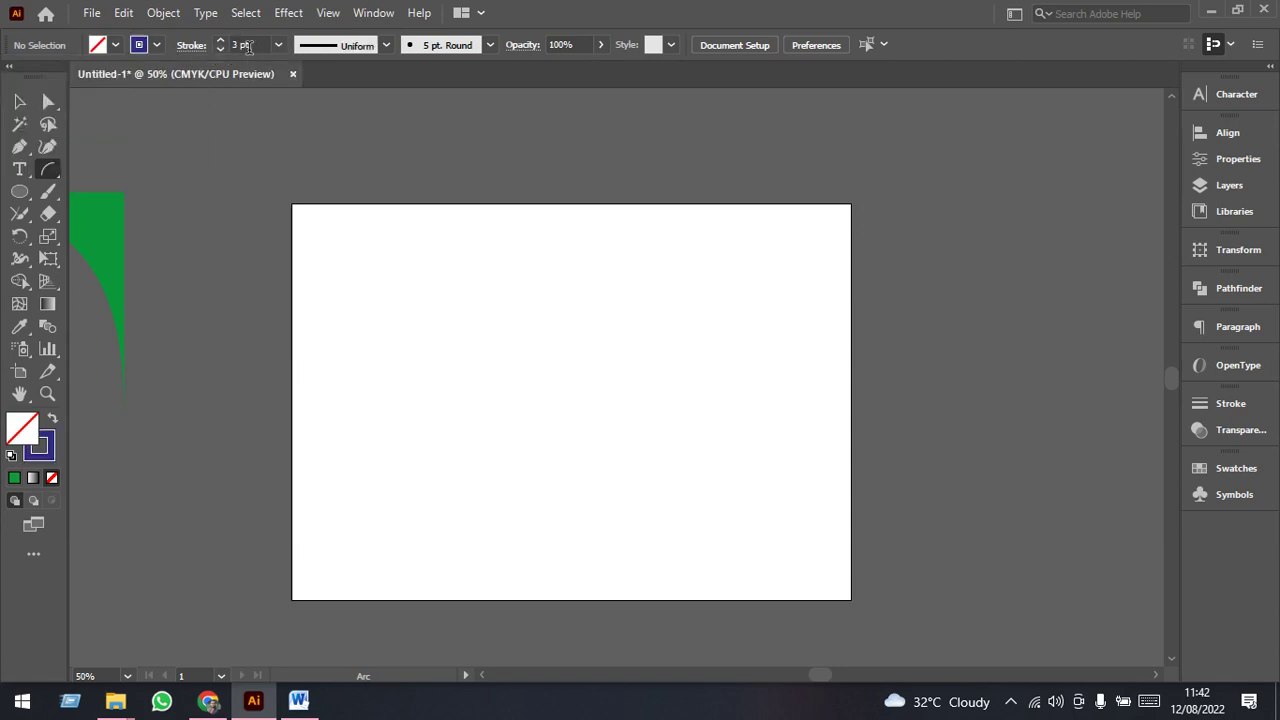
pyautogui.scroll(7, 248, 47)
pyautogui.scroll(-1, 458, 350)
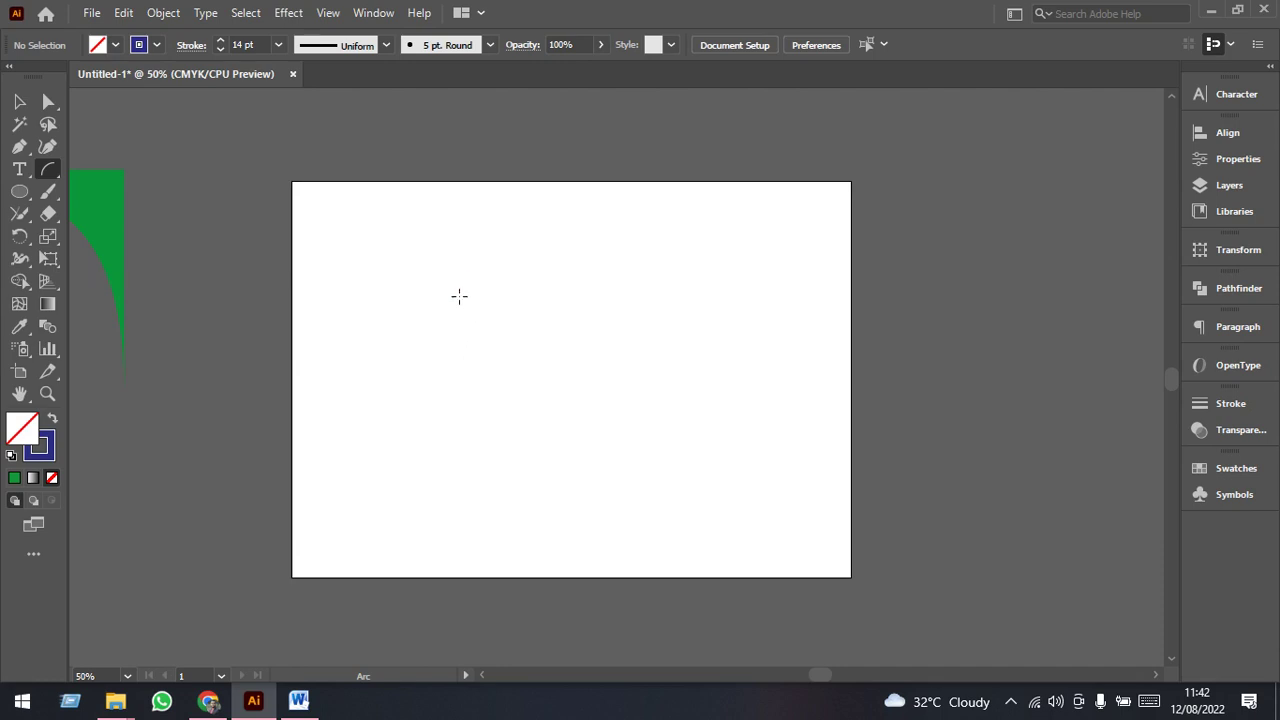
pyautogui.moveTo(459, 296); pyautogui.dragTo(591, 438)
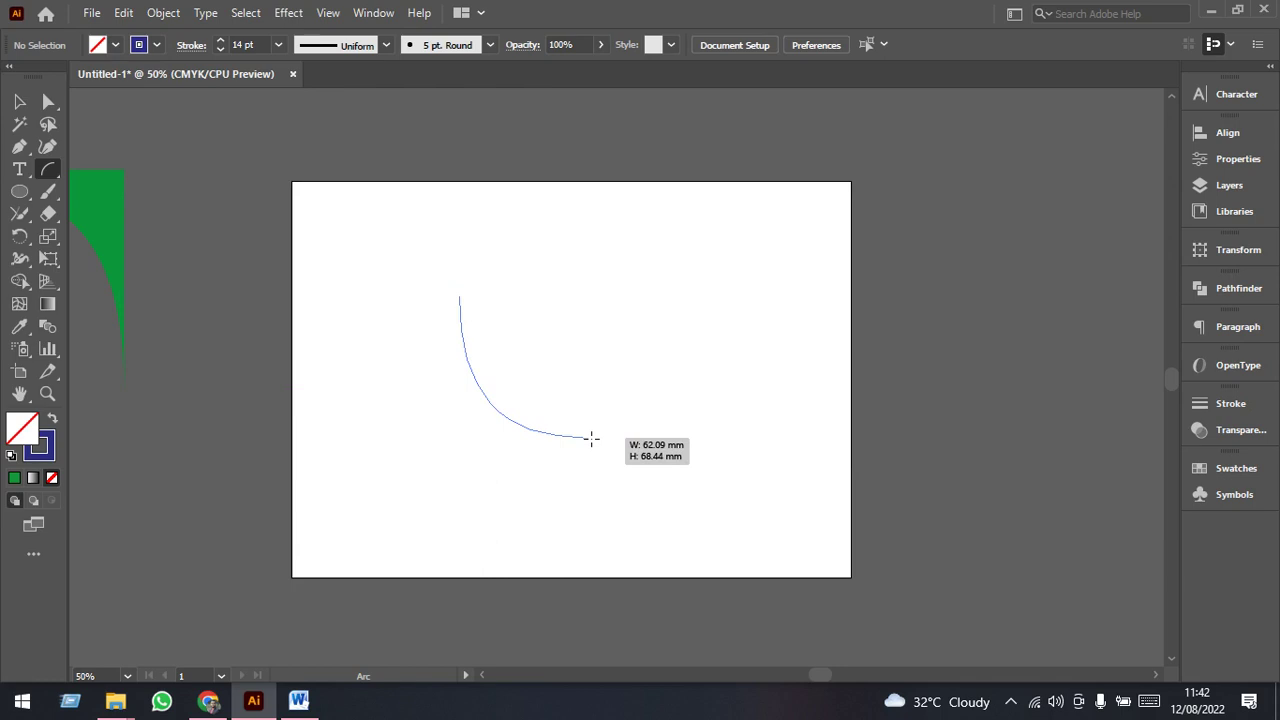
pyautogui.moveTo(591, 438); pyautogui.dragTo(590, 437)
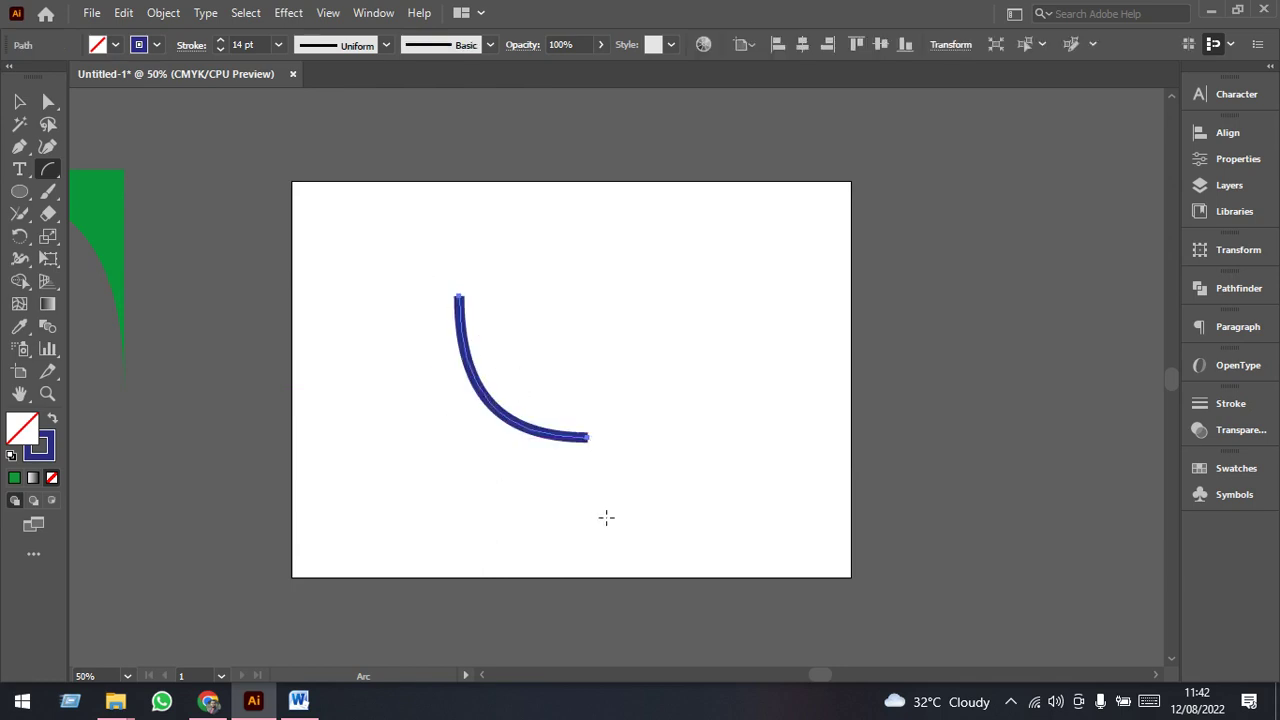
pyautogui.click(19, 101)
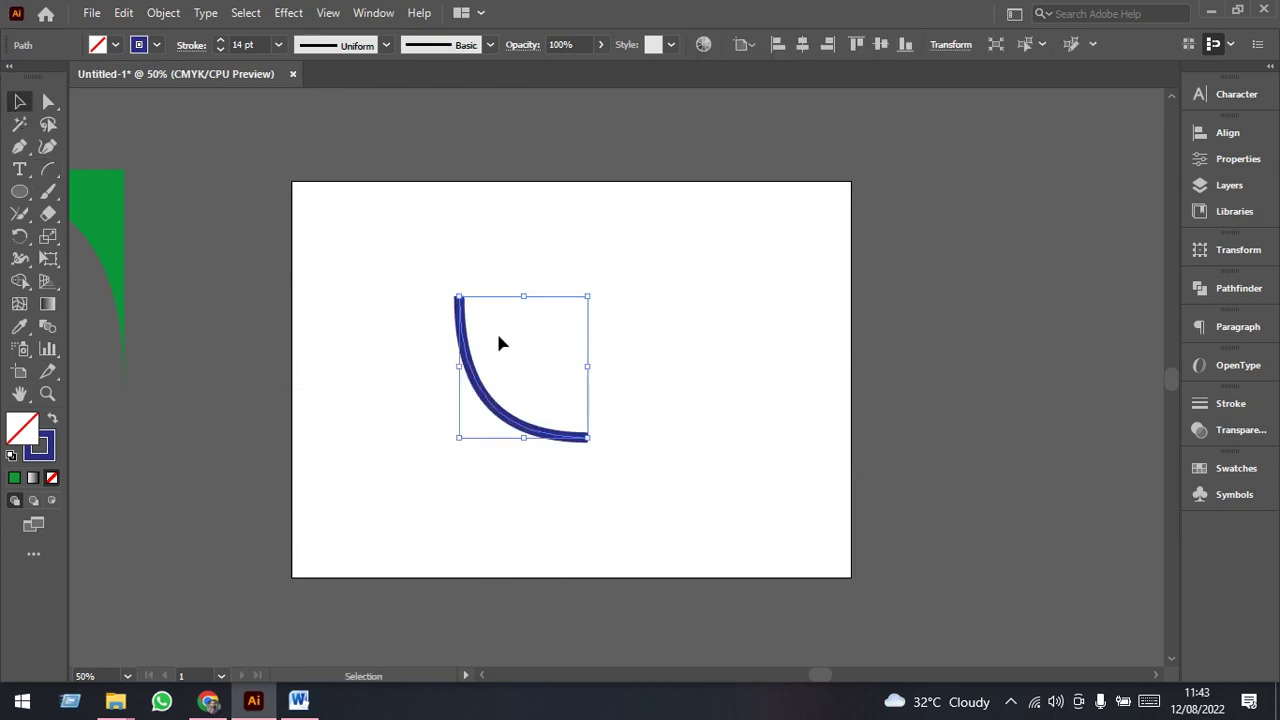
pyautogui.press('Delete')
pyautogui.click(49, 169)
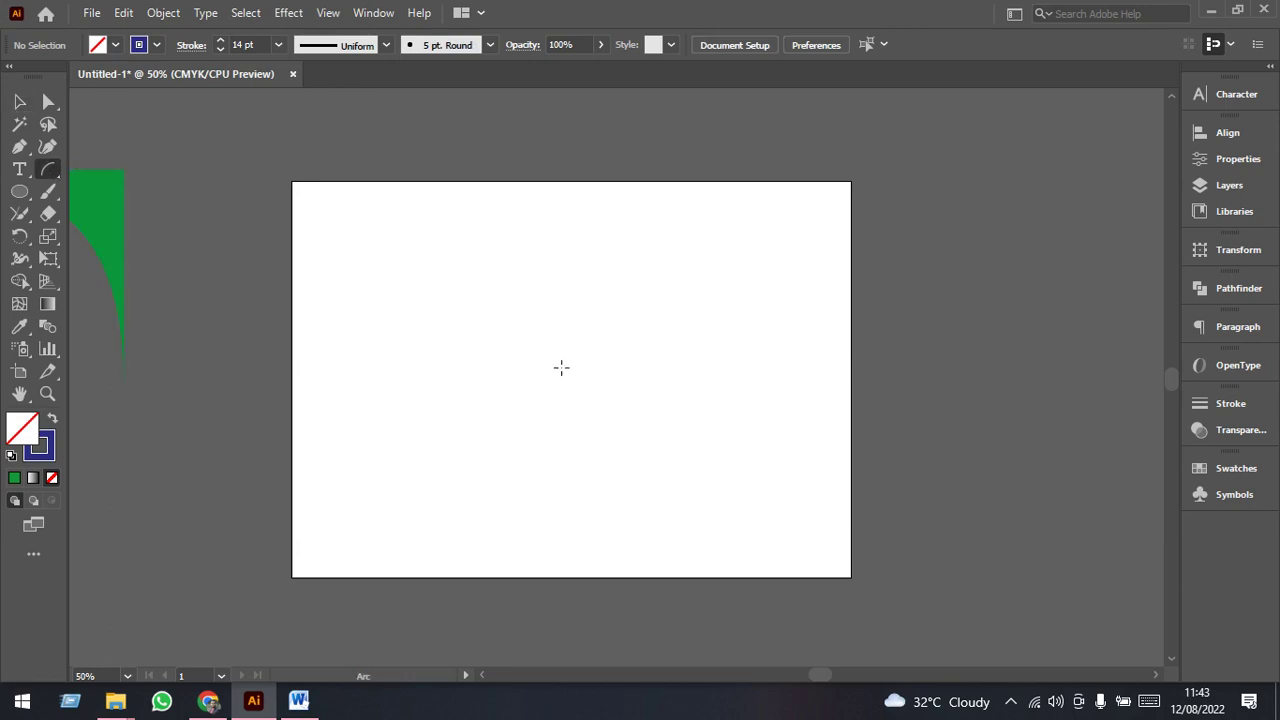
pyautogui.moveTo(470, 287)
pyautogui.mouseDown()
pyautogui.moveTo(593, 465)
pyautogui.moveTo(600, 446)
pyautogui.mouseUp()
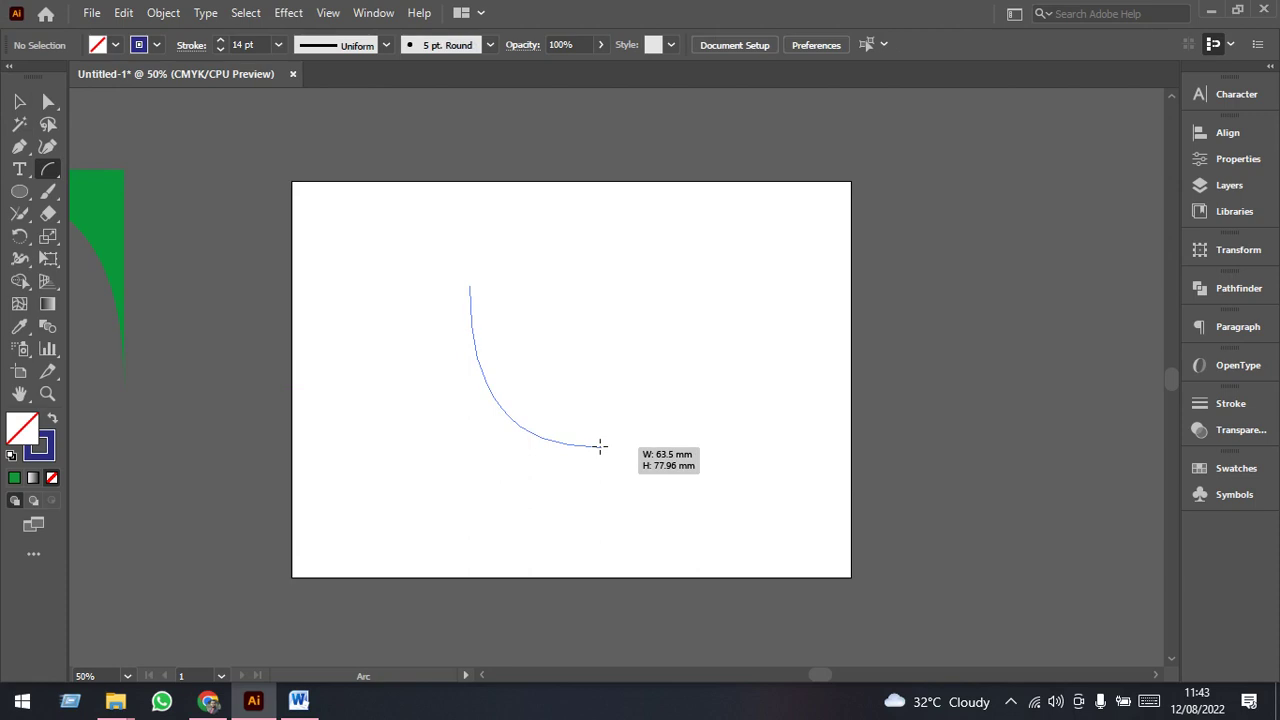
pyautogui.moveTo(600, 446); pyautogui.dragTo(633, 483)
pyautogui.press('Up')
pyautogui.press('Up')
pyautogui.press('Up')
pyautogui.press('Up')
pyautogui.press('Up')
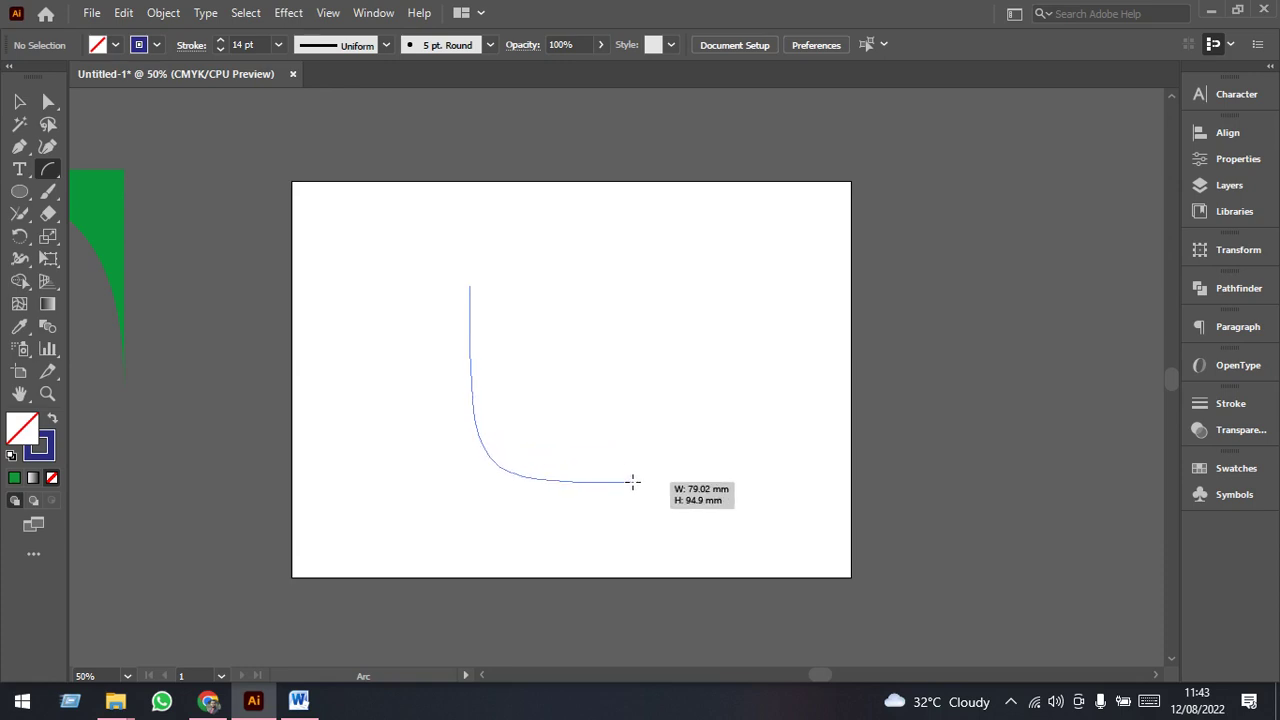
pyautogui.press('Down')
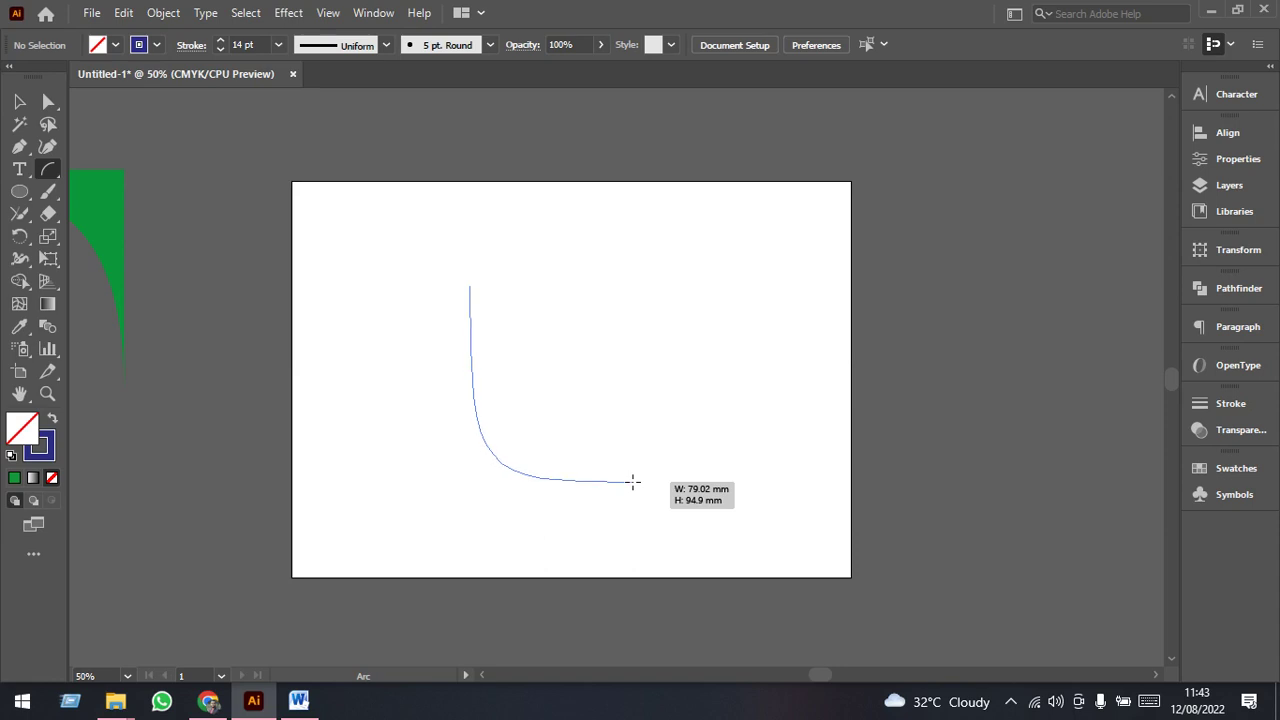
pyautogui.press('Down')
pyautogui.press('Down')
pyautogui.press('Down')
pyautogui.press('Down')
pyautogui.press('Up')
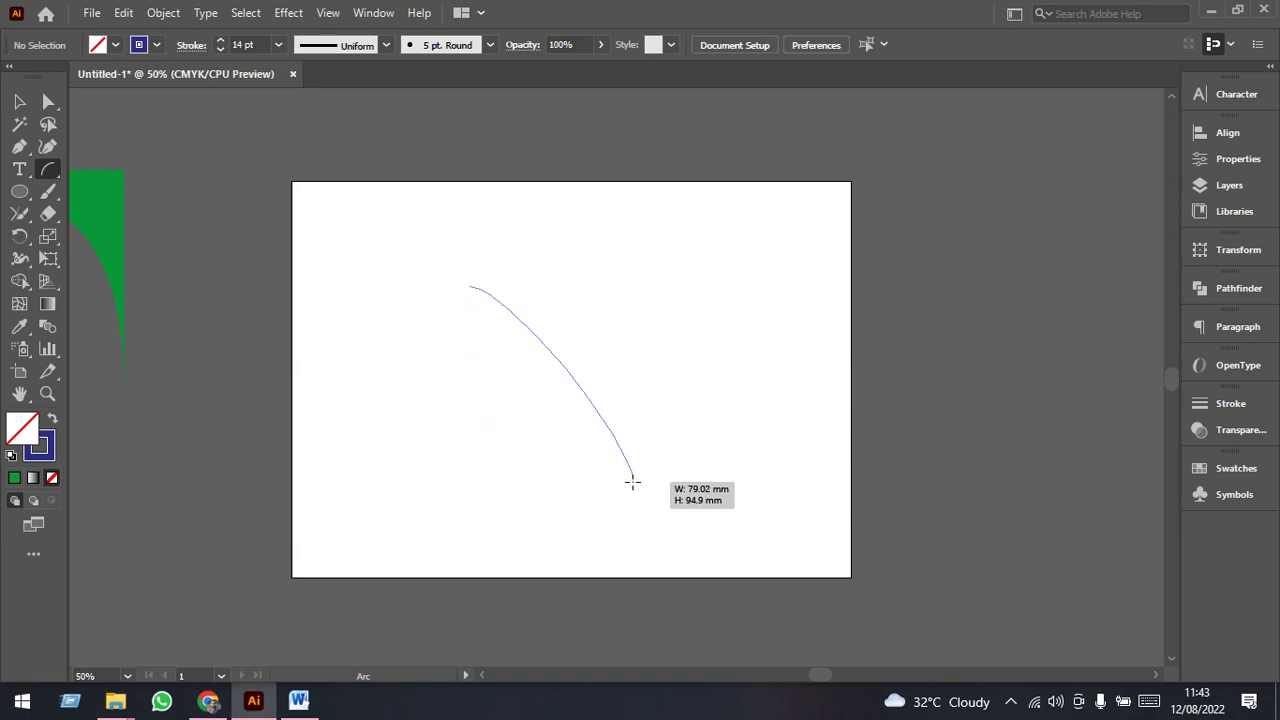
pyautogui.press('Up')
pyautogui.press('Up')
pyautogui.press('Up')
pyautogui.moveTo(632, 483)
pyautogui.mouseDown()
pyautogui.moveTo(630, 455)
pyautogui.moveTo(632, 474)
pyautogui.mouseUp()
pyautogui.press('v')
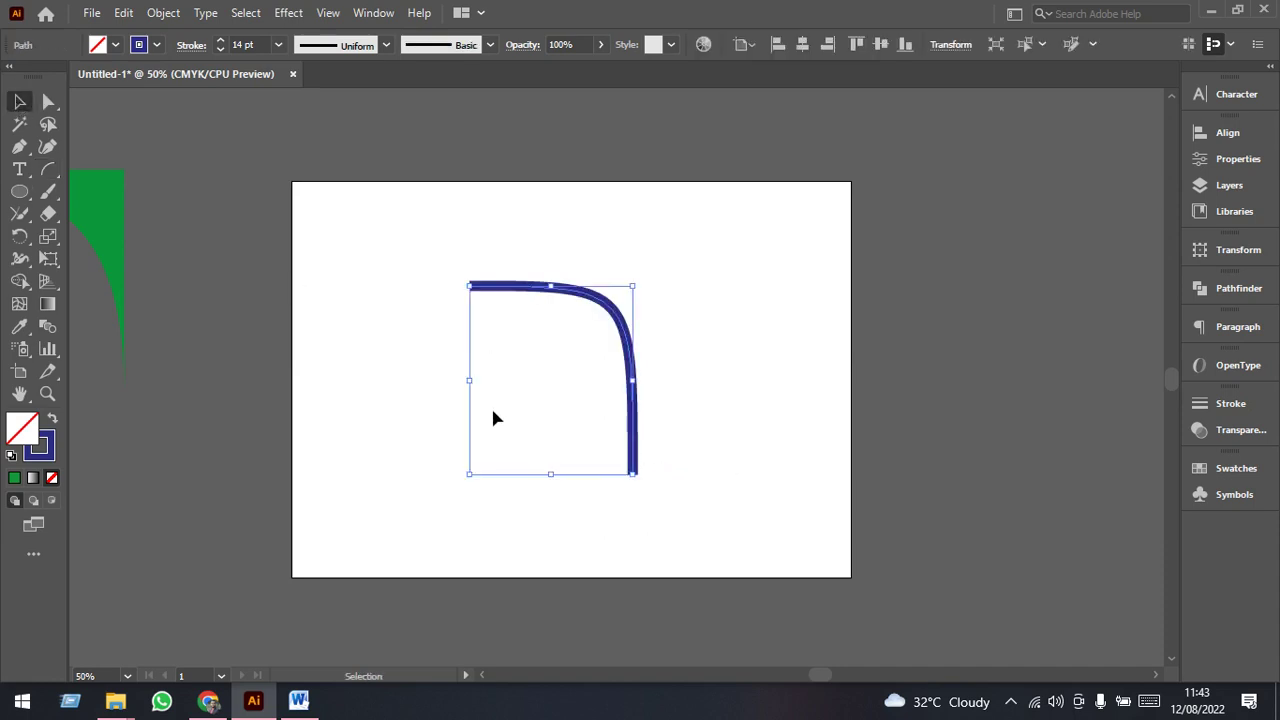
pyautogui.click(493, 418)
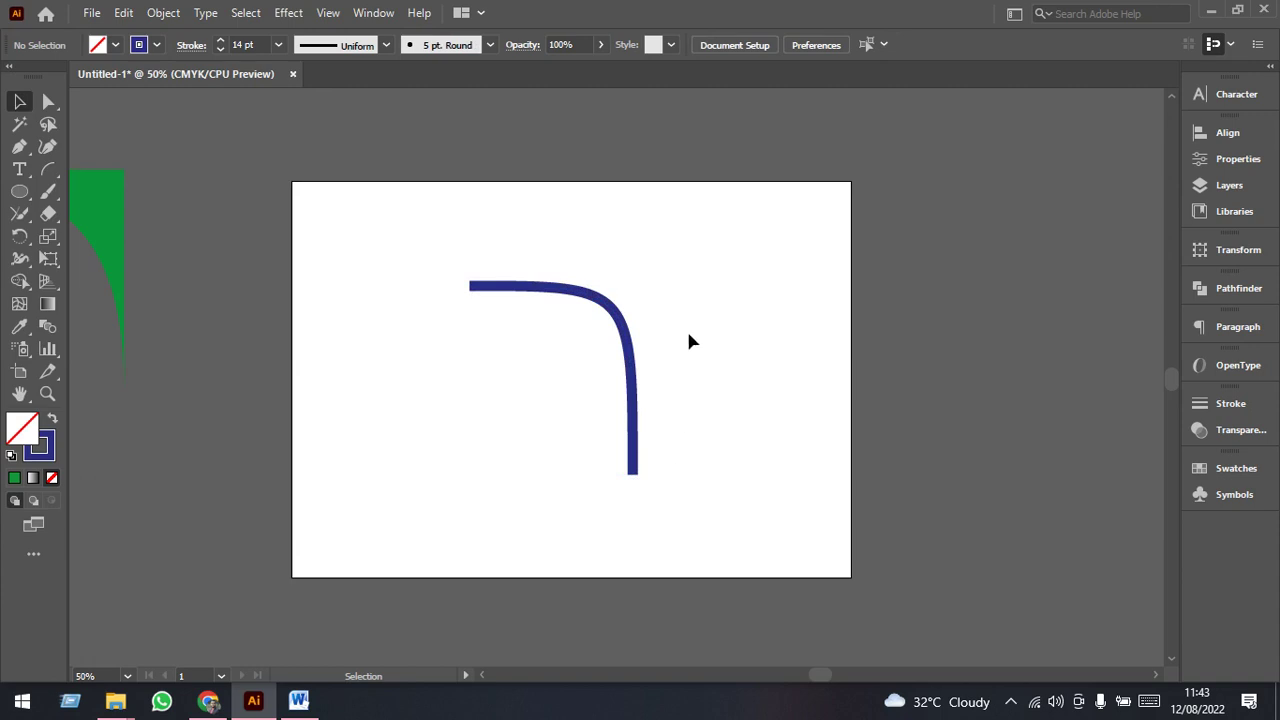
pyautogui.moveTo(688, 341); pyautogui.dragTo(569, 427)
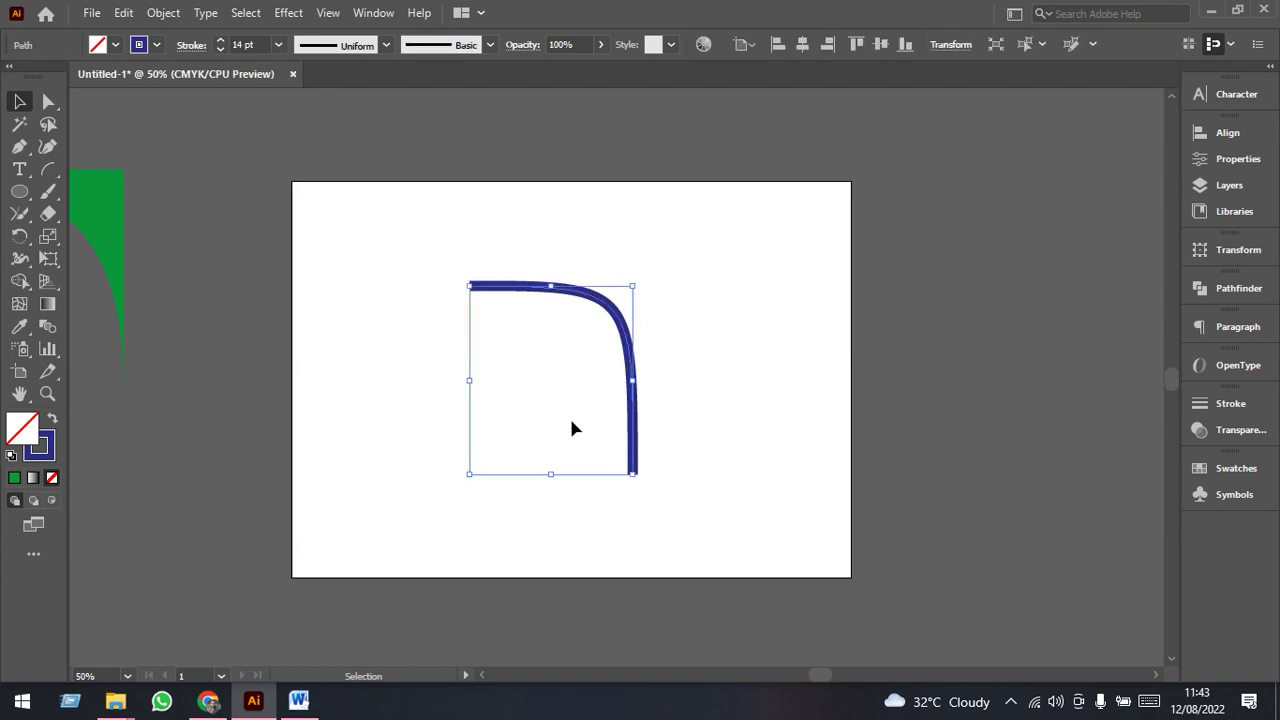
pyautogui.press('Delete')
# - Drag the green flower onto the artboard, then move it back off to the left
pyautogui.moveTo(196, 404); pyautogui.dragTo(518, 405)
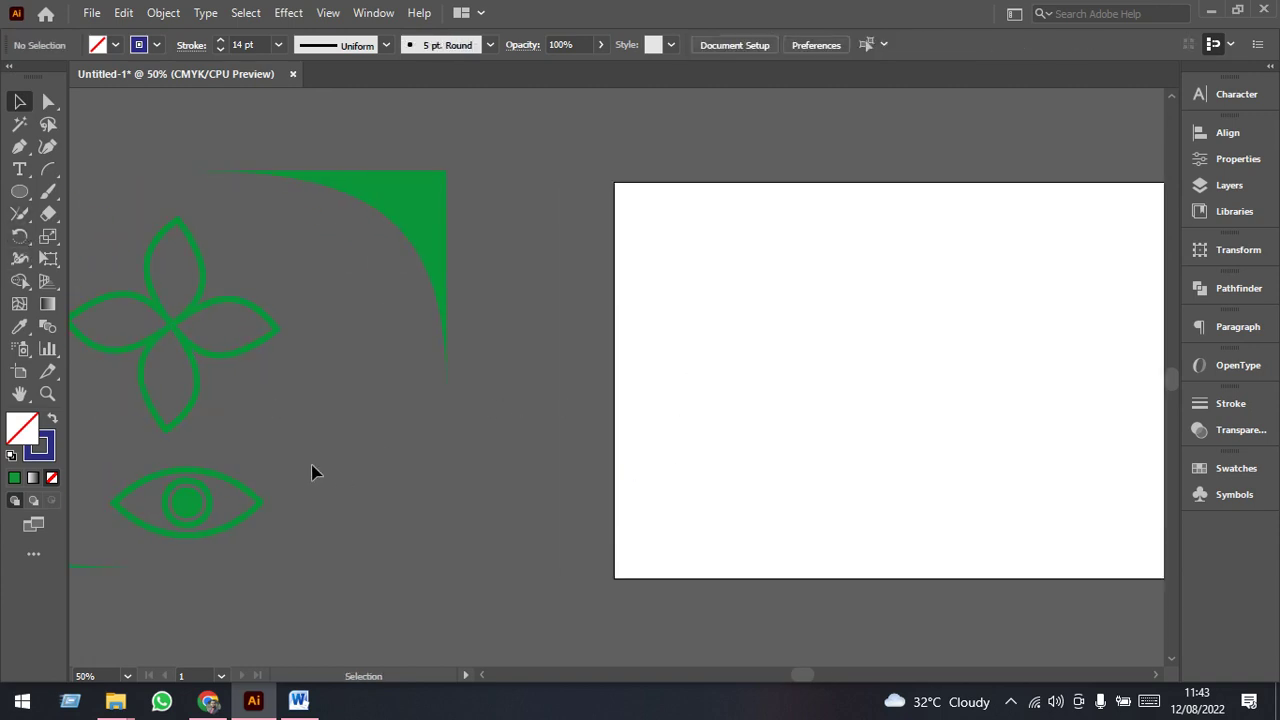
pyautogui.moveTo(151, 323)
pyautogui.mouseDown()
pyautogui.moveTo(503, 377)
pyautogui.moveTo(928, 368)
pyautogui.mouseUp()
pyautogui.click(930, 542)
pyautogui.moveTo(922, 498); pyautogui.dragTo(664, 498)
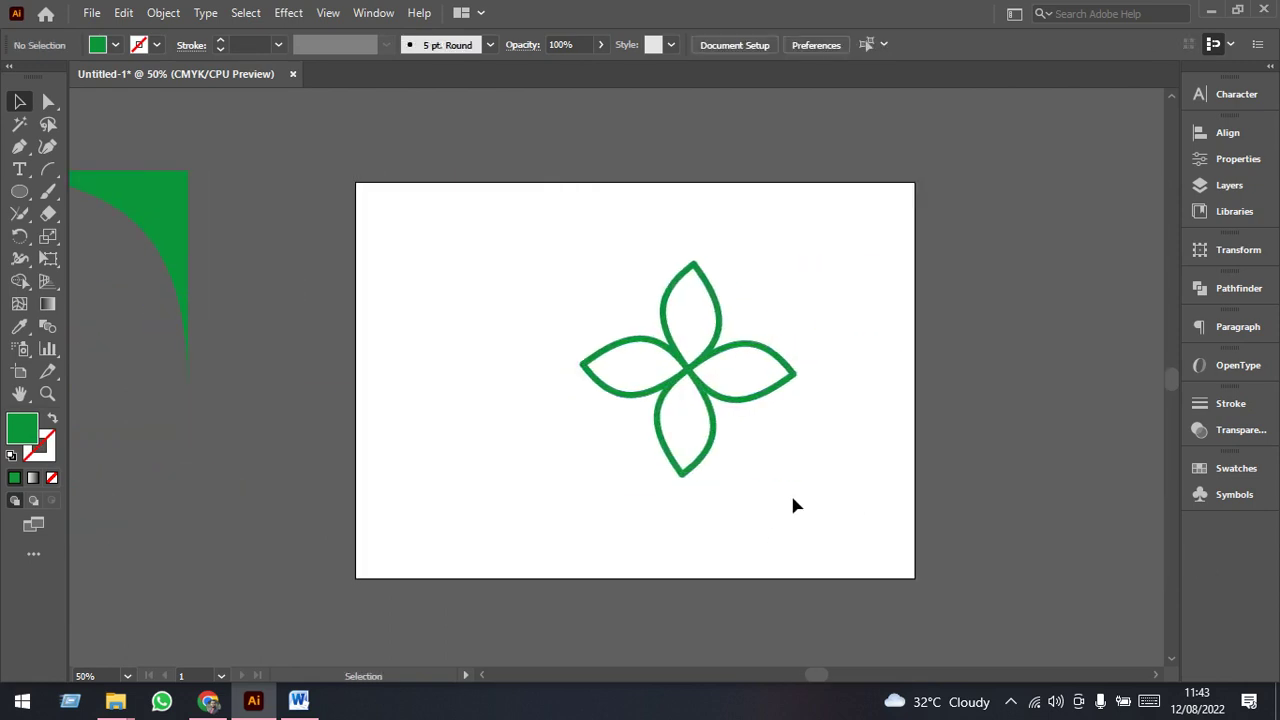
pyautogui.click(711, 377)
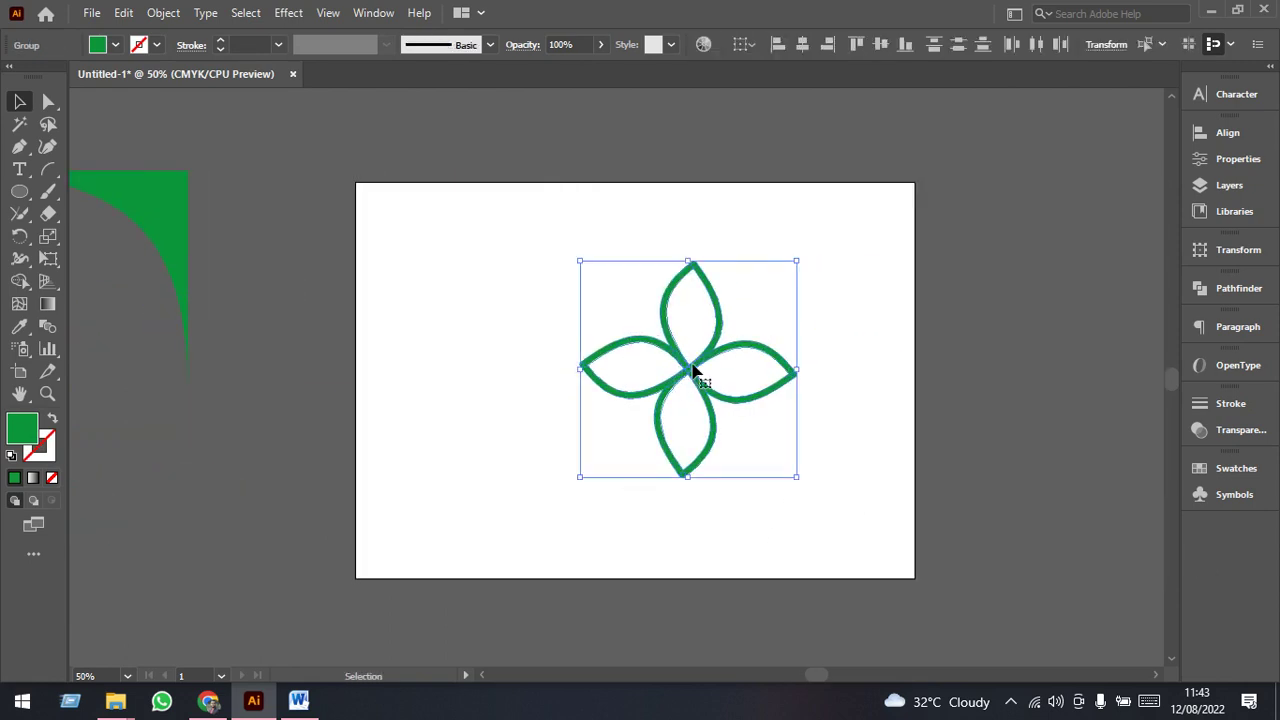
pyautogui.moveTo(680, 372)
pyautogui.mouseDown()
pyautogui.moveTo(470, 378)
pyautogui.moveTo(262, 432)
pyautogui.moveTo(206, 432)
pyautogui.mouseUp()
# - Draw a green-filled arc near the artboard centre, curving from upper left down to the right
pyautogui.click(48, 169)
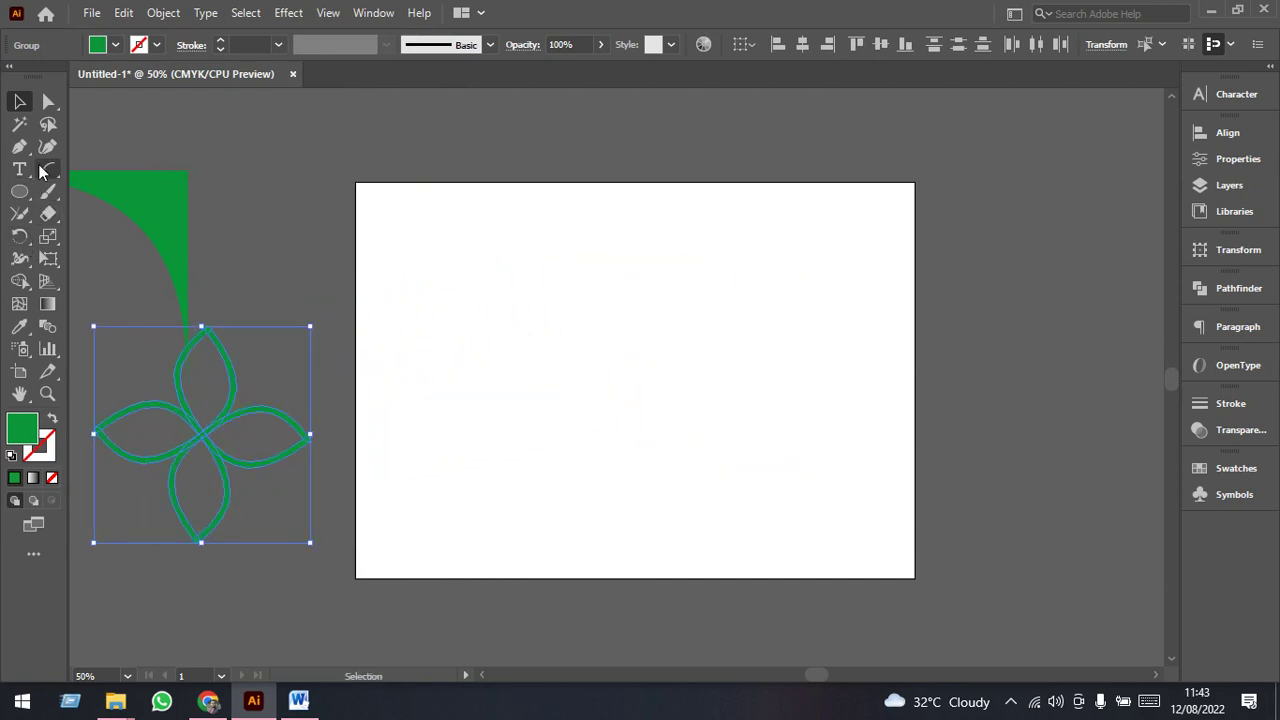
pyautogui.moveTo(580, 320)
pyautogui.mouseDown()
pyautogui.moveTo(762, 441)
pyautogui.moveTo(843, 420)
pyautogui.moveTo(691, 424)
pyautogui.mouseUp()
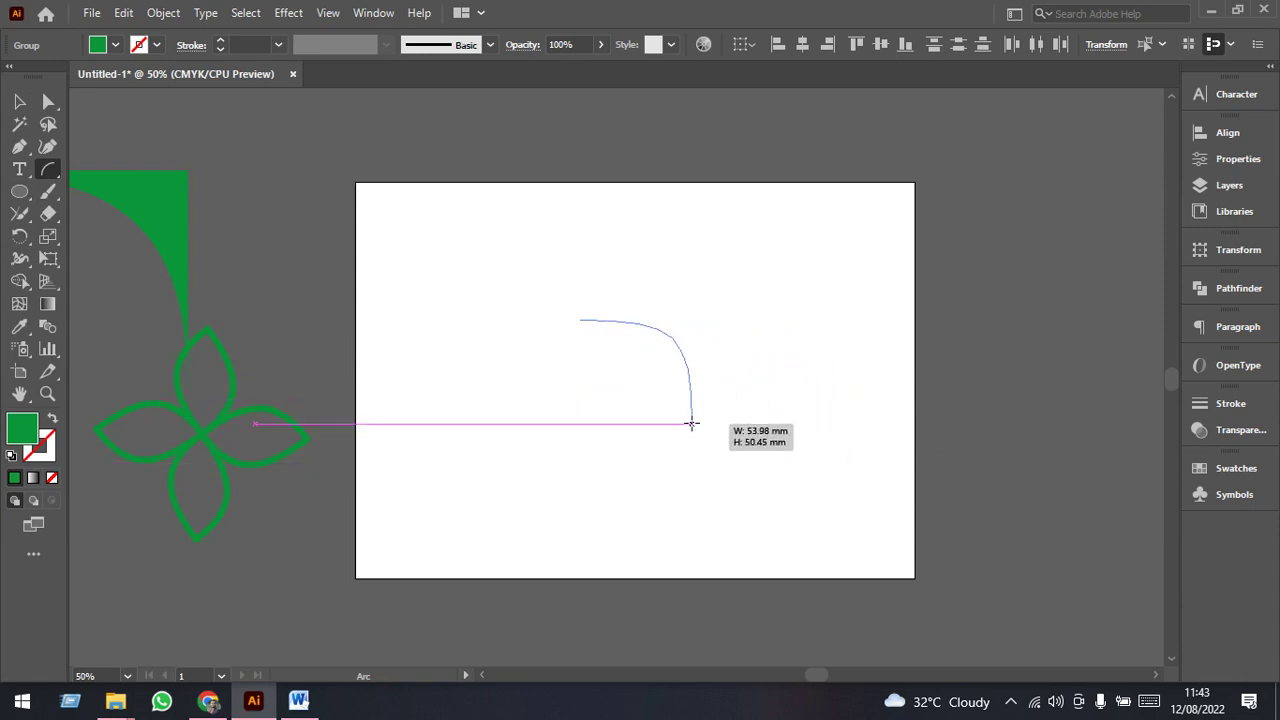
pyautogui.press('Up')
pyautogui.press('Up')
pyautogui.press('Up')
pyautogui.press('Up')
pyautogui.press('Up')
pyautogui.press('Up')
pyautogui.moveTo(691, 424); pyautogui.dragTo(691, 424)
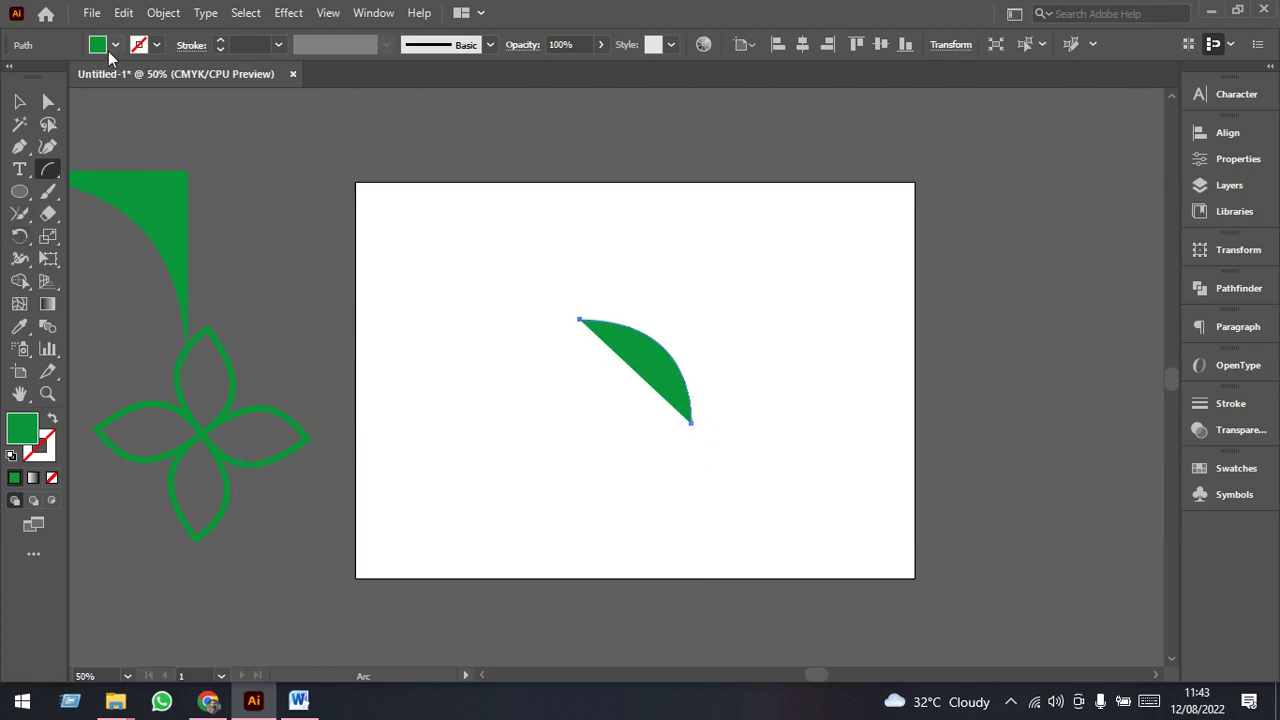
# - Remove the arc's green fill and give it a dark blue 13 pt stroke
pyautogui.click(115, 45)
pyautogui.click(12, 76)
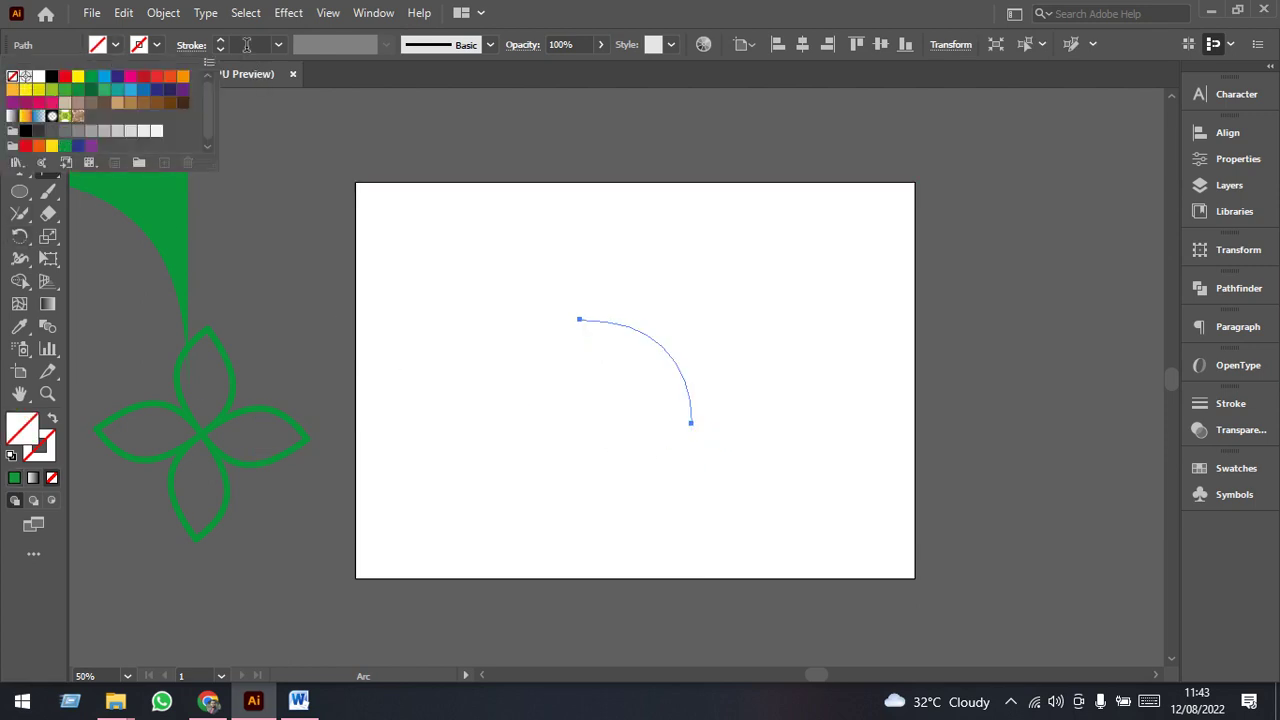
pyautogui.click(246, 45)
pyautogui.scroll(10, 246, 45)
pyautogui.scroll(3, 246, 45)
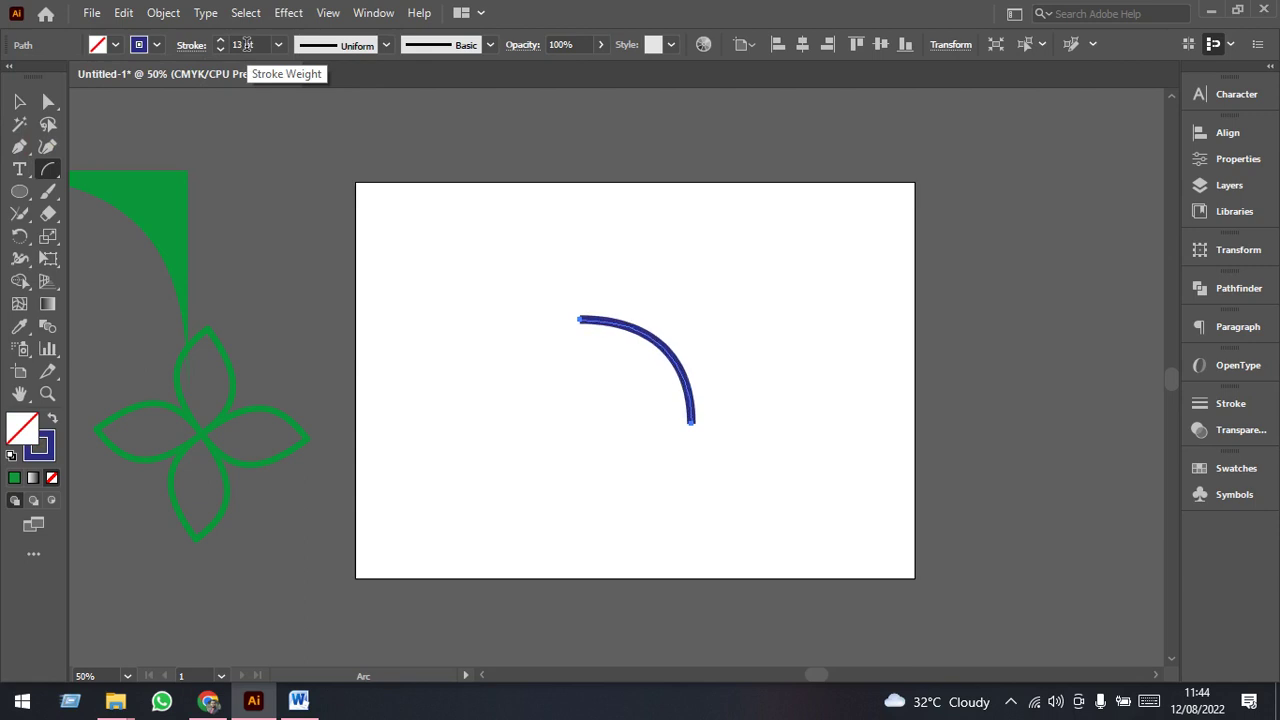
# - Switch to the Selection Tool and reselect the arc
pyautogui.click(19, 101)
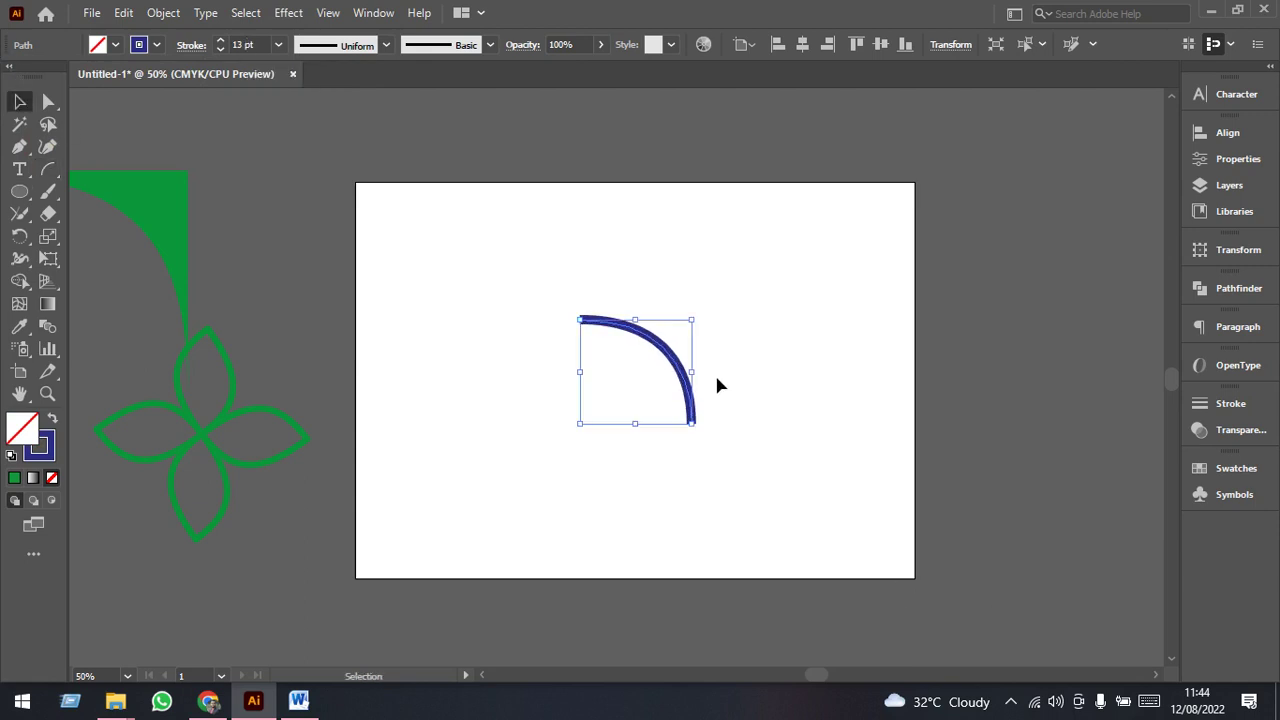
pyautogui.scroll(2, 703, 414)
pyautogui.click(723, 430)
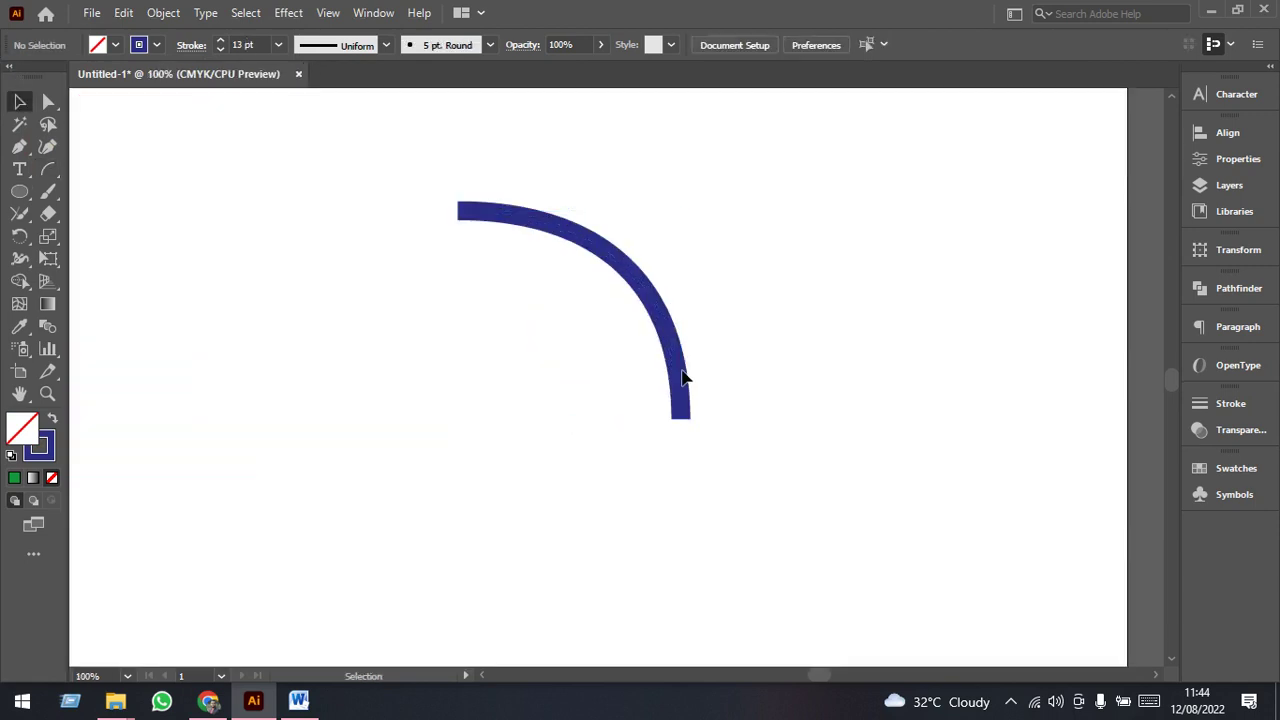
pyautogui.click(681, 375)
pyautogui.hotkey('ctrl', 'shift', 'a')
pyautogui.click(681, 375)
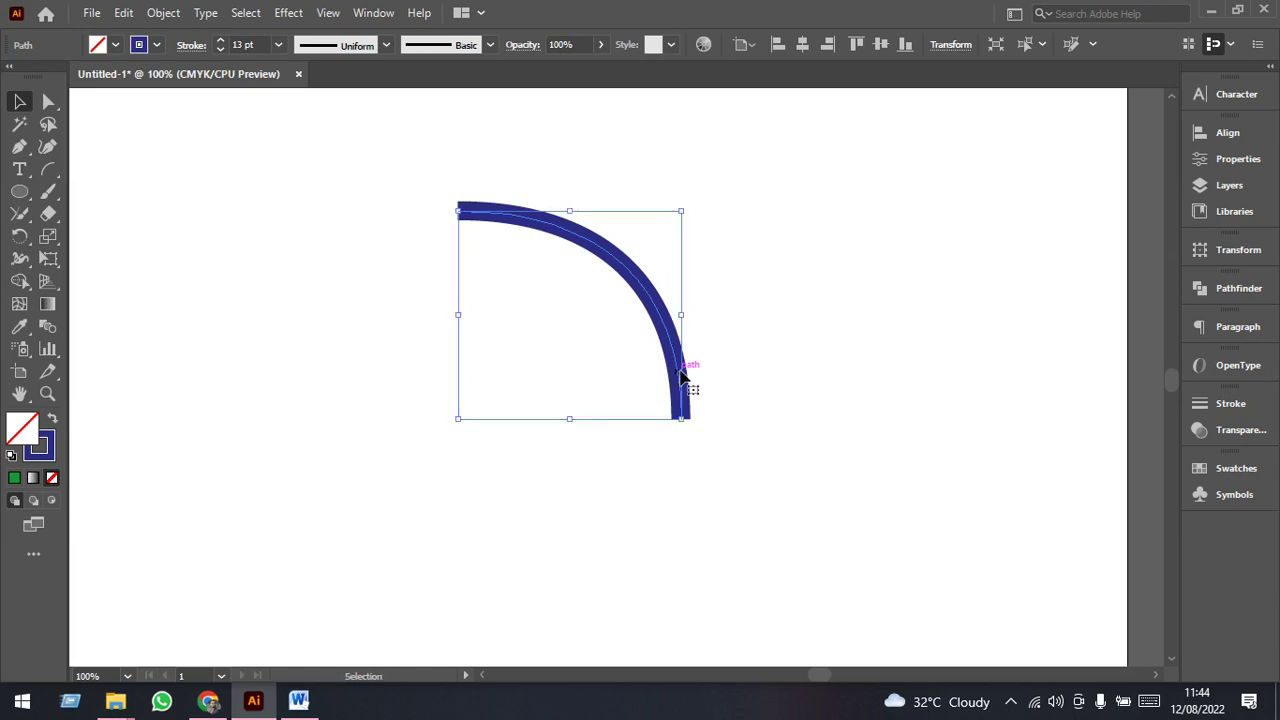
pyautogui.hotkey('ctrl', 'shift', 'a')
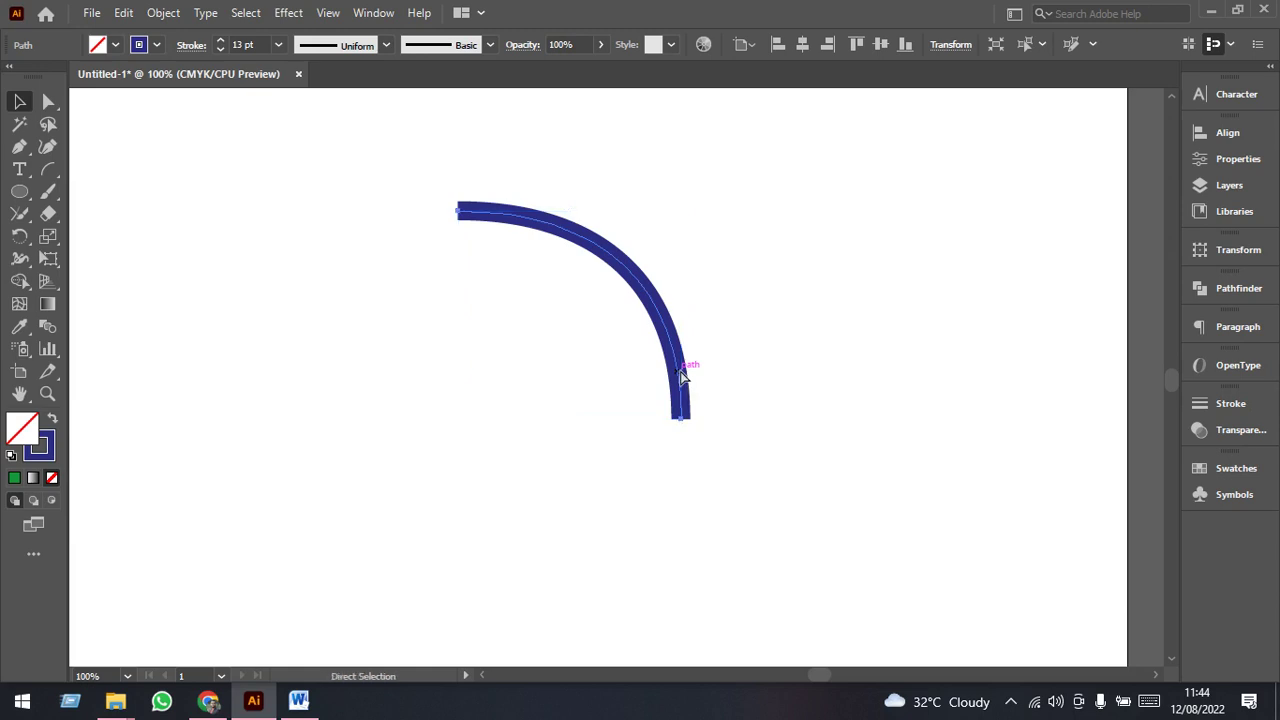
pyautogui.click(681, 375)
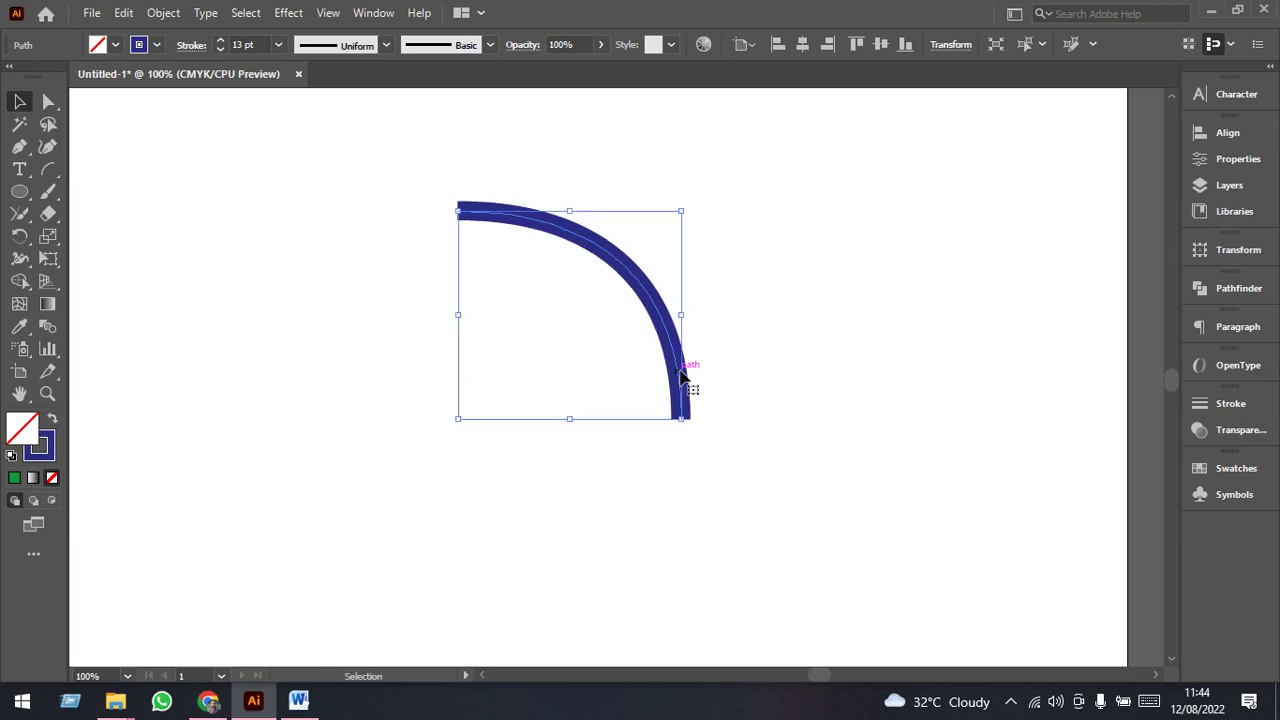
# - Open the Properties panel from the Window menu to show the arc's settings
pyautogui.click(367, 13)
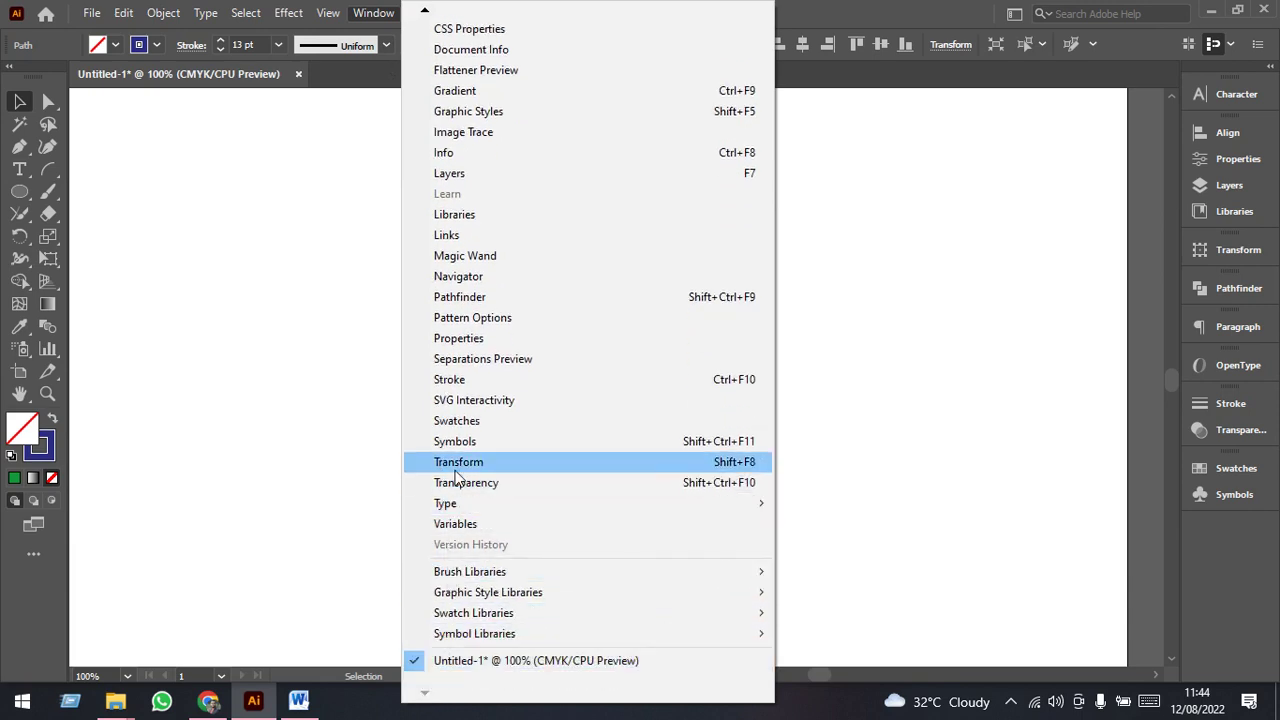
pyautogui.click(455, 340)
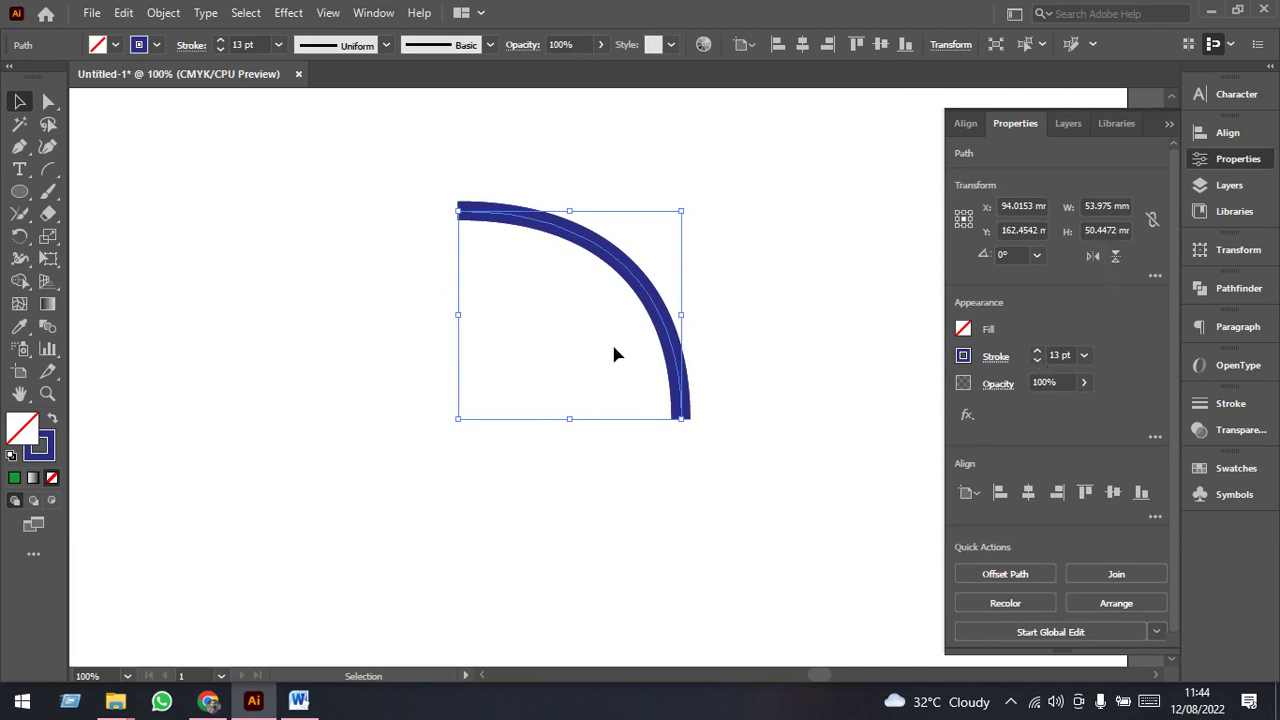
# - Flip the arc horizontally and vertically into a leaf shape, then marquee-select both arcs
pyautogui.click(1092, 258)
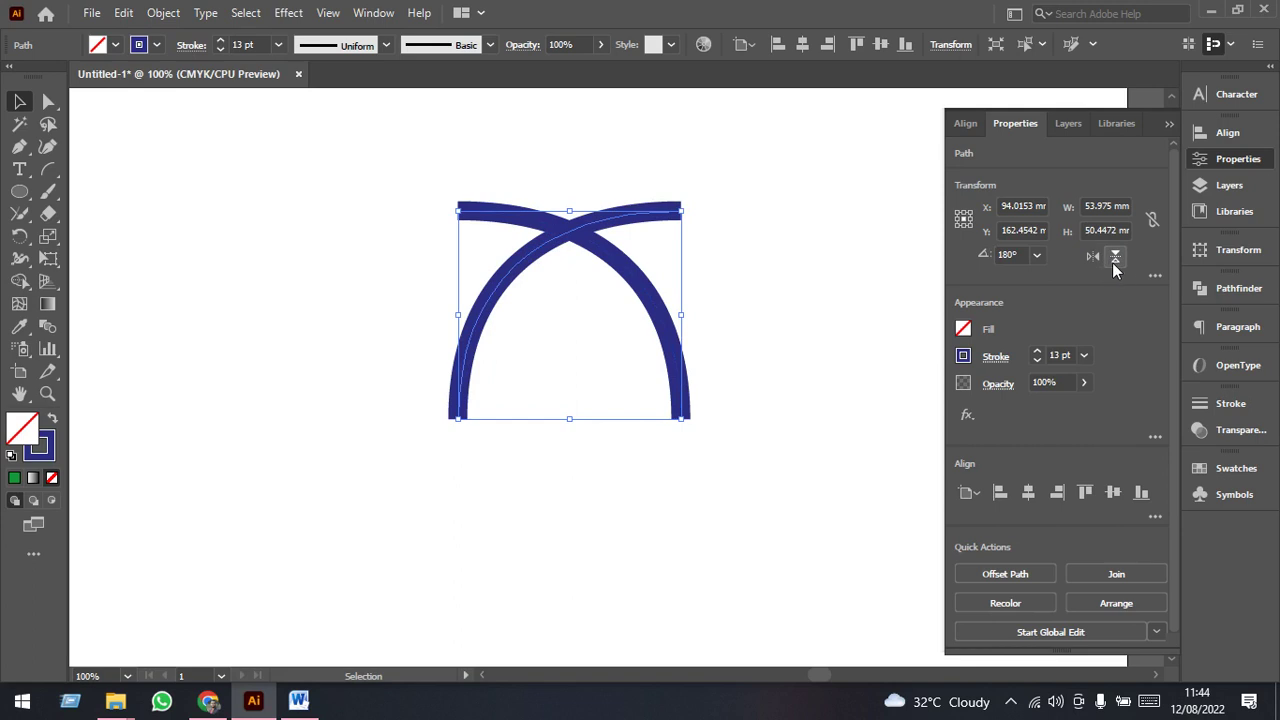
pyautogui.click(1115, 260)
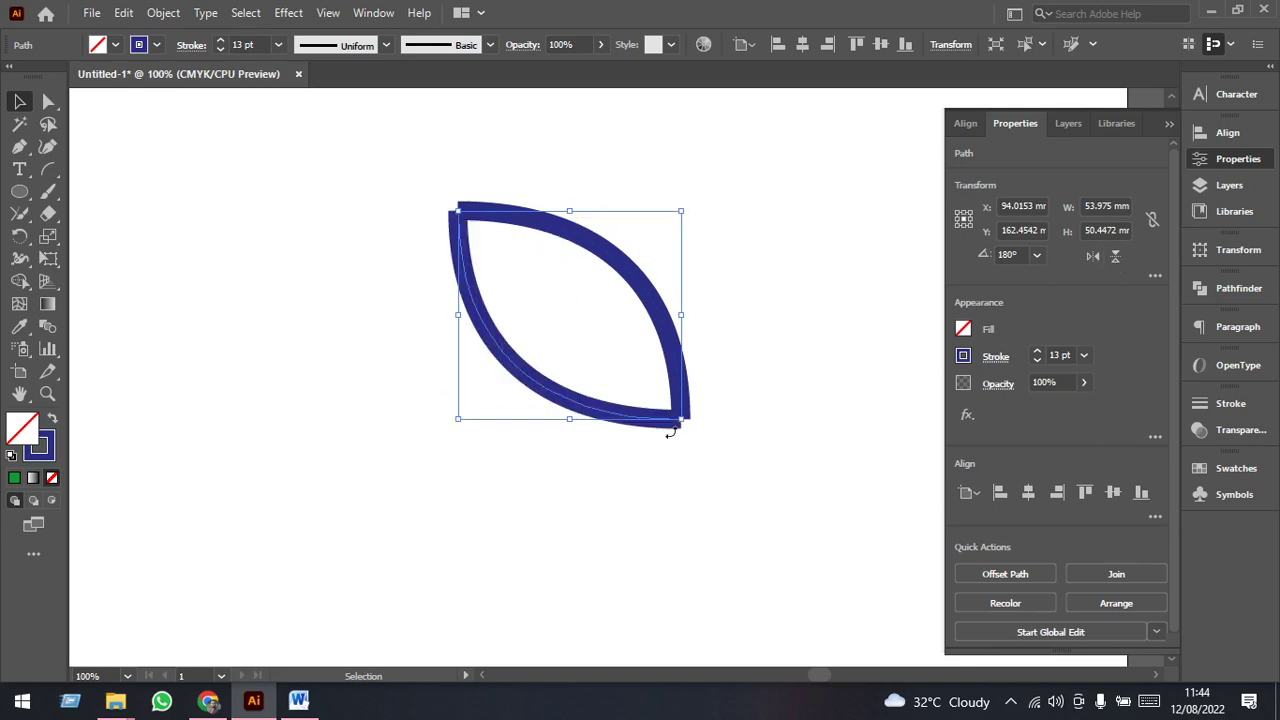
pyautogui.click(731, 322)
pyautogui.moveTo(733, 224); pyautogui.dragTo(517, 411)
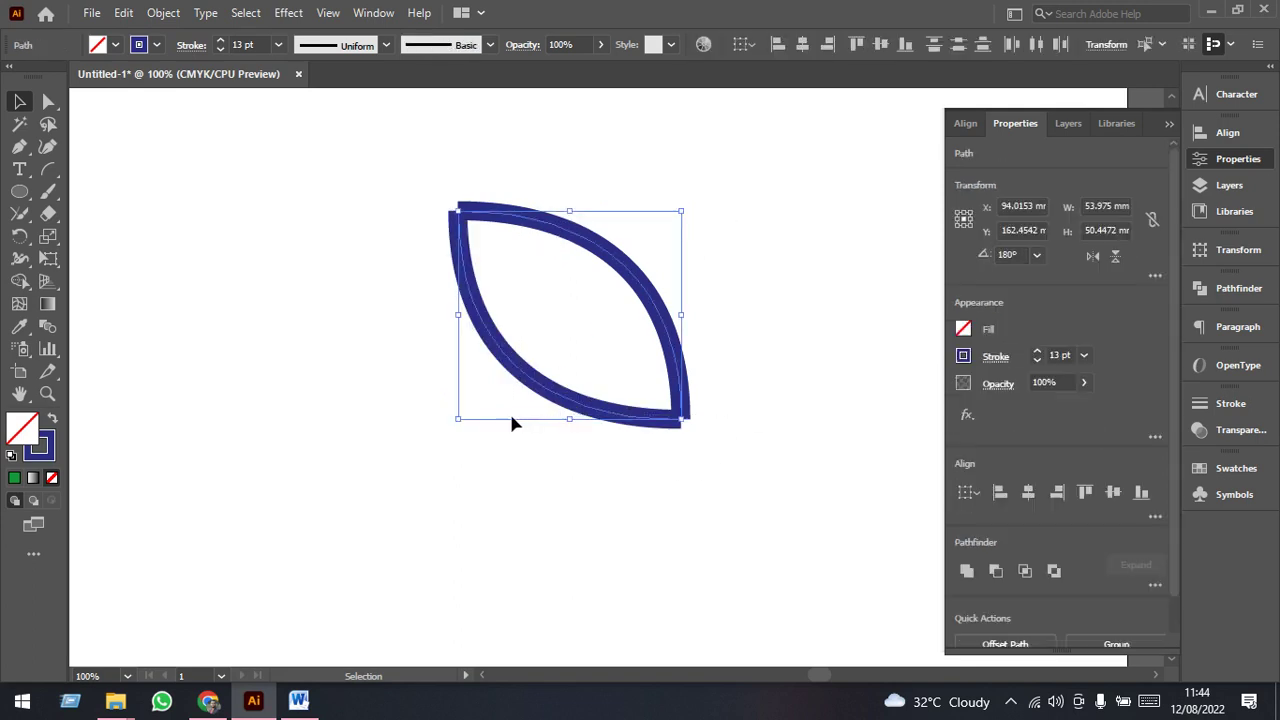
pyautogui.click(614, 209)
pyautogui.moveTo(608, 197); pyautogui.dragTo(393, 500)
pyautogui.click(20, 215)
pyautogui.click(20, 215)
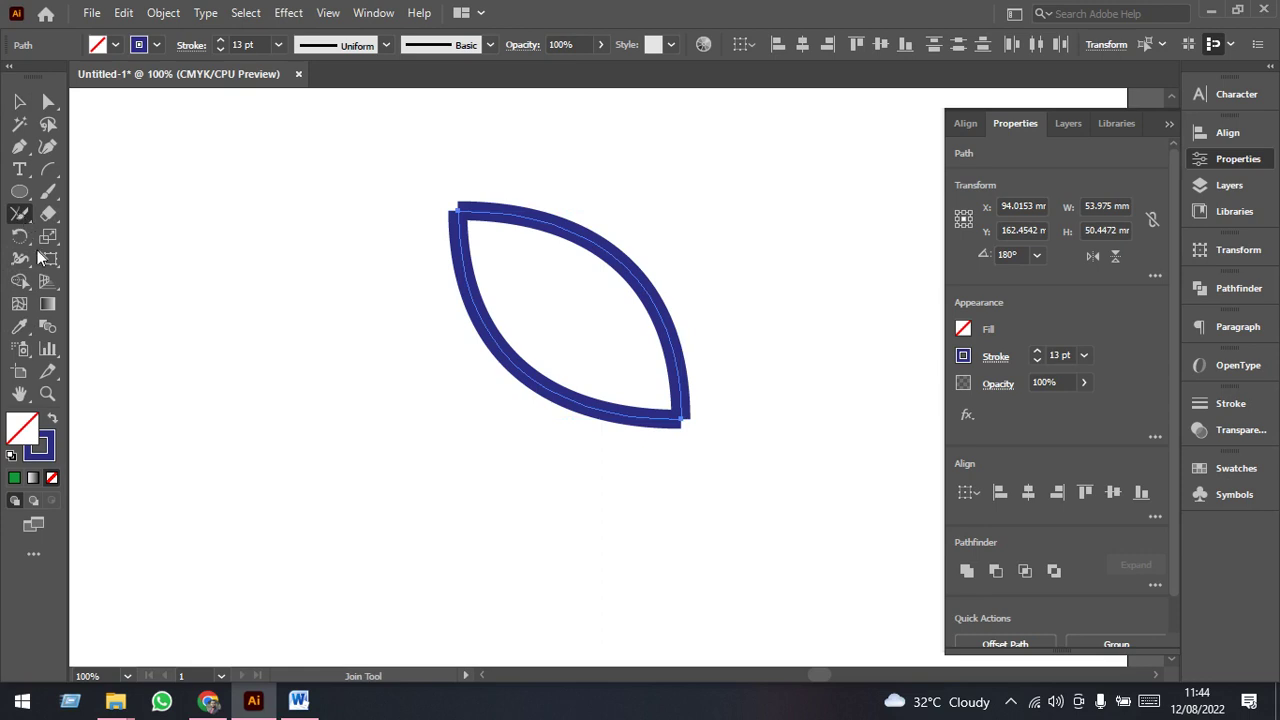
# - Browse the Shaper tool flyout, return to Selection, and marquee-select the whole leaf
pyautogui.click(30, 216)
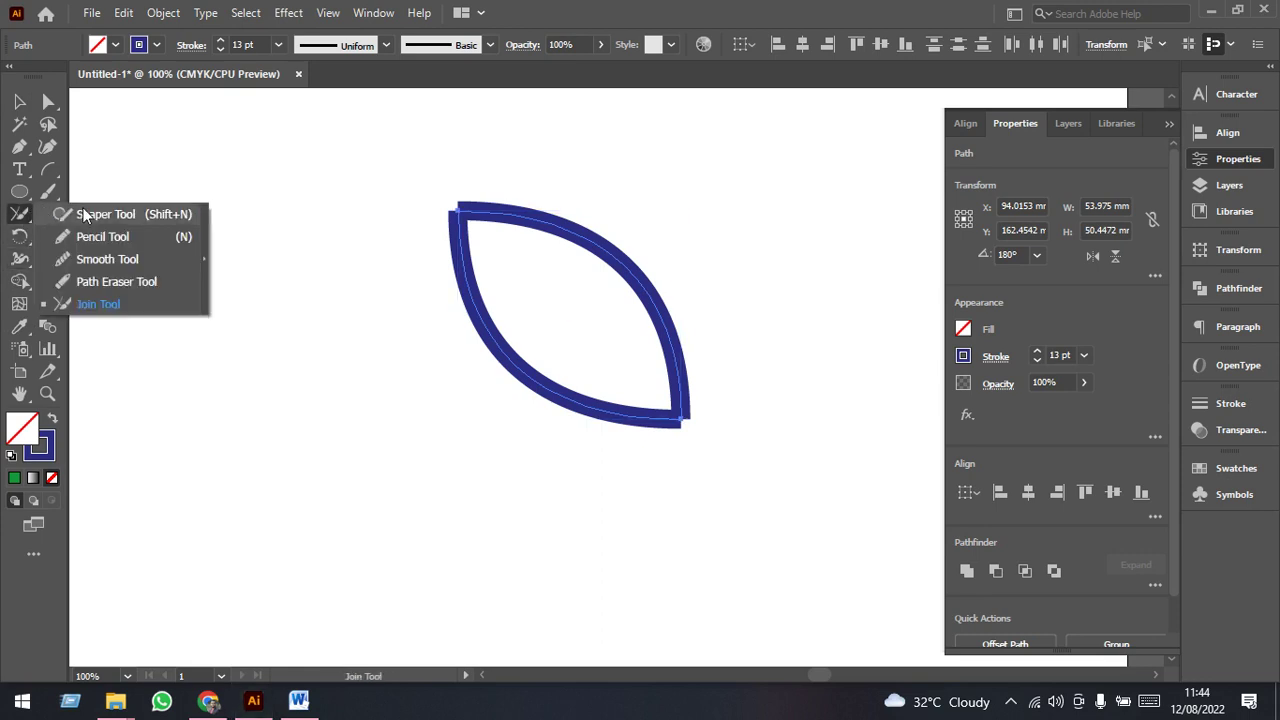
pyautogui.click(80, 216)
pyautogui.click(23, 219)
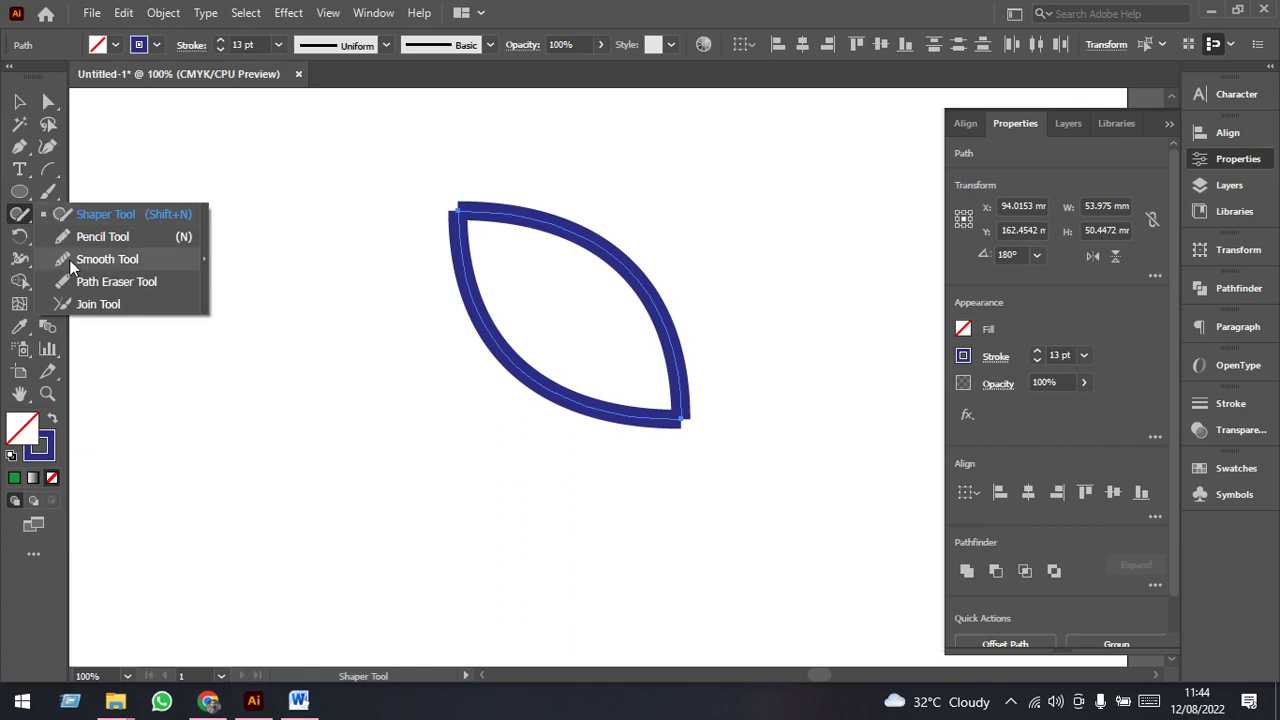
pyautogui.click(90, 313)
pyautogui.click(19, 101)
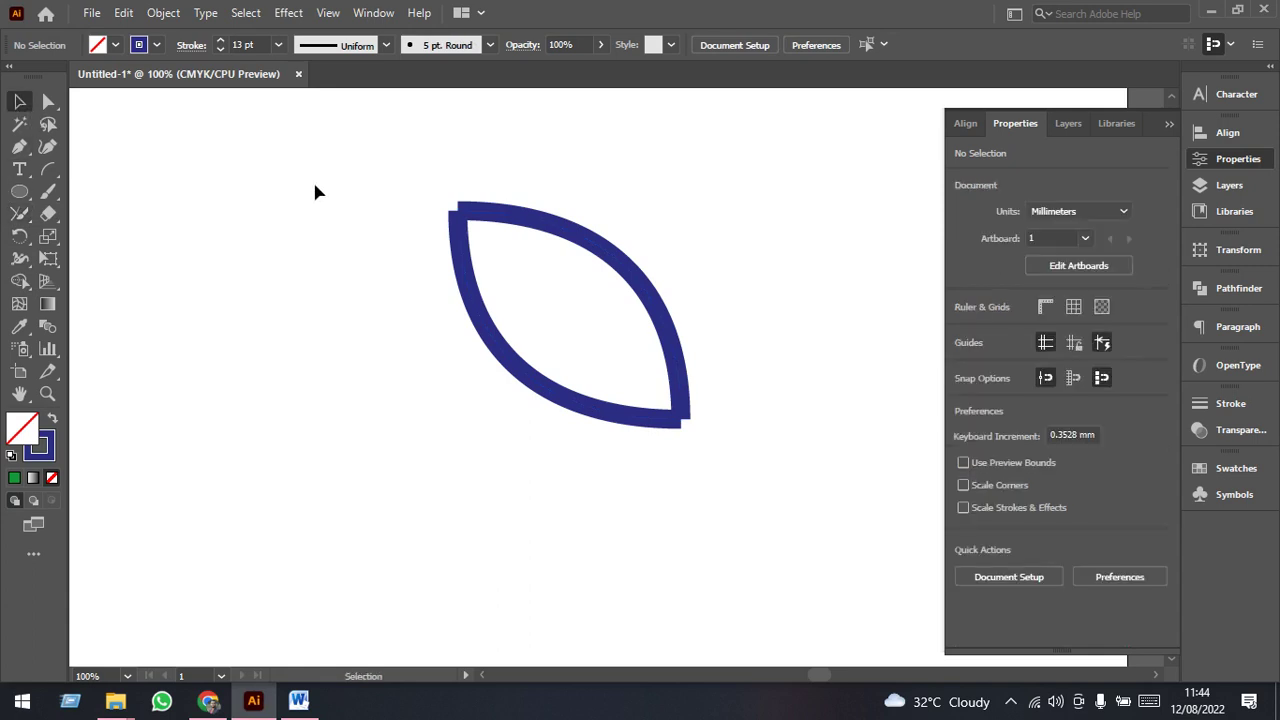
pyautogui.moveTo(351, 163); pyautogui.dragTo(747, 470)
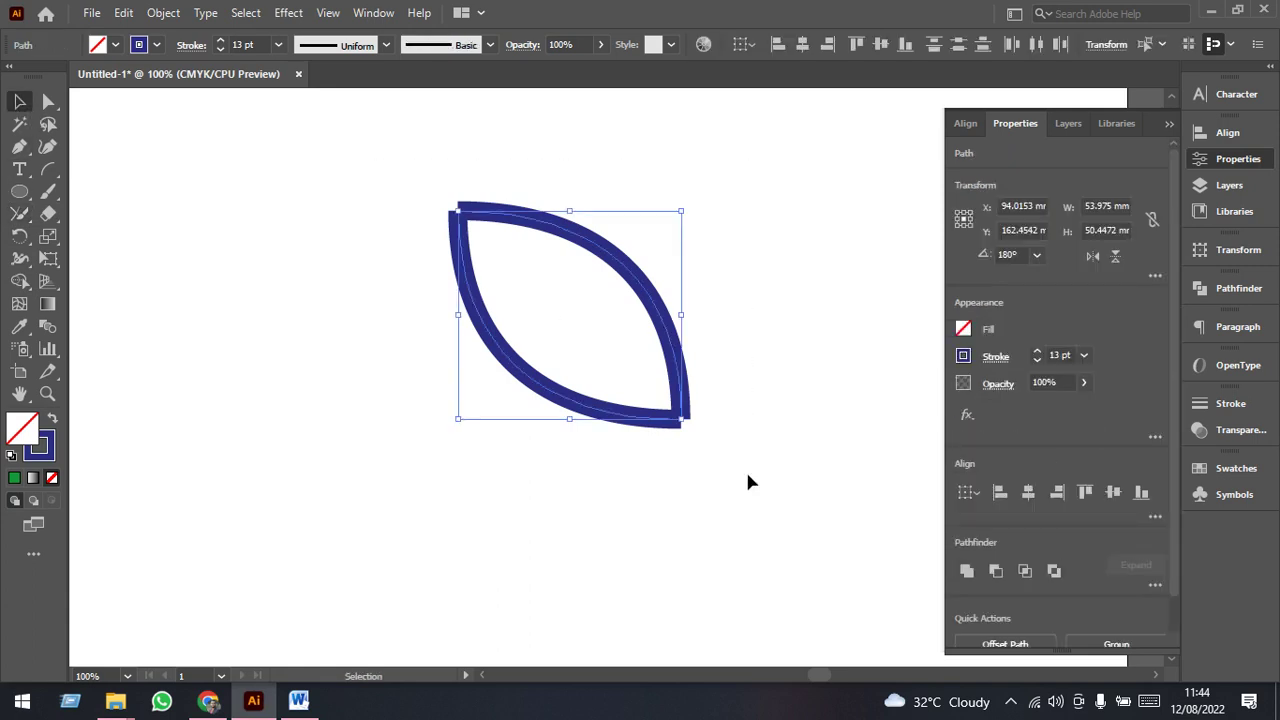
# - With the Join Tool, close the leaf's top-left and bottom-right corners into sharp points
pyautogui.click(21, 214)
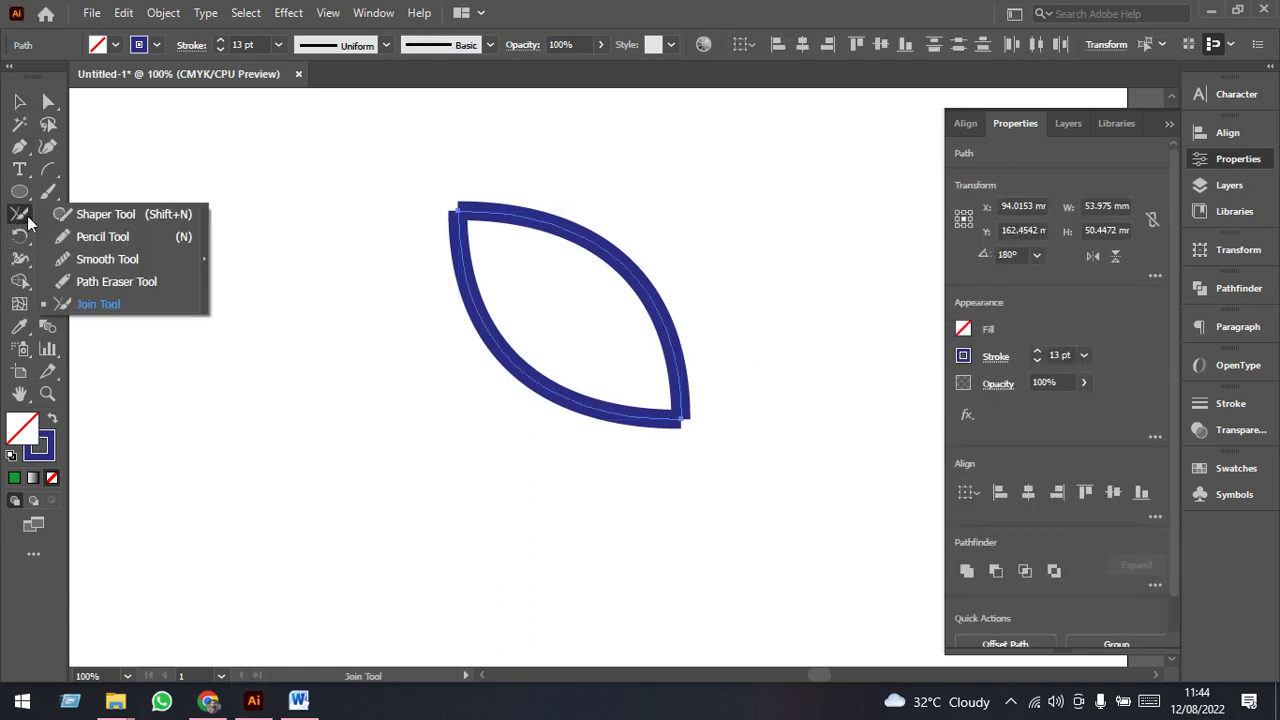
pyautogui.click(97, 298)
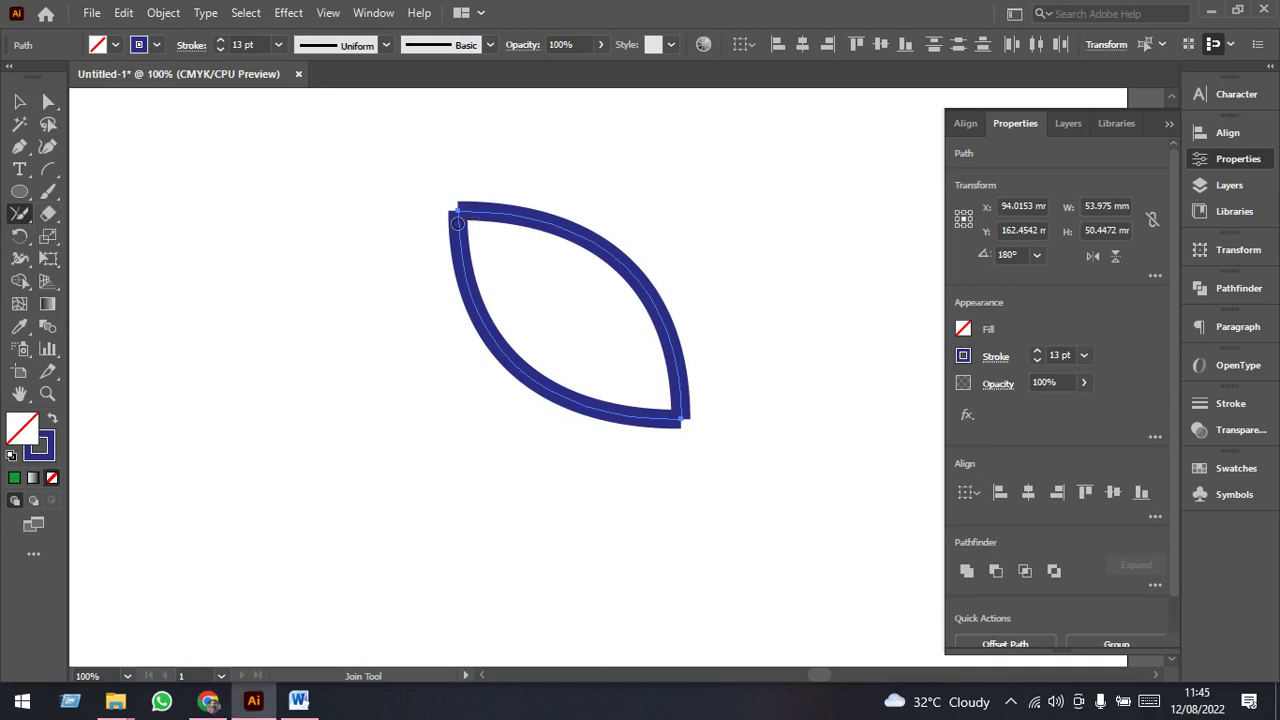
pyautogui.moveTo(457, 222); pyautogui.dragTo(457, 203)
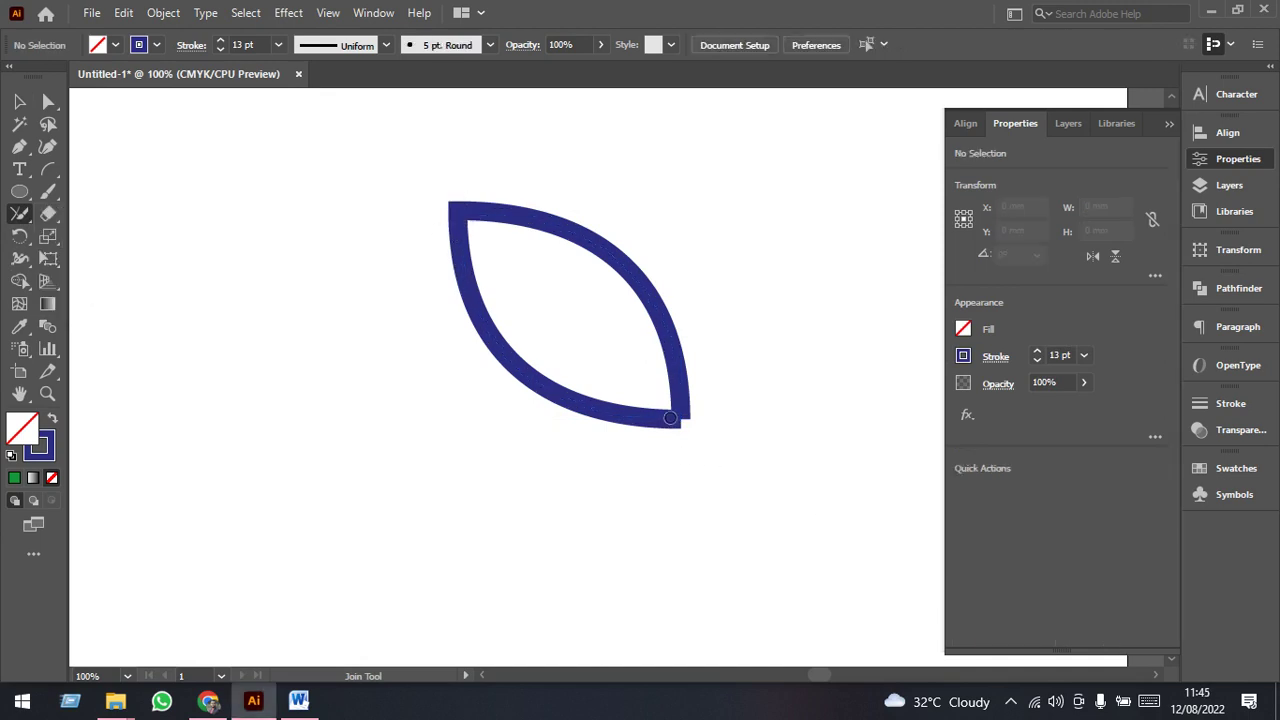
pyautogui.moveTo(670, 418)
pyautogui.mouseDown()
pyautogui.moveTo(720, 463)
pyautogui.moveTo(671, 394)
pyautogui.mouseUp()
pyautogui.click(19, 101)
pyautogui.click(655, 425)
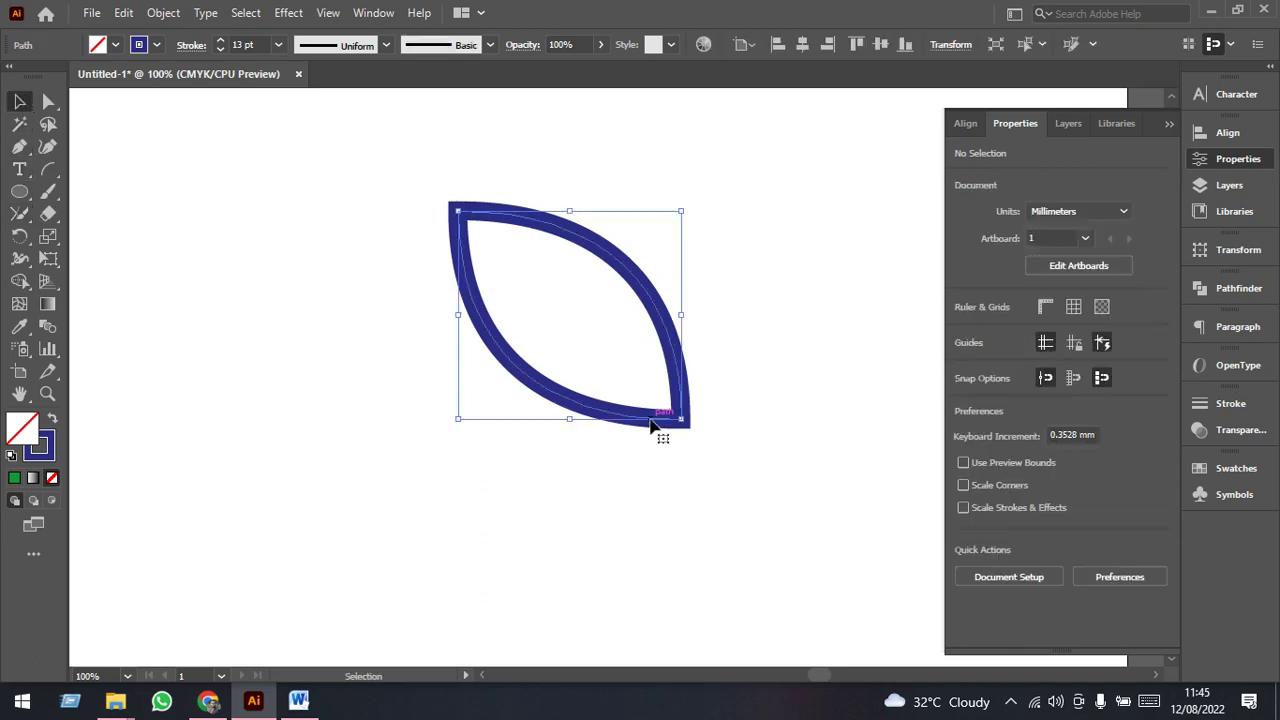
# - Alt-drag a copy of the leaf so its tip snaps onto the original's tip
pyautogui.hscroll(3, 538, 437)
pyautogui.moveTo(520, 406); pyautogui.dragTo(742, 626)
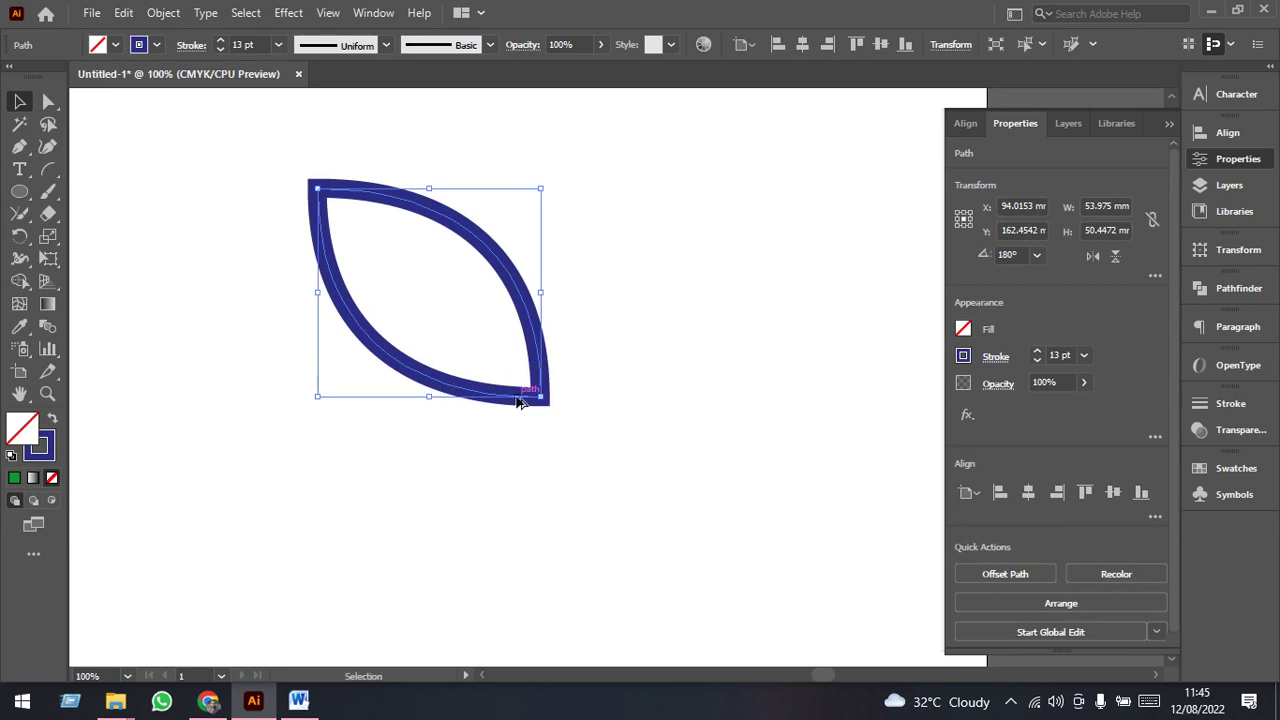
pyautogui.moveTo(738, 614); pyautogui.dragTo(740, 612)
pyautogui.click(655, 345)
pyautogui.scroll(-2, 655, 345)
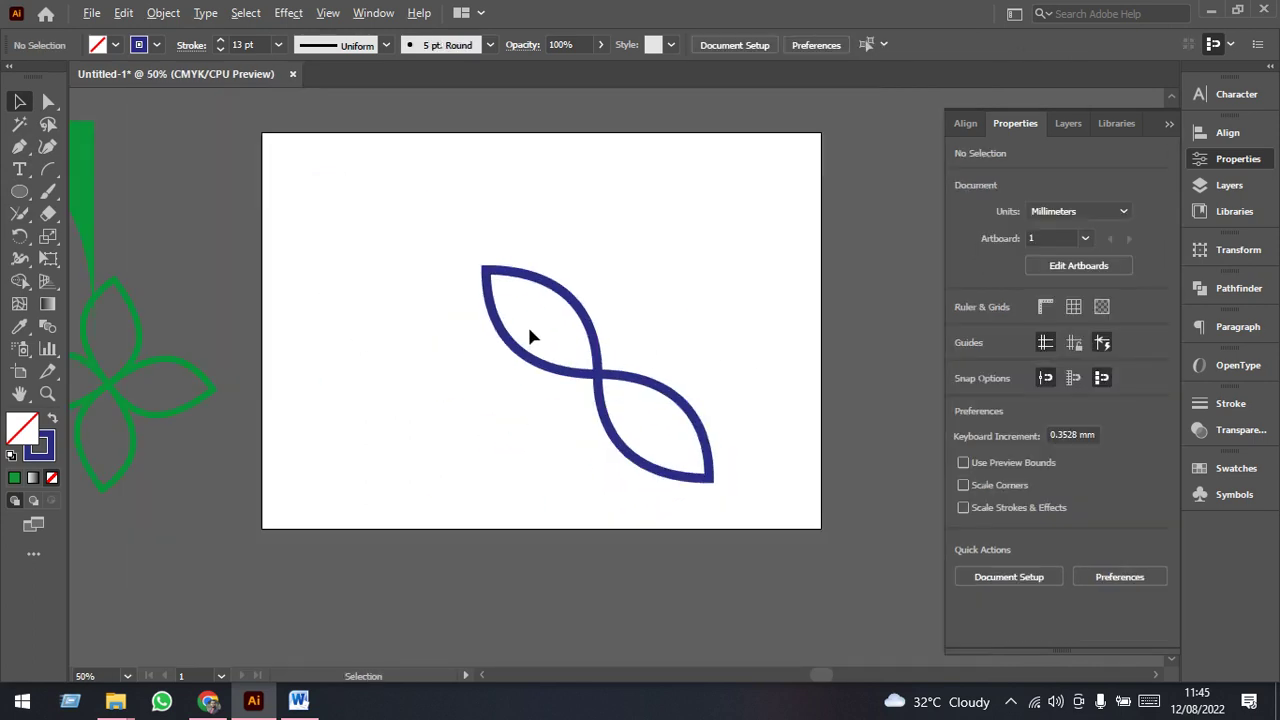
pyautogui.moveTo(427, 226)
pyautogui.mouseDown()
pyautogui.moveTo(754, 583)
pyautogui.moveTo(754, 520)
pyautogui.mouseUp()
pyautogui.click(768, 500)
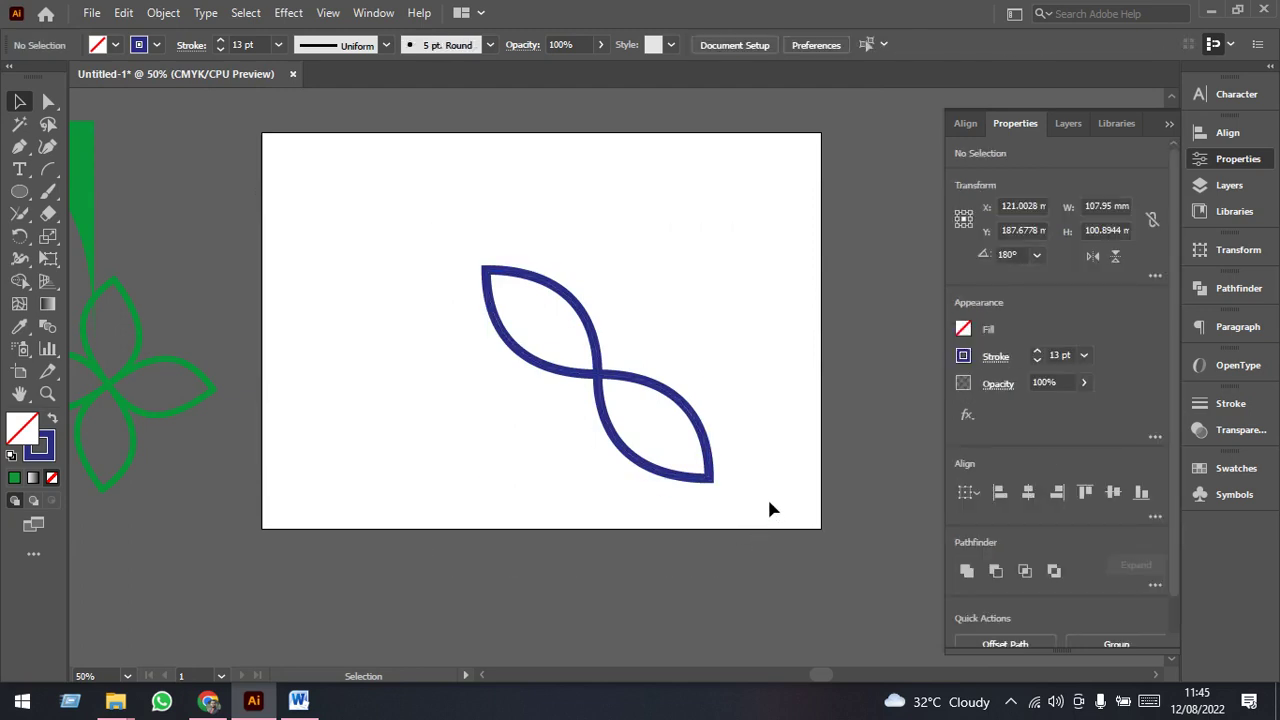
pyautogui.moveTo(468, 263)
pyautogui.mouseDown()
pyautogui.moveTo(700, 540)
pyautogui.moveTo(706, 517)
pyautogui.mouseUp()
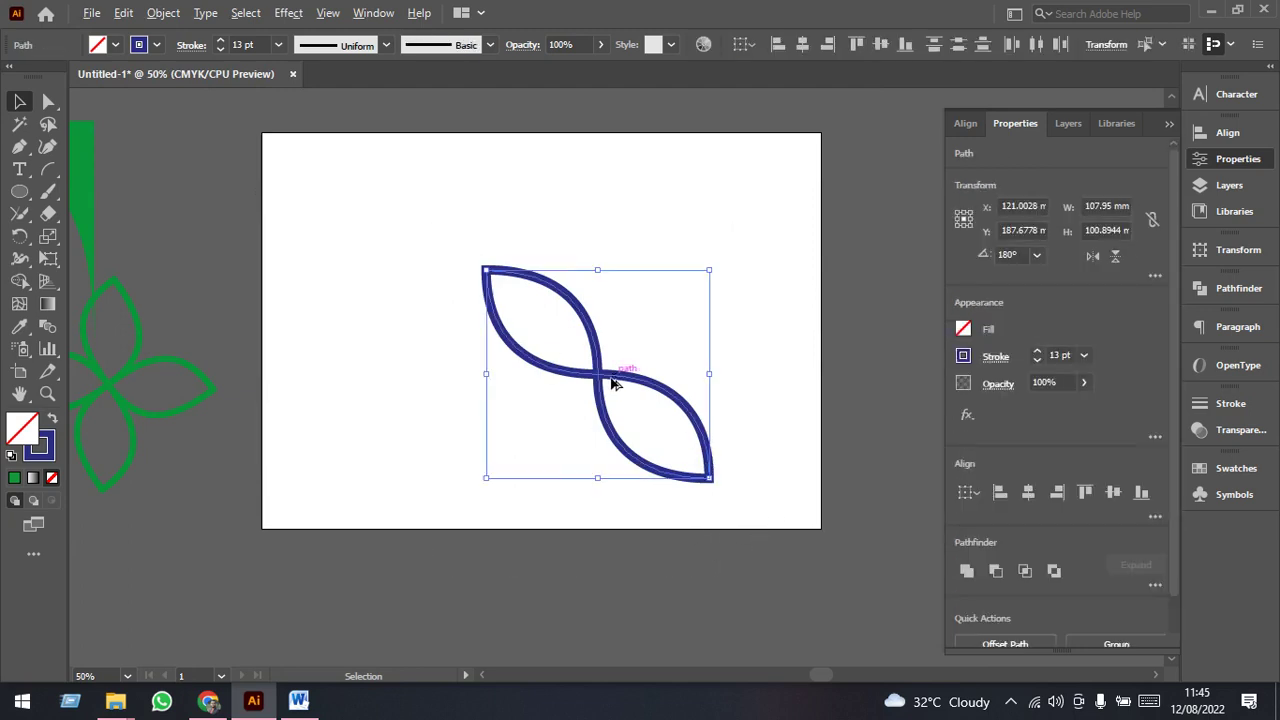
# - Drop a spare leaf copy above right of the artboard and group the two-leaf pair
pyautogui.scroll(-1, 609, 377)
pyautogui.moveTo(607, 385); pyautogui.dragTo(825, 235)
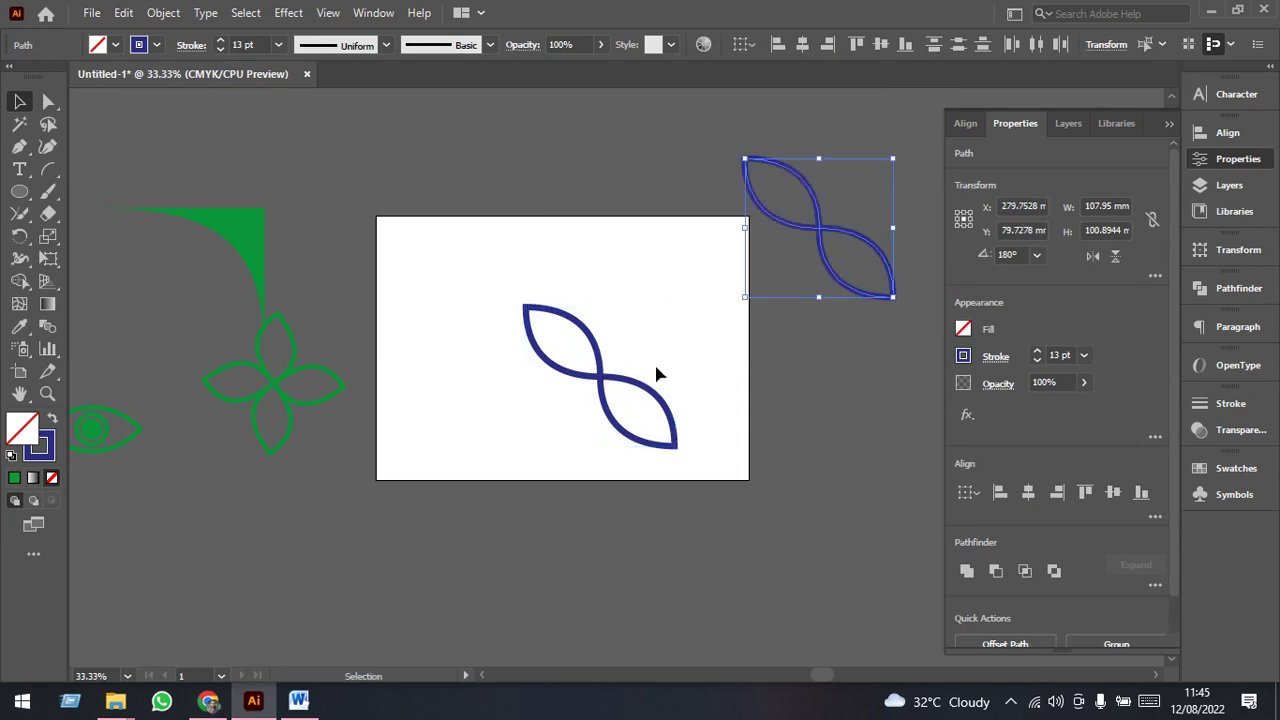
pyautogui.scroll(3, 654, 361)
pyautogui.hotkey('ctrl', 'z')
pyautogui.moveTo(694, 646); pyautogui.dragTo(814, 443)
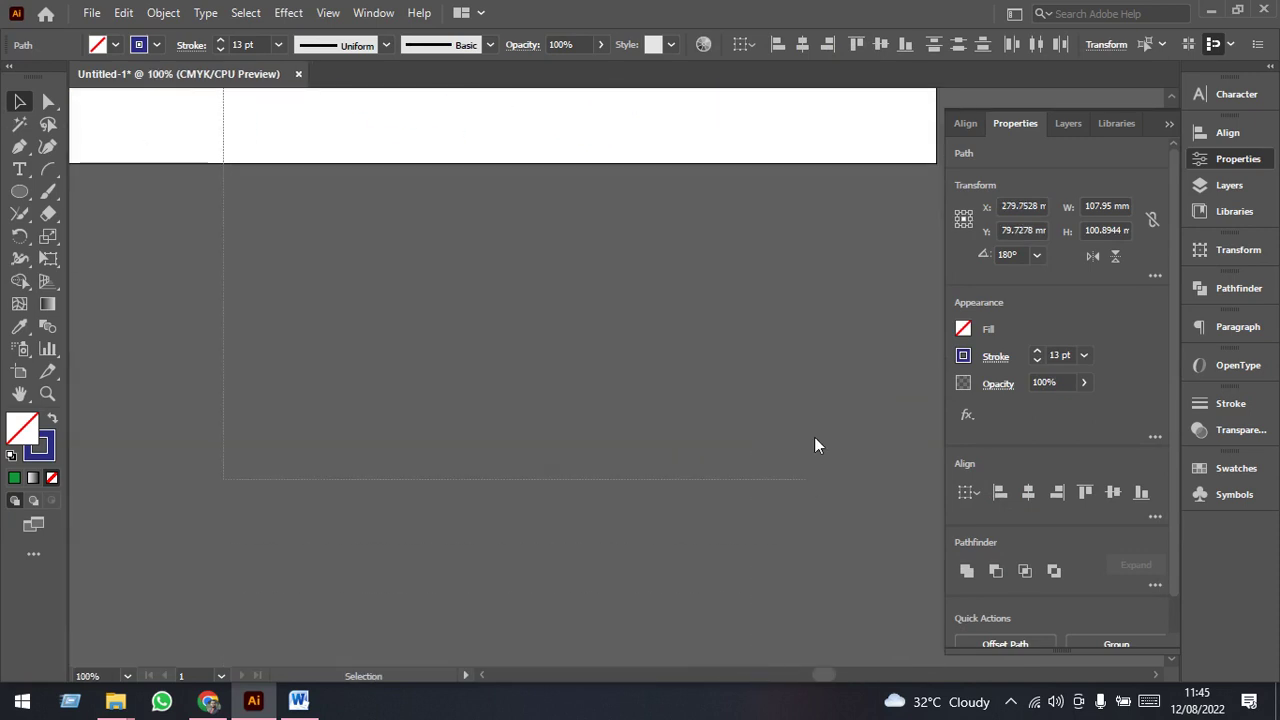
pyautogui.moveTo(760, 291); pyautogui.dragTo(720, 624)
pyautogui.scroll(-1, 738, 473)
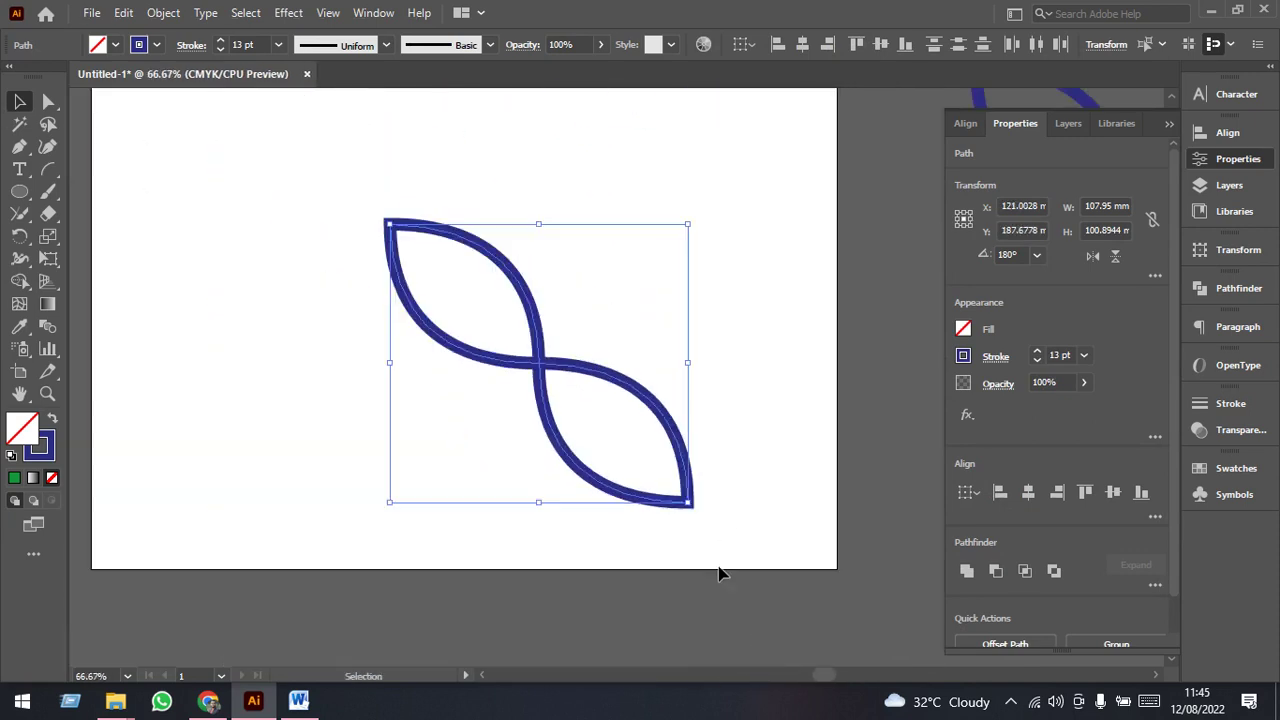
pyautogui.hotkey('ctrl', 'g')
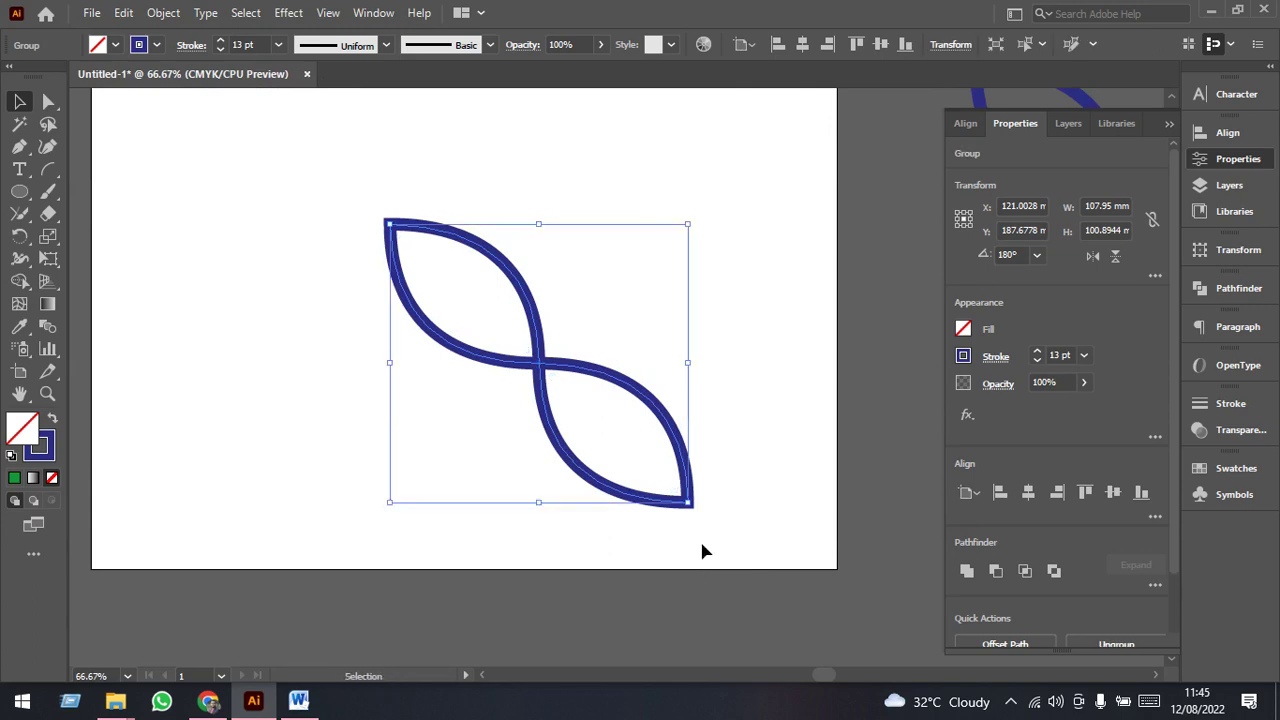
# - Rotate a copy of the double leaf about 90° to form a four-petal flower
pyautogui.press('ctrl')
pyautogui.moveTo(697, 217); pyautogui.dragTo(701, 591)
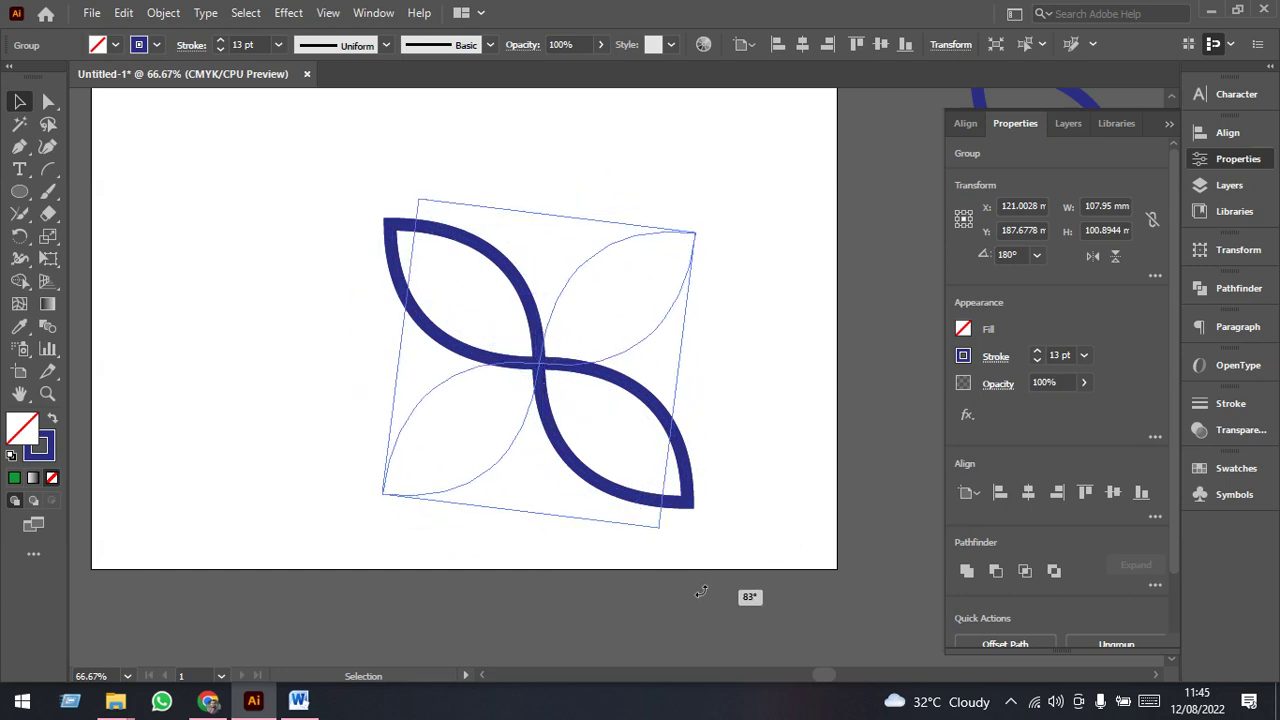
pyautogui.moveTo(701, 591); pyautogui.dragTo(700, 592)
pyautogui.click(722, 397)
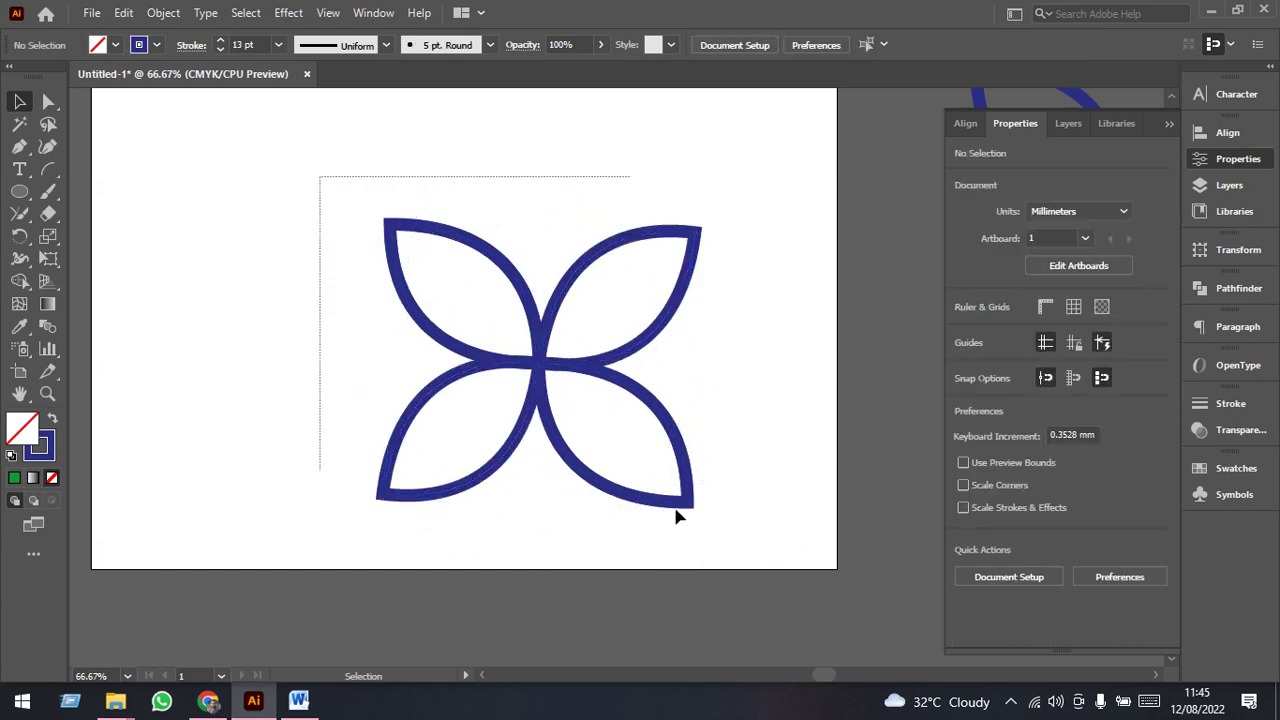
pyautogui.moveTo(335, 190); pyautogui.dragTo(728, 530)
pyautogui.scroll(-2, 700, 505)
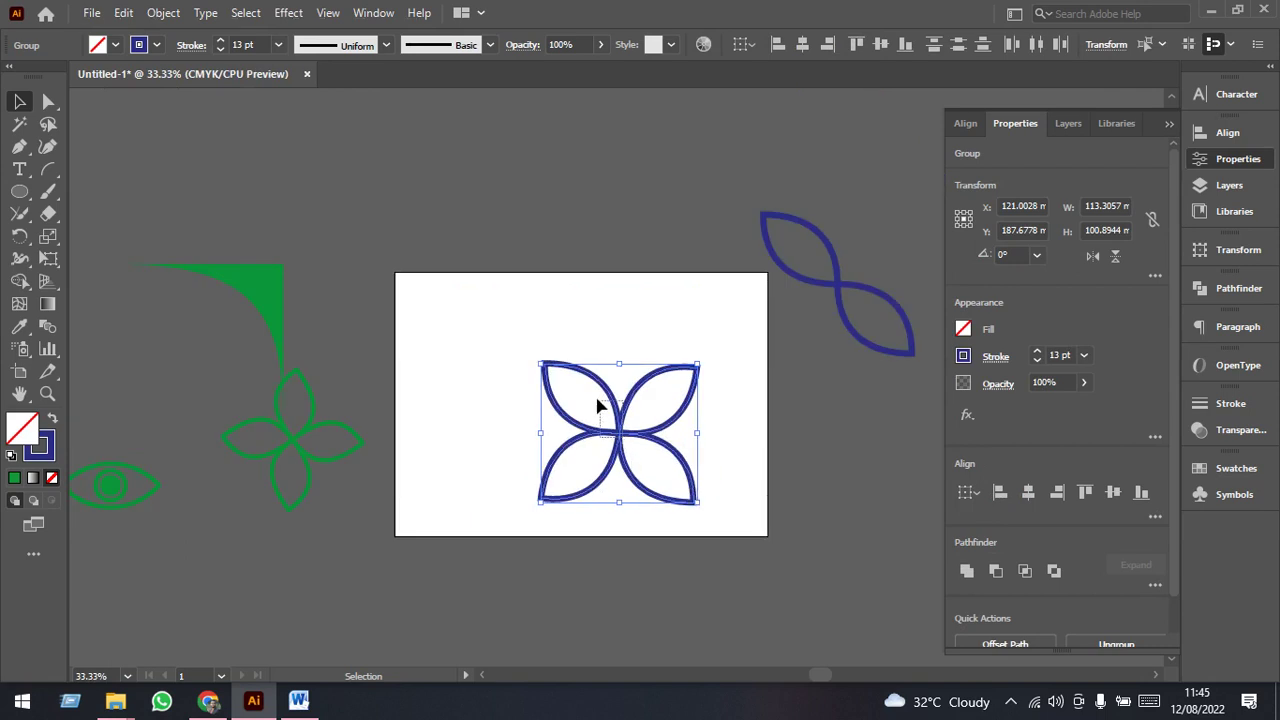
pyautogui.moveTo(541, 317); pyautogui.dragTo(690, 490)
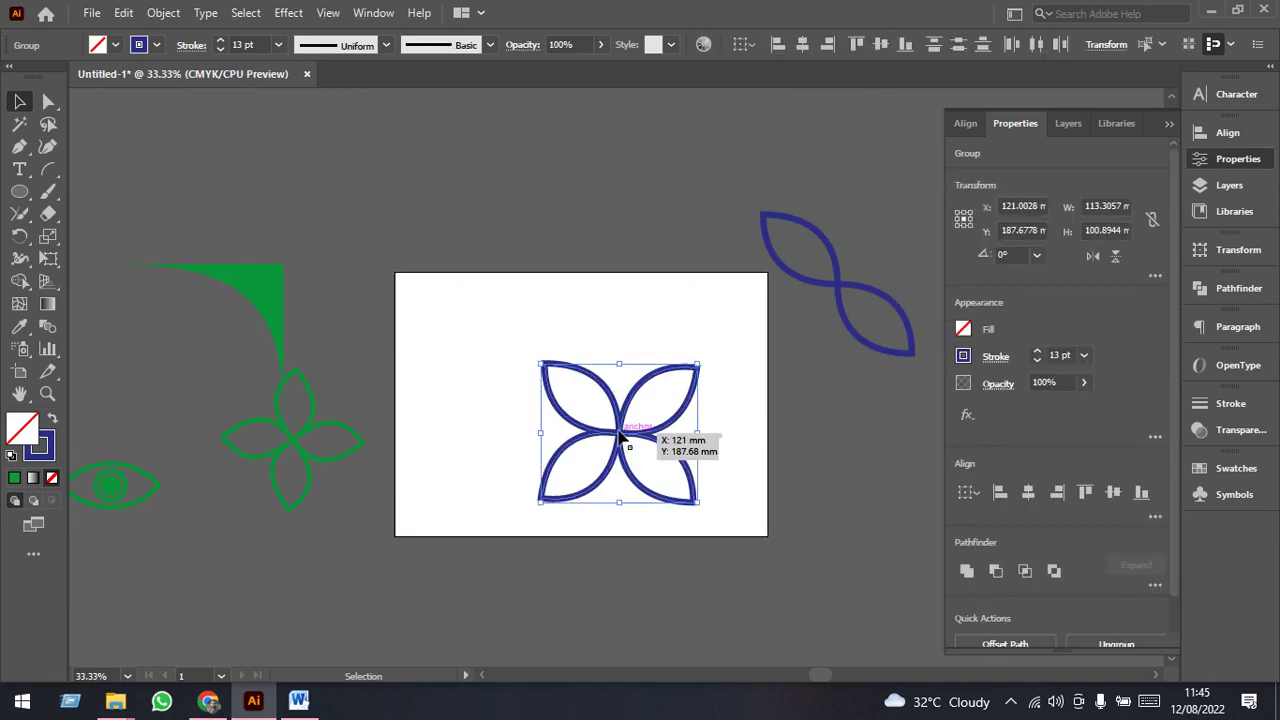
# - Rotate the flower about 45° so petals point up, down, left and right, then nudge it lower
pyautogui.moveTo(618, 442); pyautogui.dragTo(580, 397)
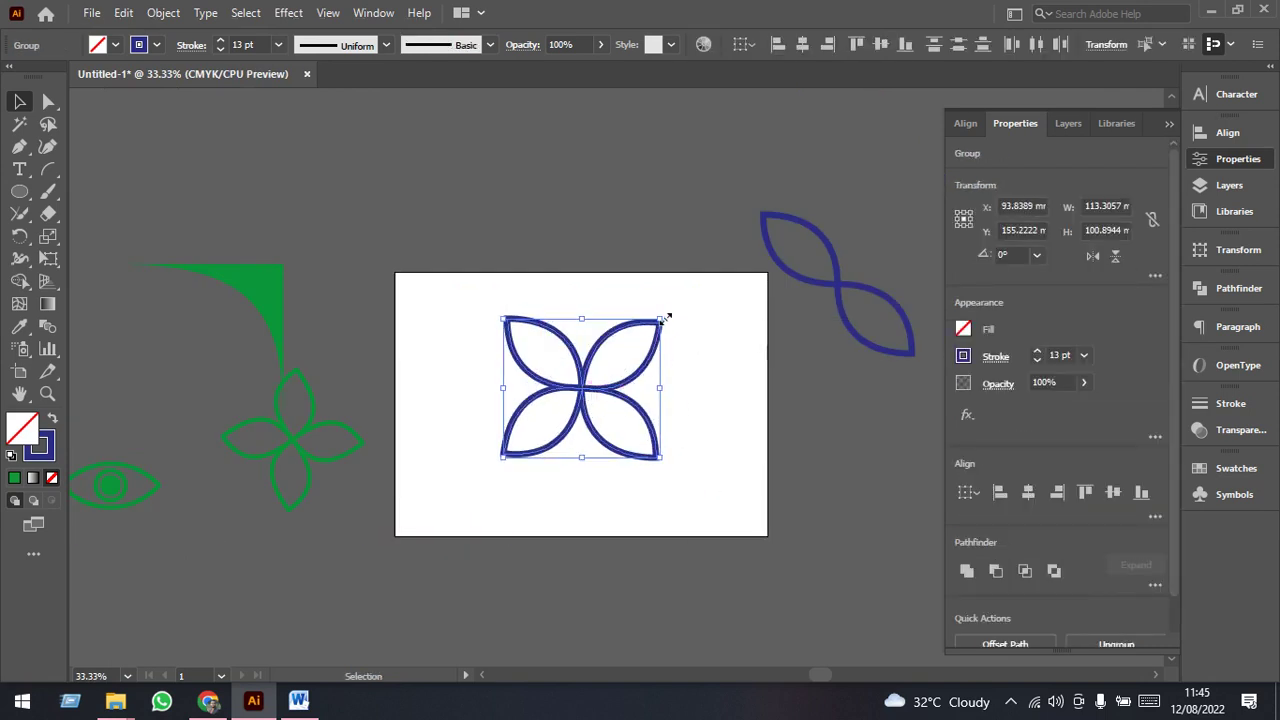
pyautogui.moveTo(666, 316); pyautogui.dragTo(688, 425)
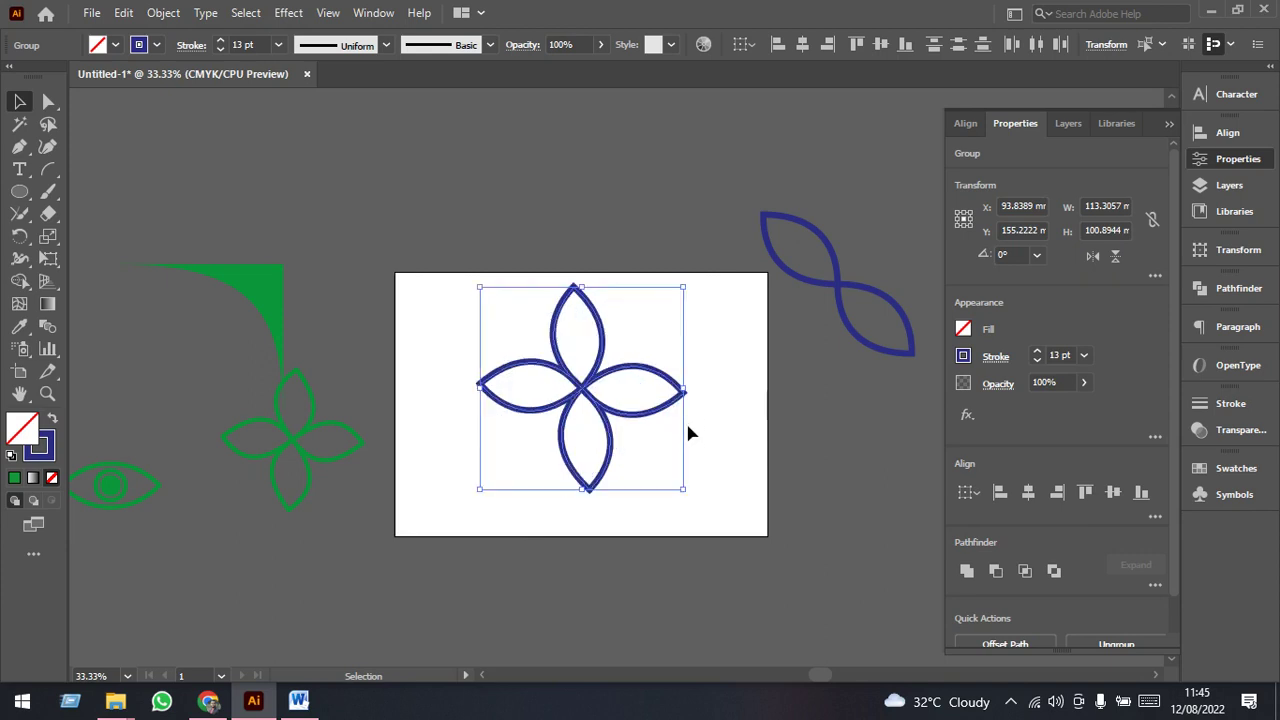
pyautogui.click(668, 458)
pyautogui.scroll(1, 668, 458)
pyautogui.moveTo(652, 276); pyautogui.dragTo(465, 502)
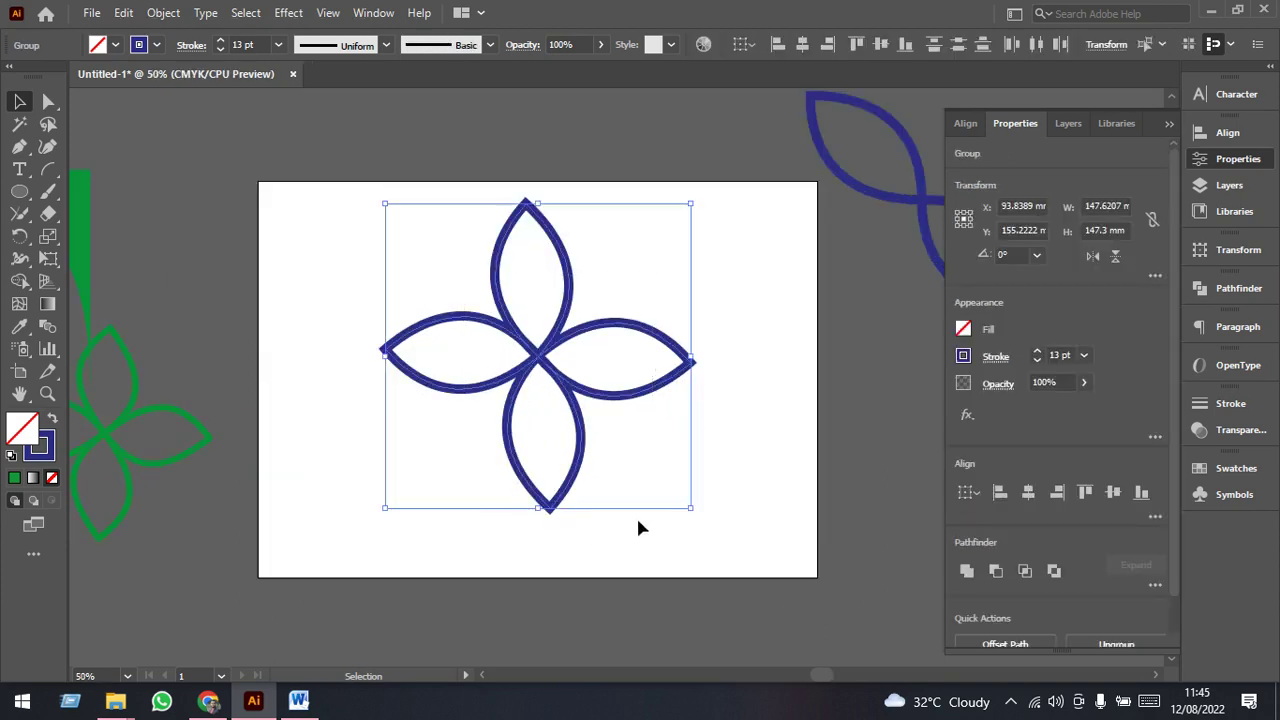
pyautogui.moveTo(705, 519); pyautogui.dragTo(522, 298)
pyautogui.moveTo(543, 360); pyautogui.dragTo(546, 395)
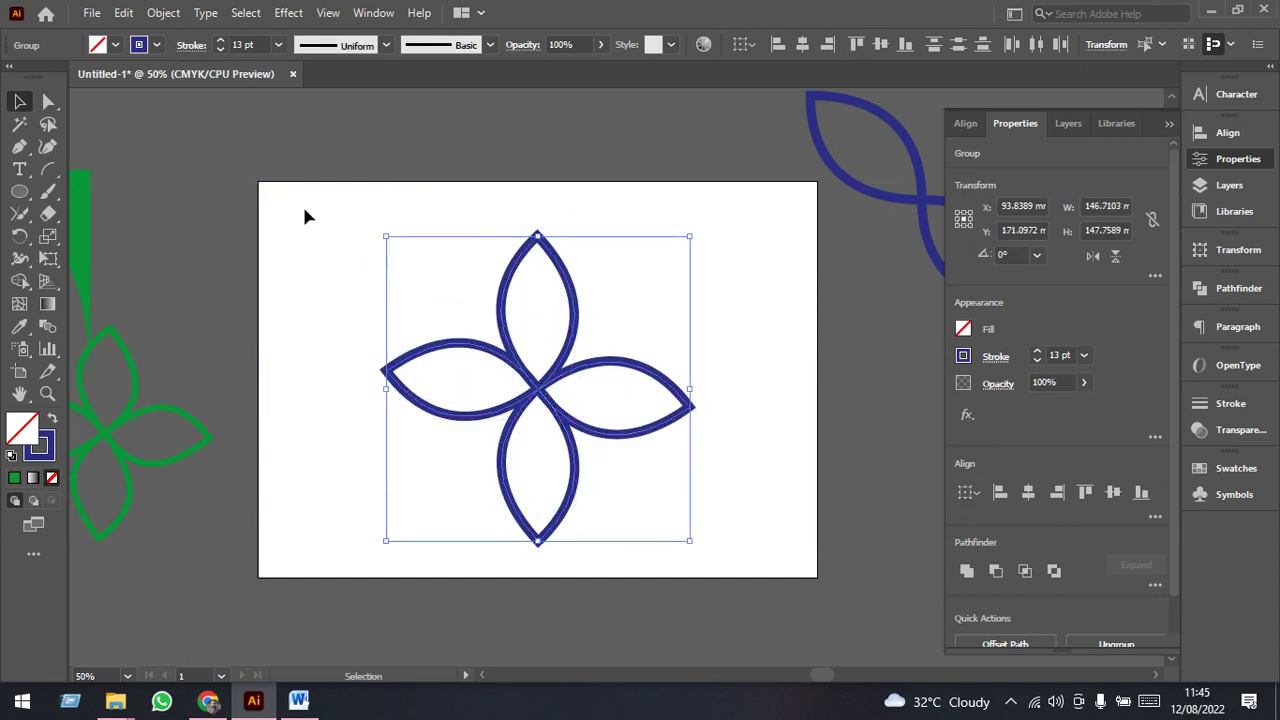
# - Expand the blue flower's fill and stroke, unite it with Pathfinder, and scale it down
pyautogui.click(168, 14)
pyautogui.click(255, 229)
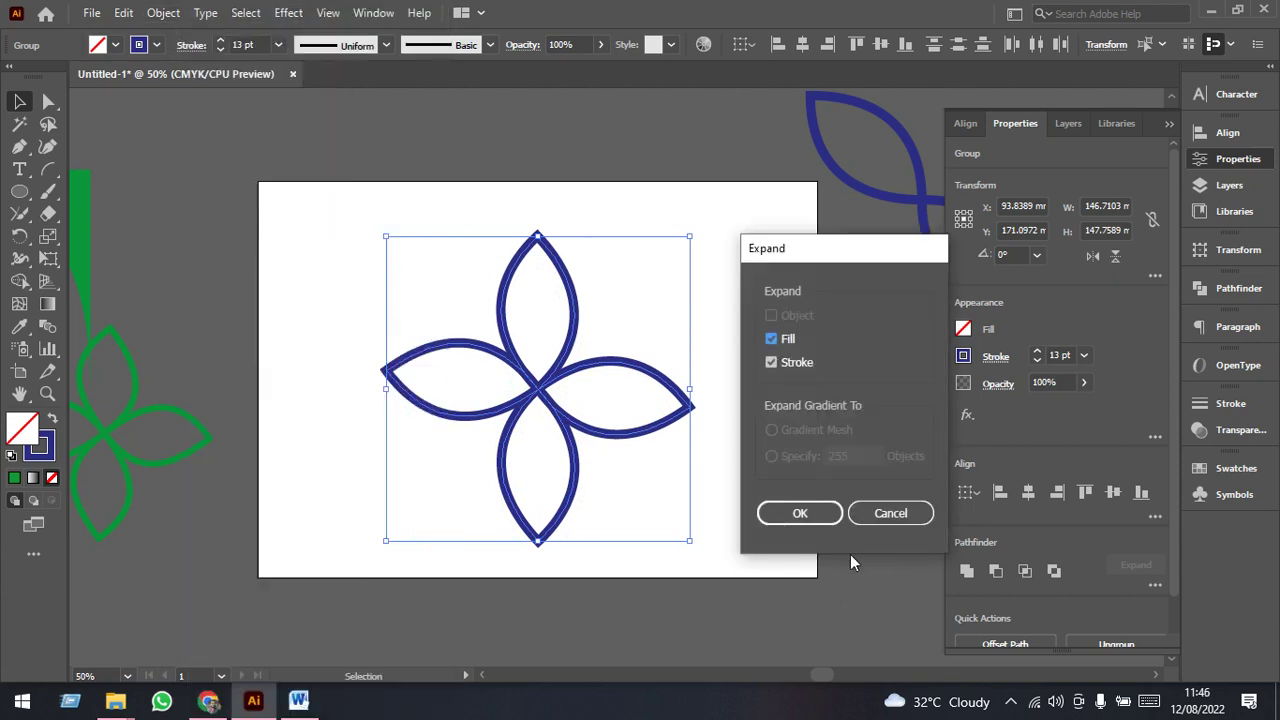
pyautogui.click(800, 512)
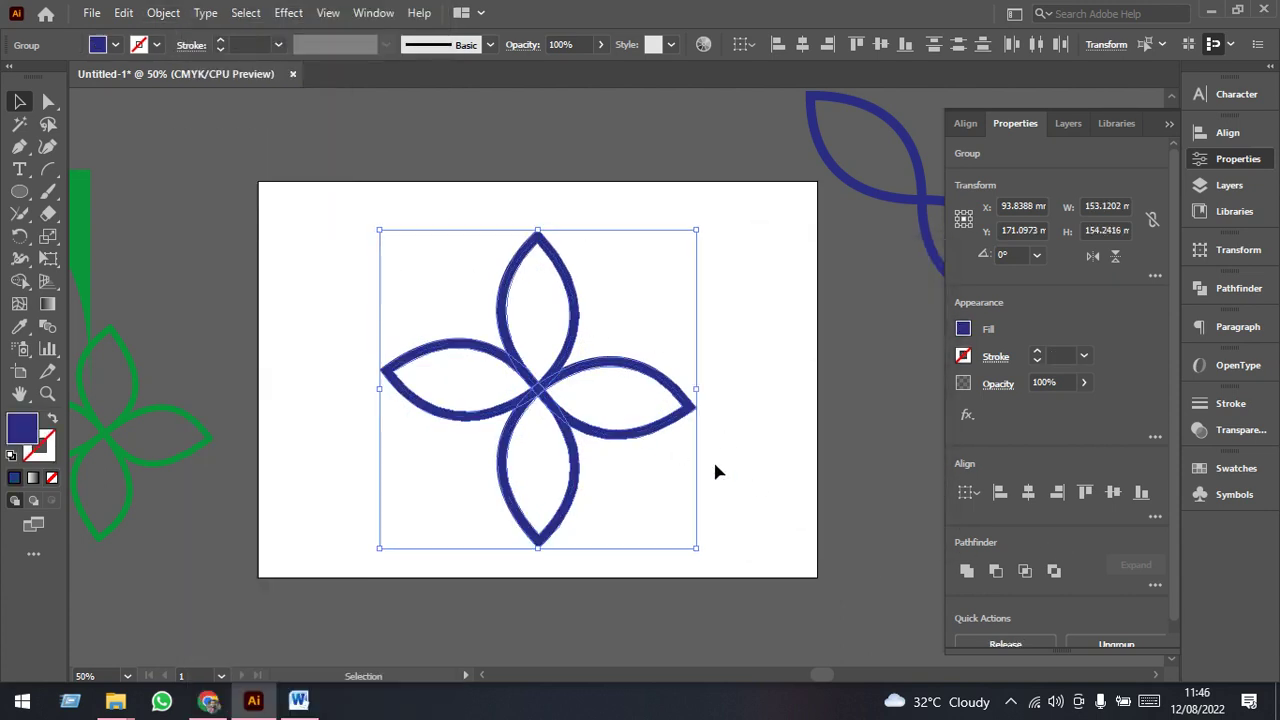
pyautogui.click(1226, 288)
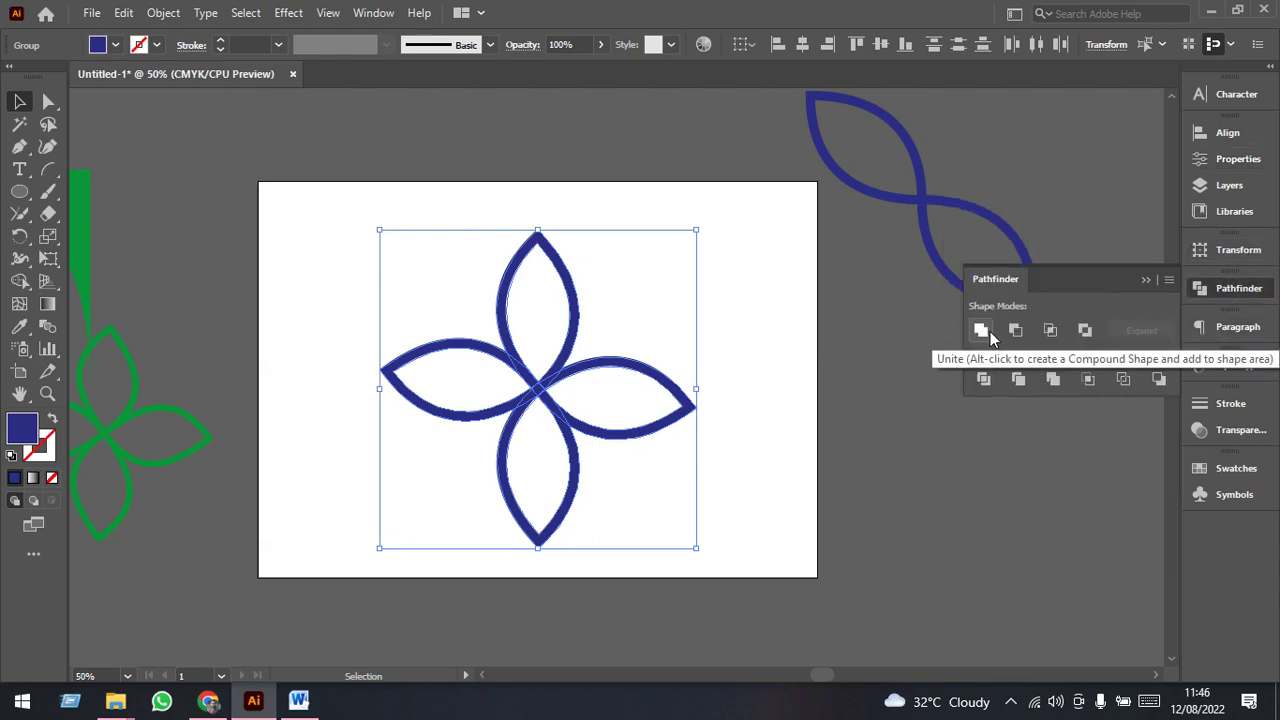
pyautogui.click(982, 331)
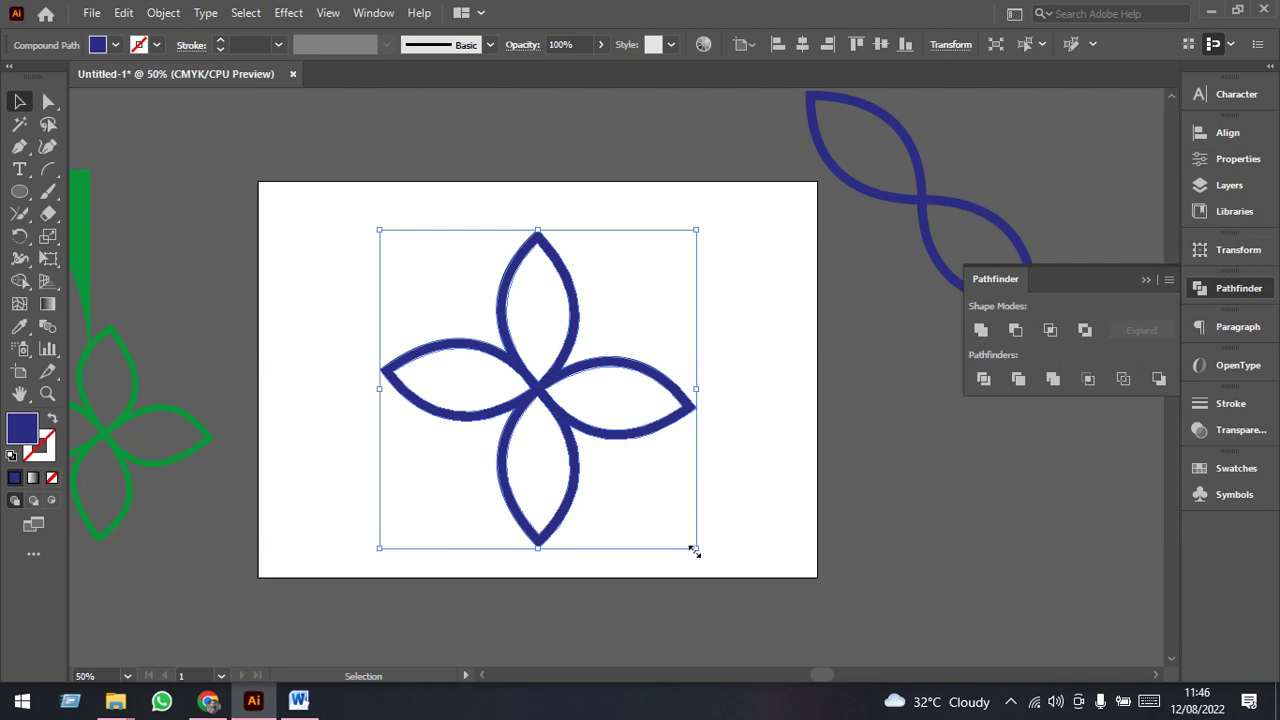
pyautogui.moveTo(693, 549); pyautogui.dragTo(645, 521)
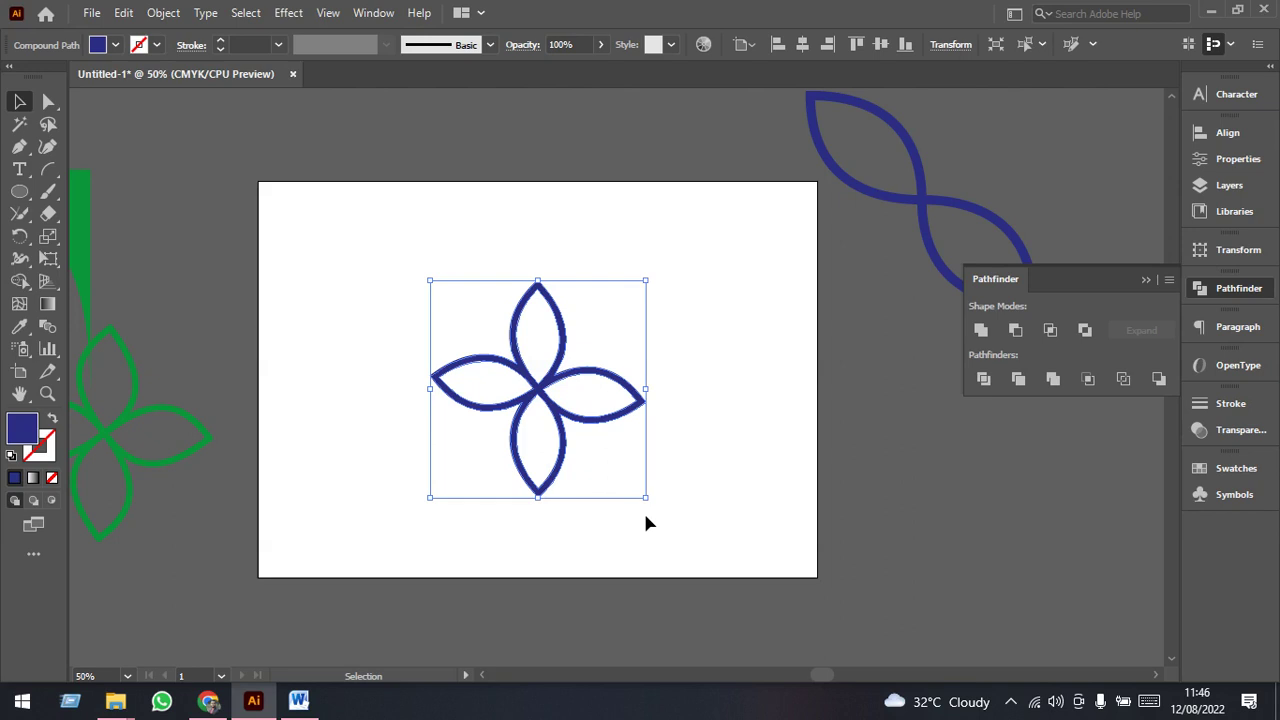
# - Move the blue flower off the artboard and shift the old green corner shape aside
pyautogui.keyDown('alt'); pyautogui.scroll(-1, 662, 494); pyautogui.keyUp('alt')
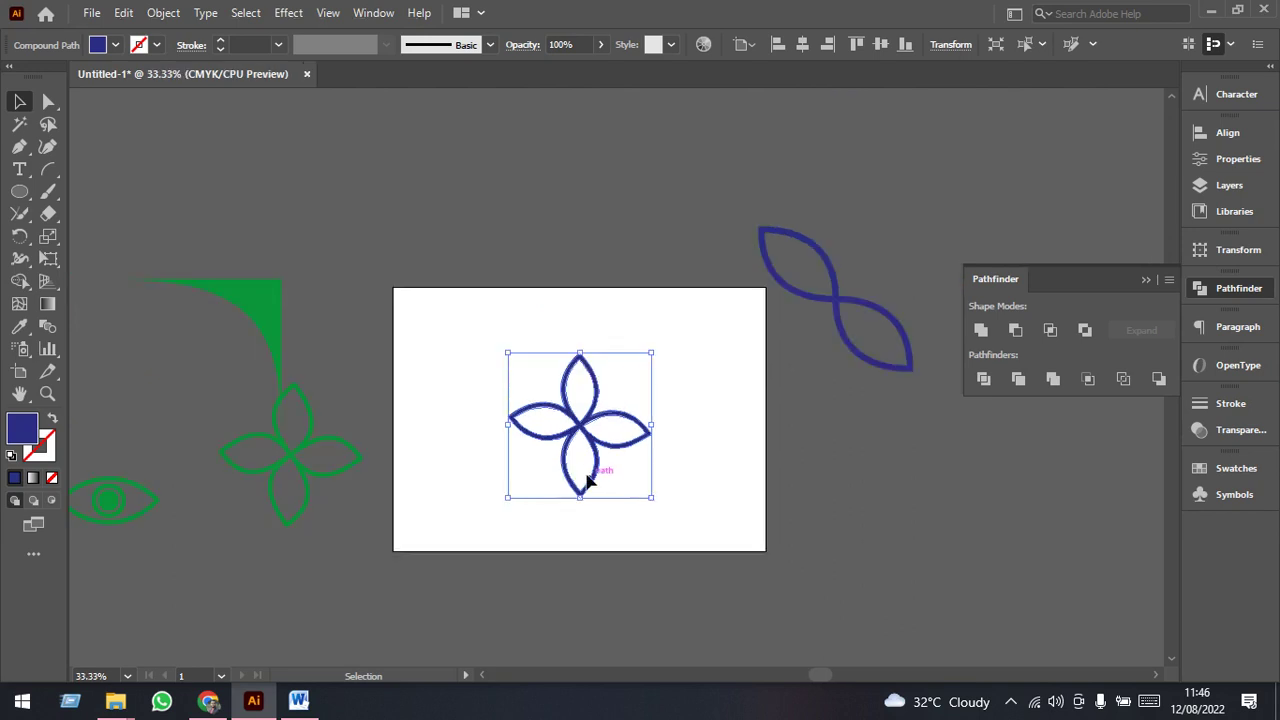
pyautogui.moveTo(558, 414); pyautogui.dragTo(368, 175)
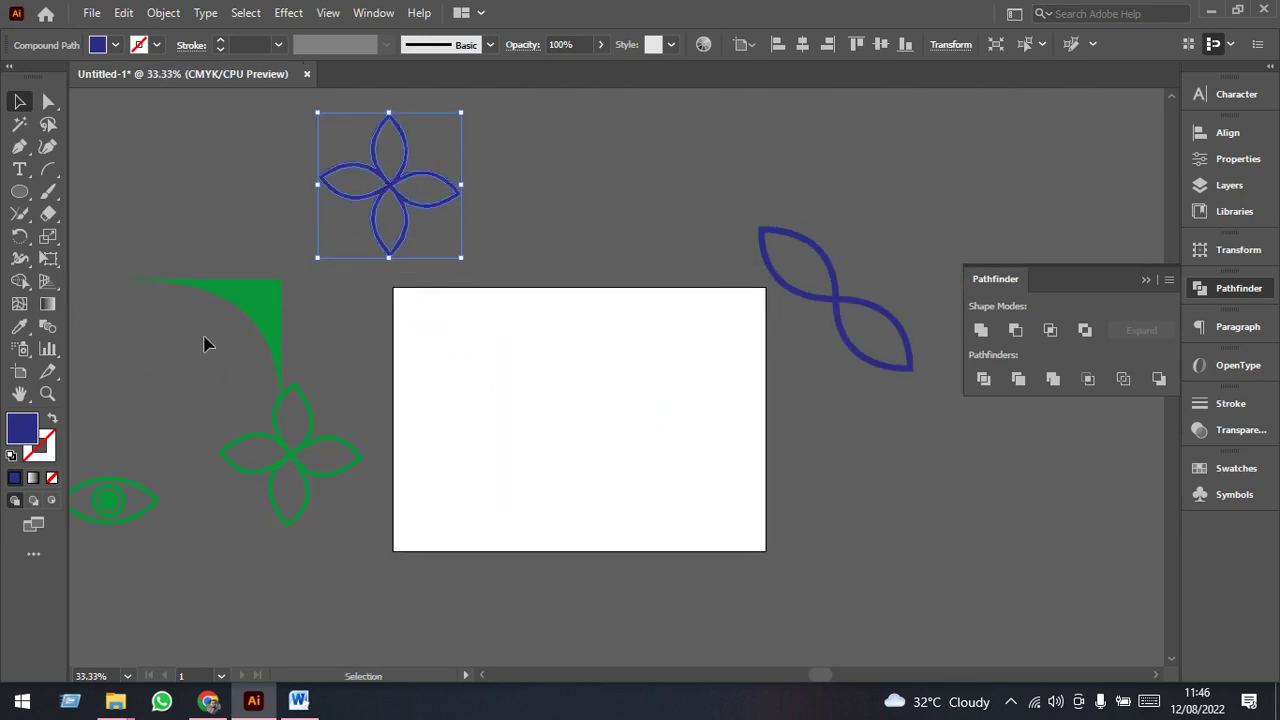
pyautogui.moveTo(283, 297)
pyautogui.mouseDown()
pyautogui.moveTo(343, 332)
pyautogui.moveTo(615, 363)
pyautogui.mouseUp()
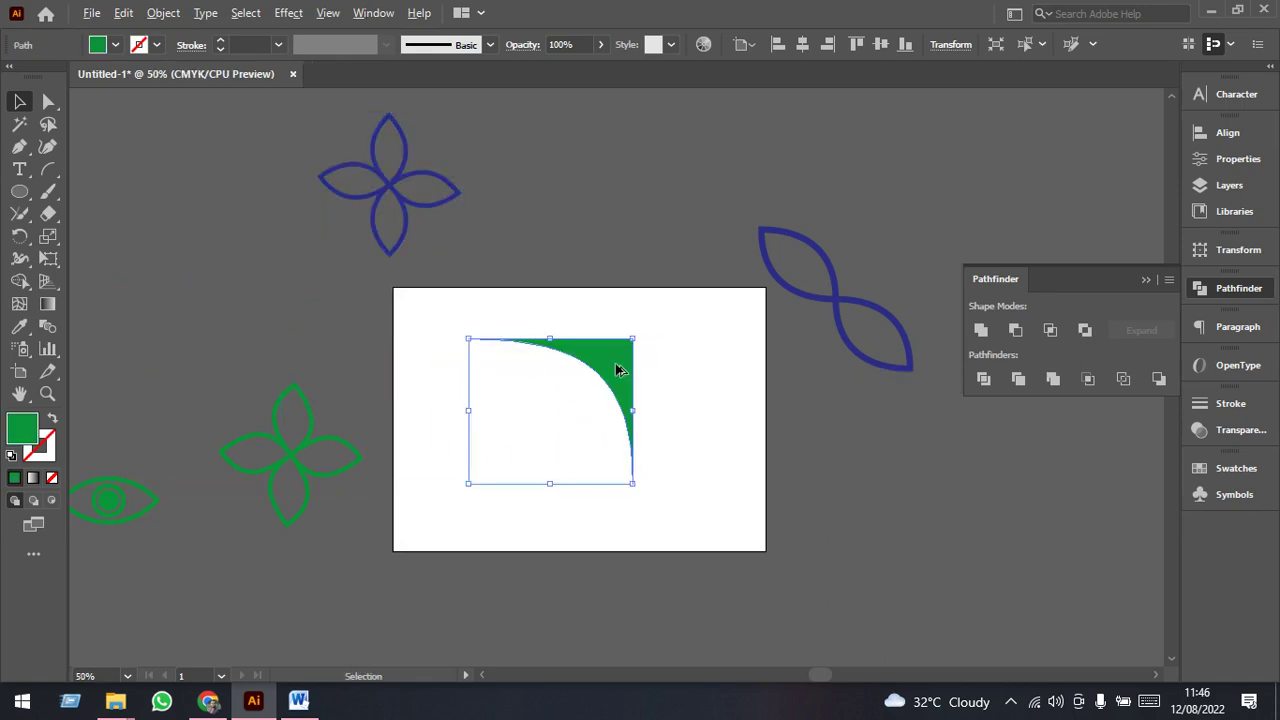
pyautogui.keyDown('alt'); pyautogui.scroll(1, 622, 480); pyautogui.keyUp('alt')
pyautogui.hscroll(1, 600, 400)
pyautogui.scroll(1, 518, 331)
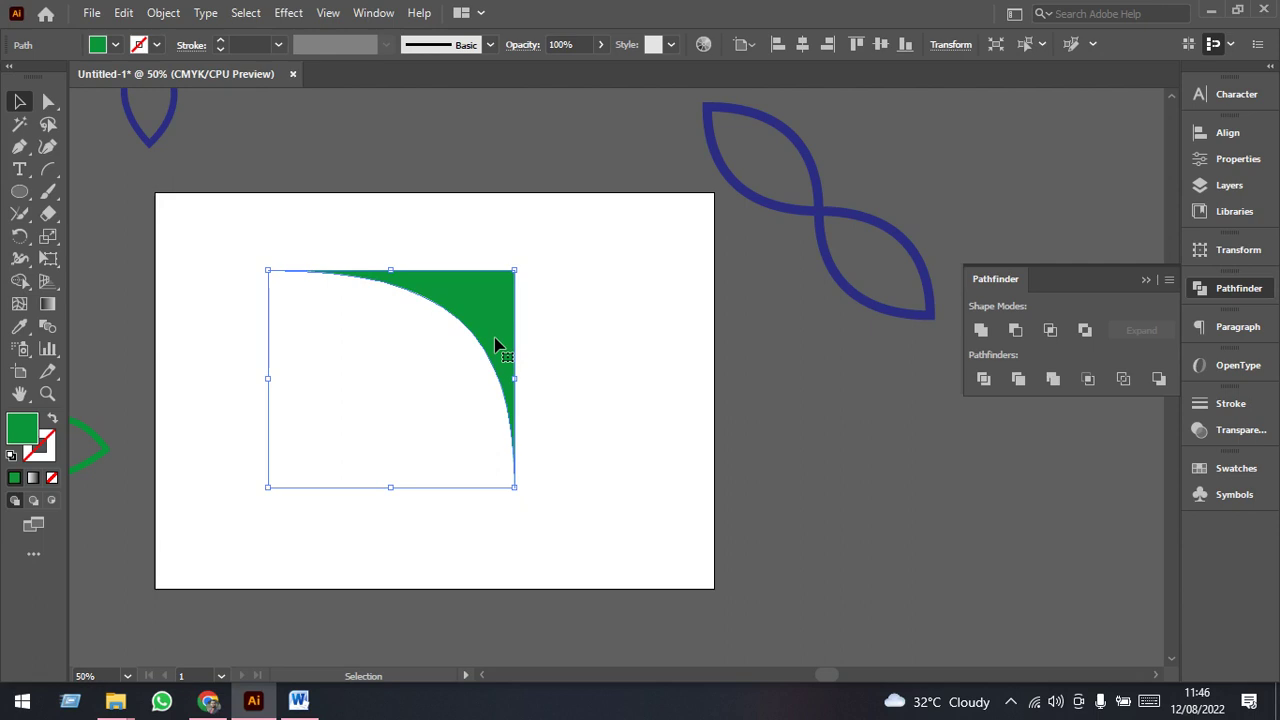
pyautogui.moveTo(495, 345); pyautogui.dragTo(151, 317)
pyautogui.hotkey('ctrl', '-')
pyautogui.moveTo(517, 346); pyautogui.dragTo(207, 277)
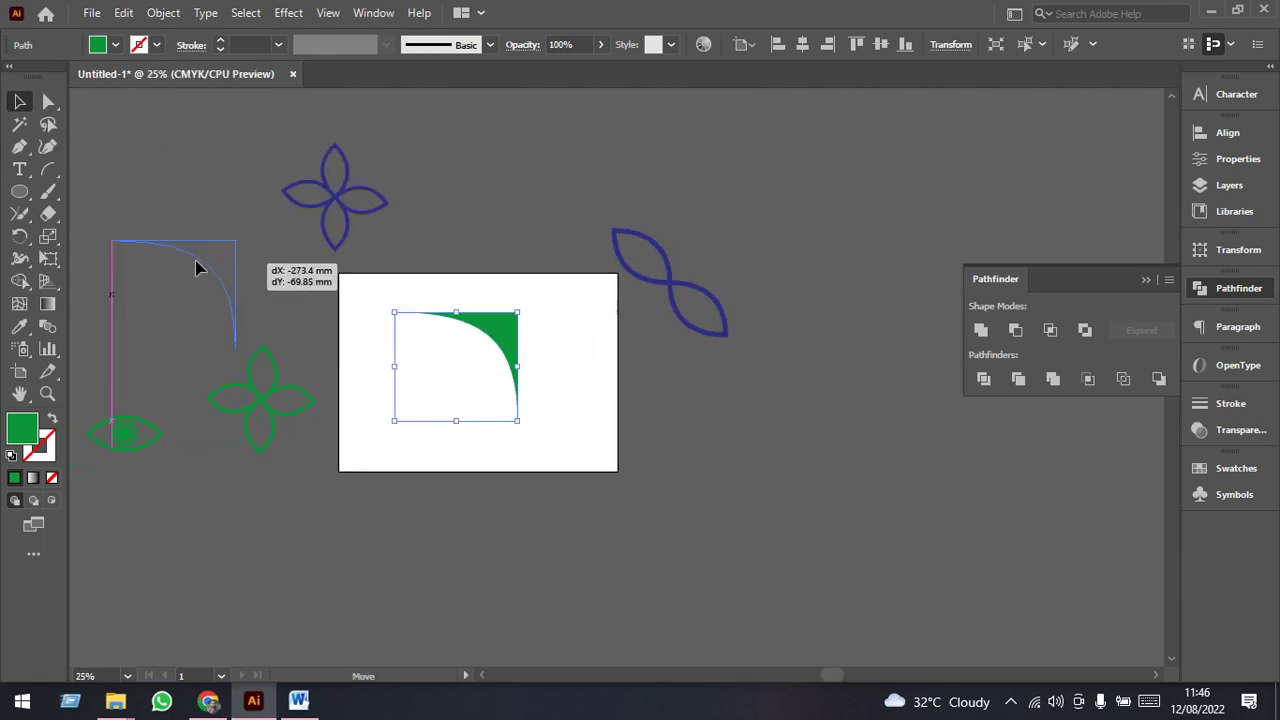
pyautogui.scroll(1, 418, 366)
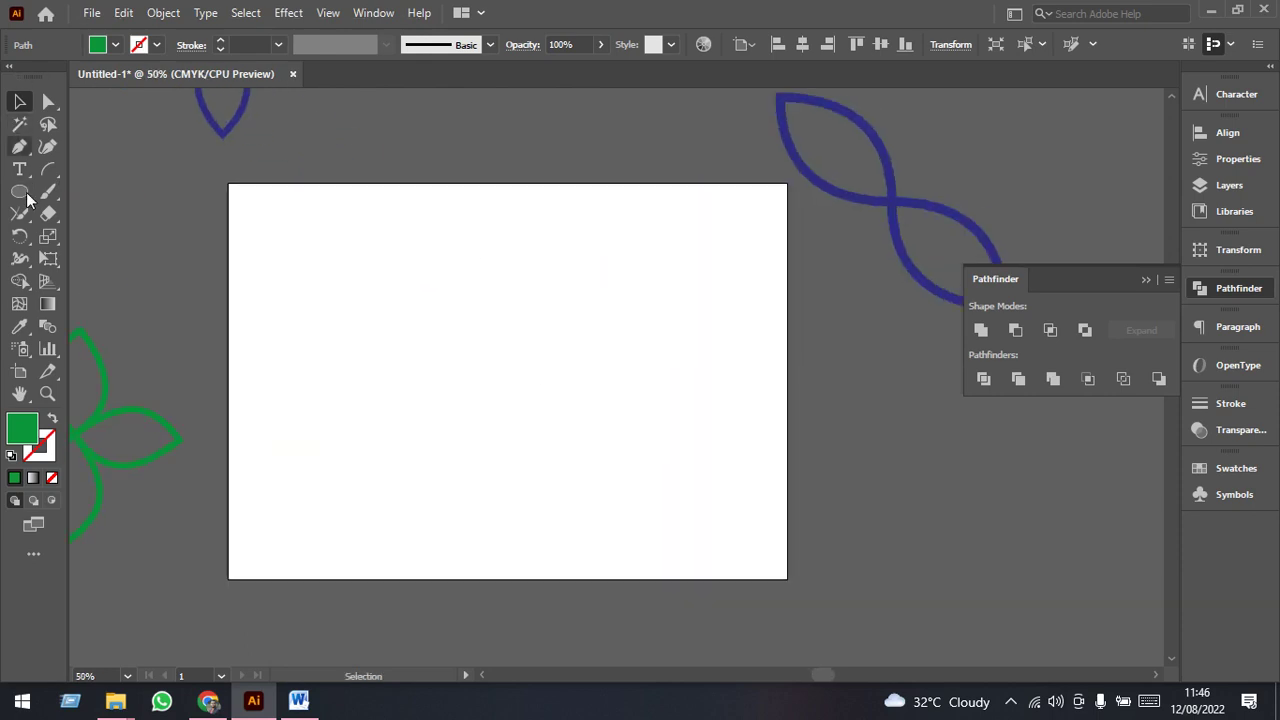
# - Draw a new closed green arc corner shape with the Arc tool
pyautogui.click(49, 167)
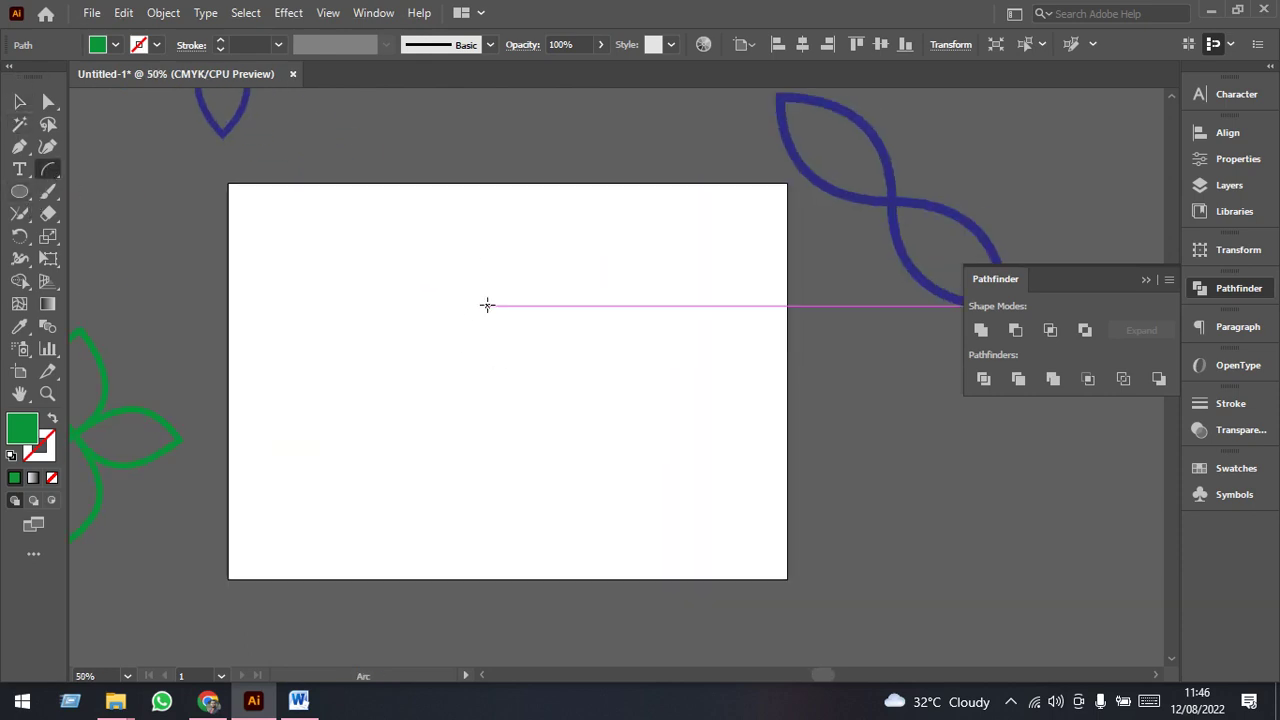
pyautogui.moveTo(444, 297)
pyautogui.mouseDown()
pyautogui.moveTo(551, 431)
pyautogui.moveTo(640, 474)
pyautogui.mouseUp()
pyautogui.press('c')
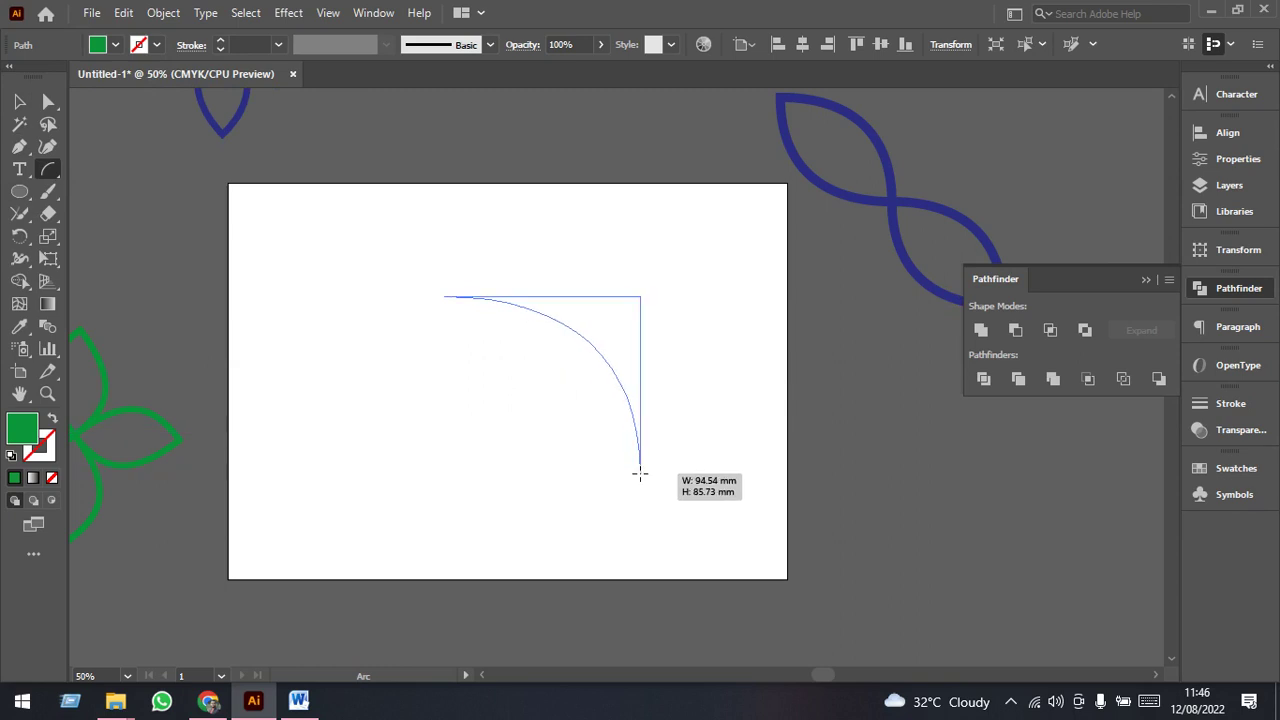
pyautogui.moveTo(640, 474); pyautogui.dragTo(662, 518)
pyautogui.press('v')
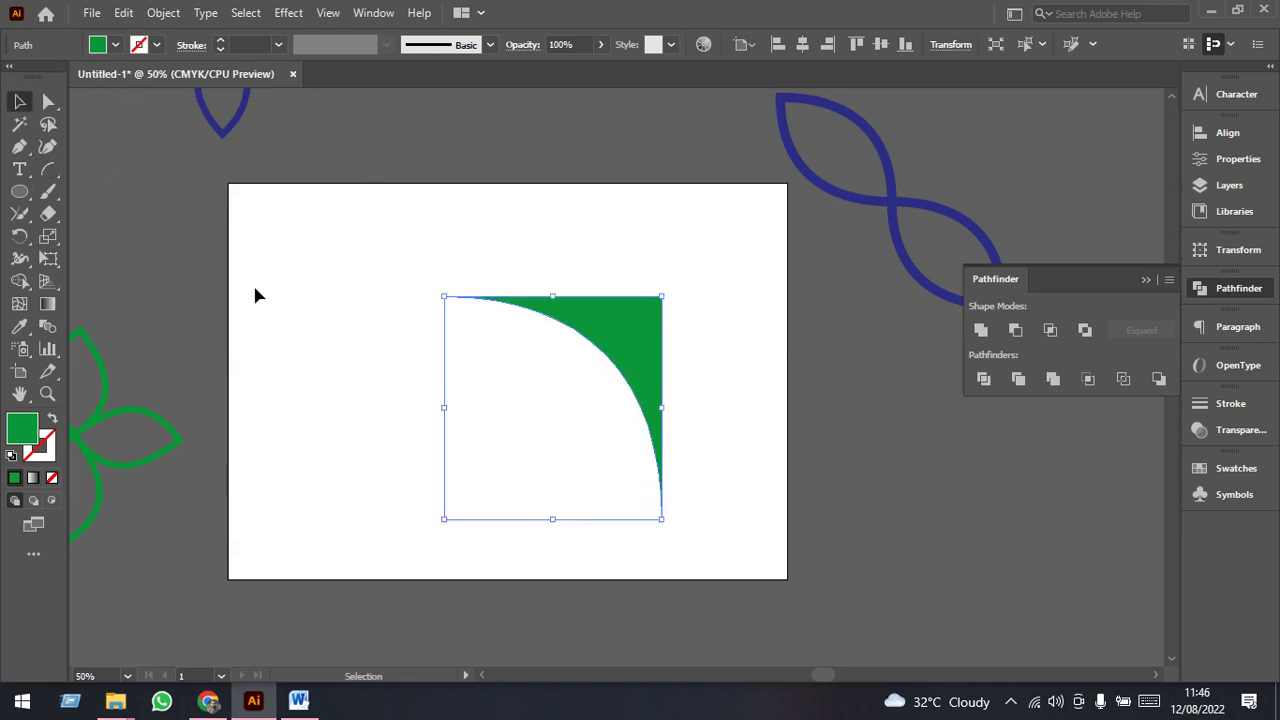
# - Fit the green curved corner shape into the artboard's top-right corner
pyautogui.click(521, 463)
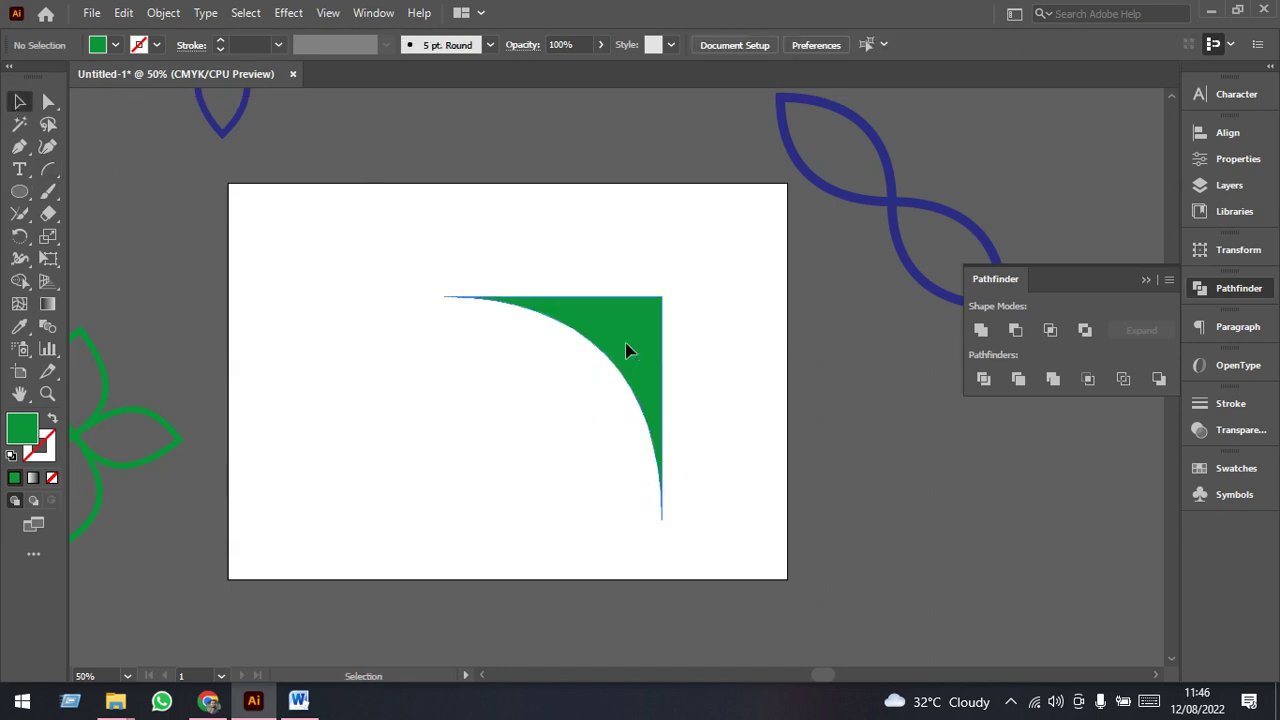
pyautogui.moveTo(626, 355); pyautogui.dragTo(572, 350)
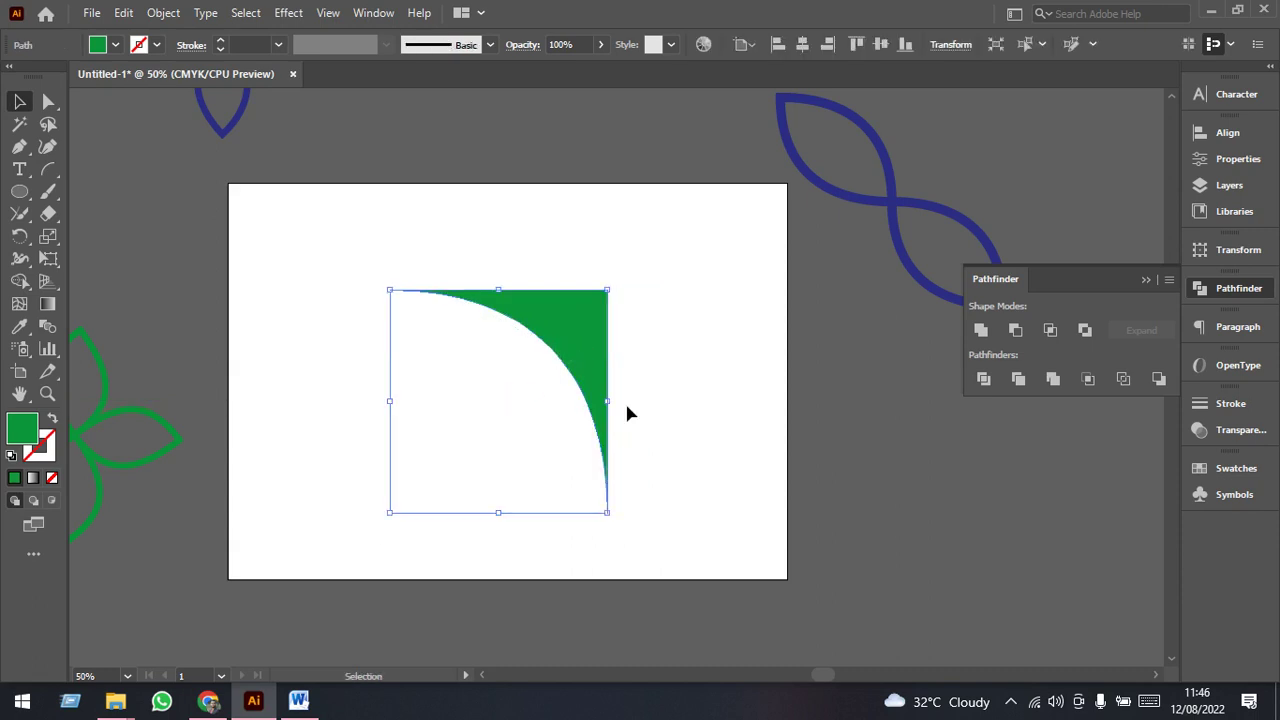
pyautogui.click(660, 420)
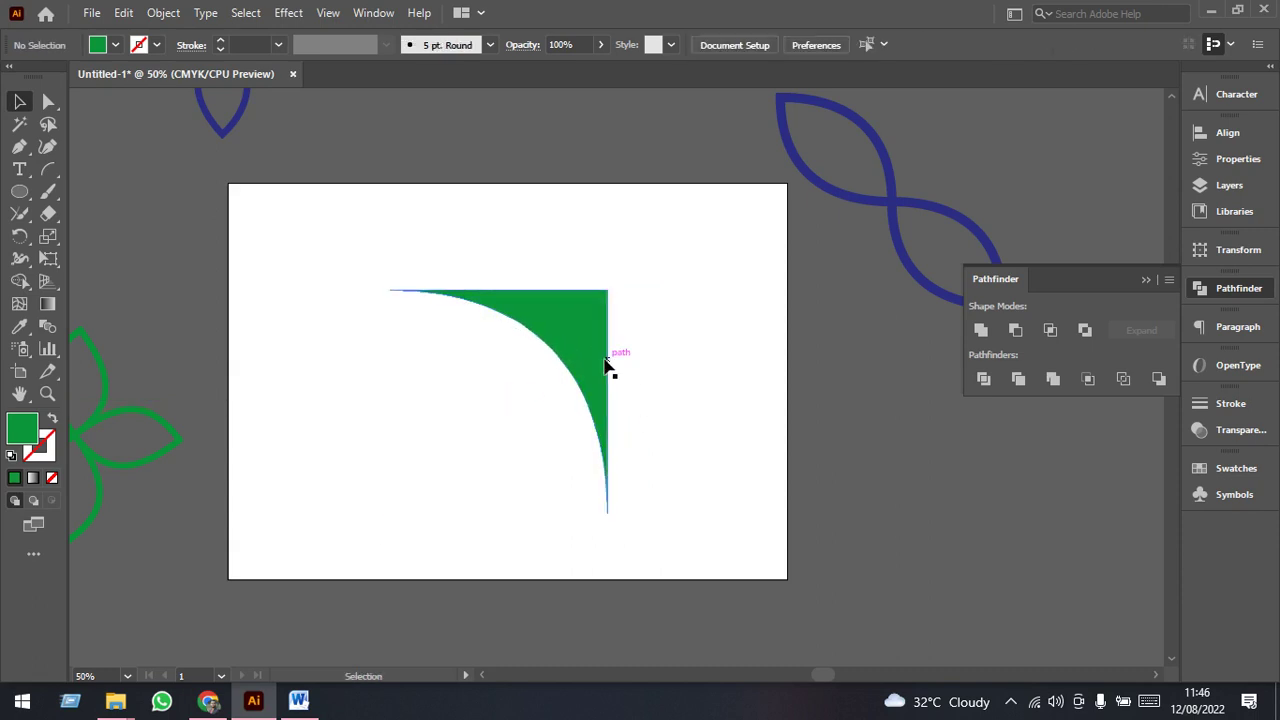
pyautogui.moveTo(612, 366)
pyautogui.mouseDown()
pyautogui.moveTo(785, 262)
pyautogui.moveTo(742, 240)
pyautogui.moveTo(757, 228)
pyautogui.moveTo(437, 387)
pyautogui.mouseUp()
pyautogui.scroll(4, 780, 195)
pyautogui.scroll(-3, 757, 228)
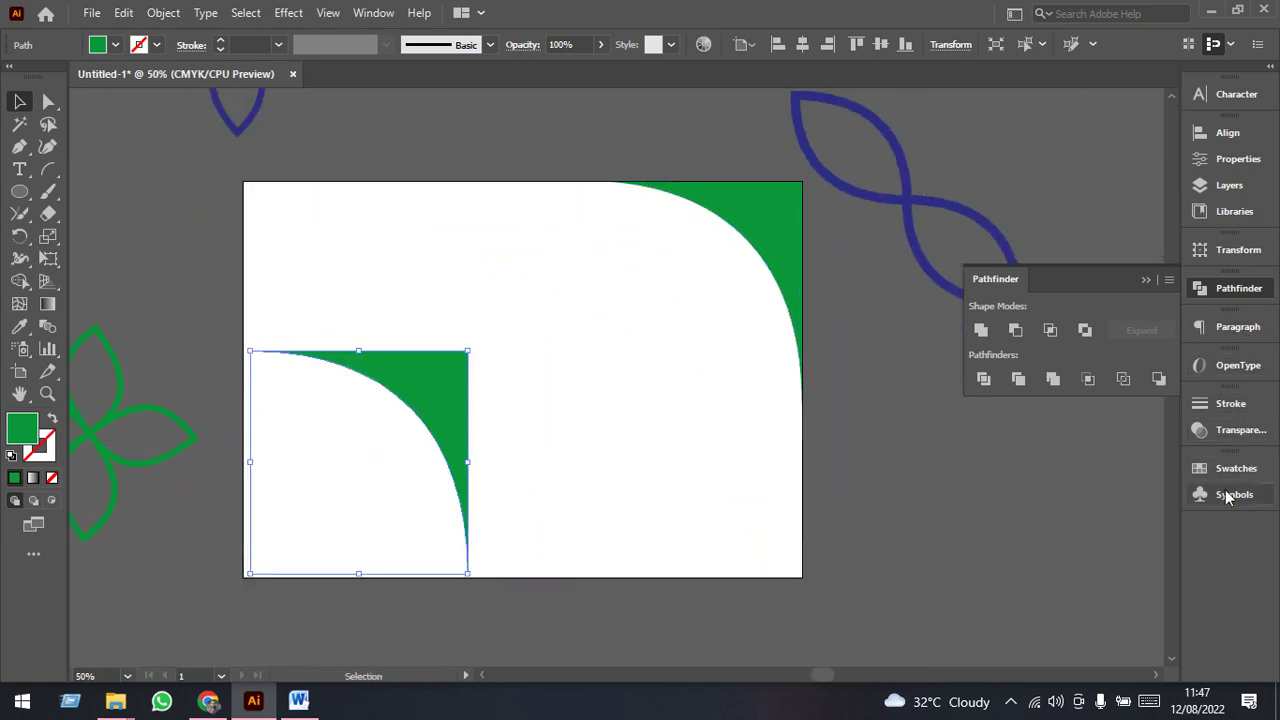
# - Flip the second green corner shape horizontally and vertically
pyautogui.click(1238, 160)
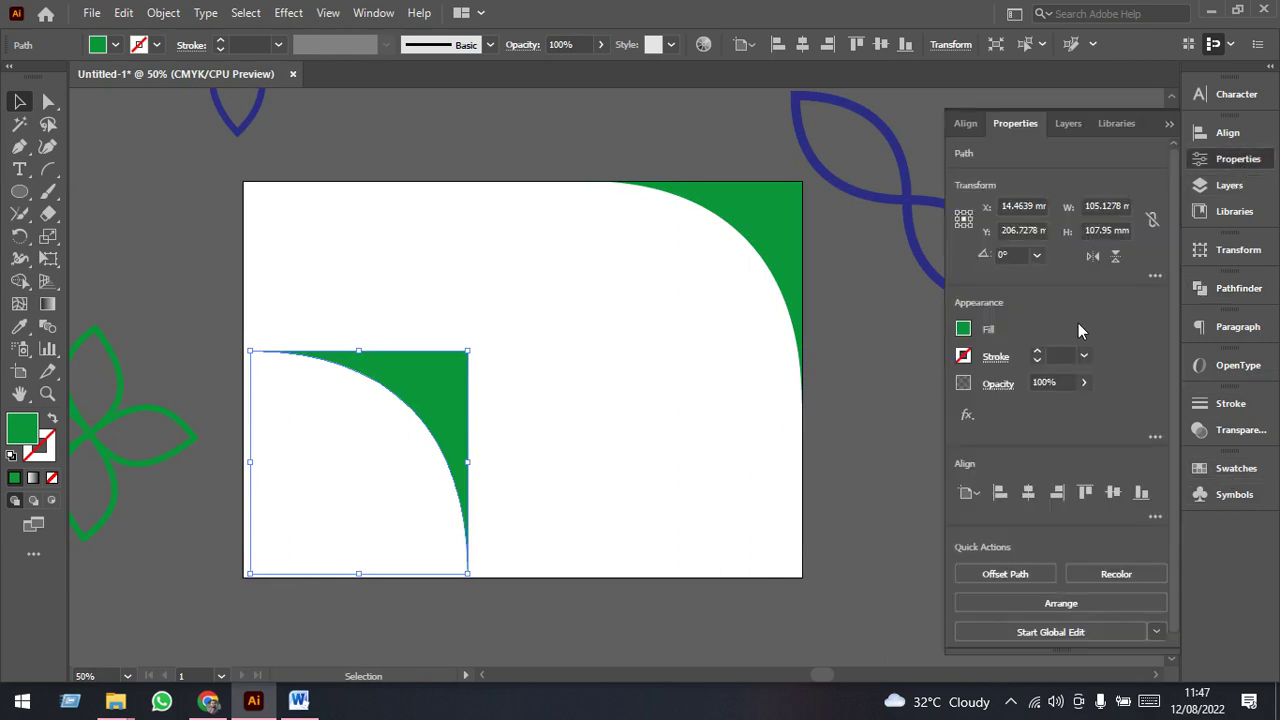
pyautogui.click(1091, 259)
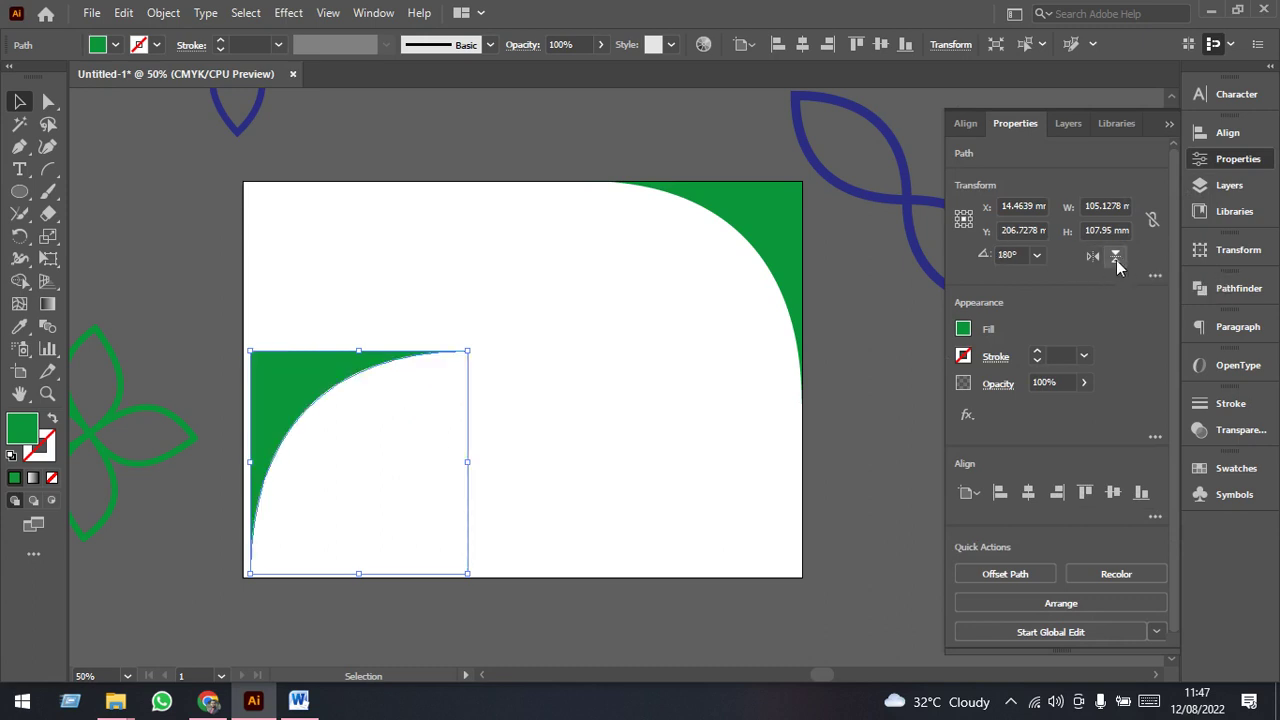
pyautogui.click(1116, 258)
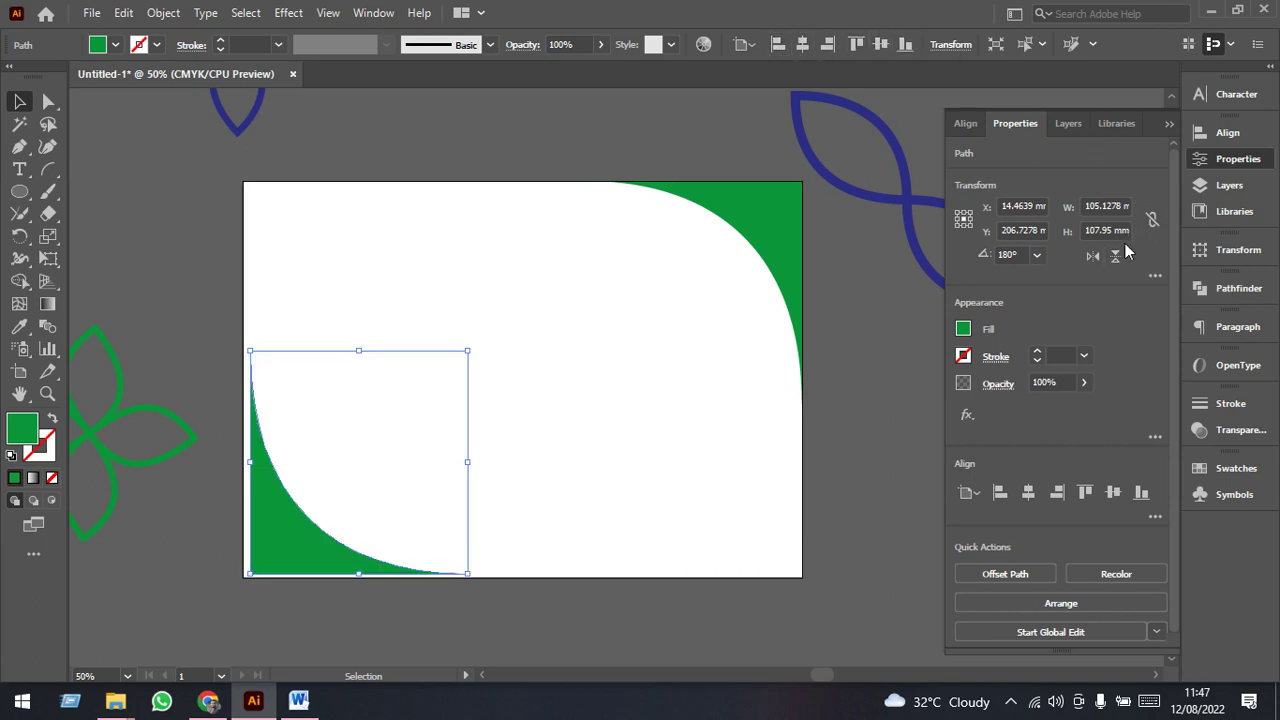
# - Align the flipped corner to the artboard's left and bottom edges
pyautogui.click(1228, 134)
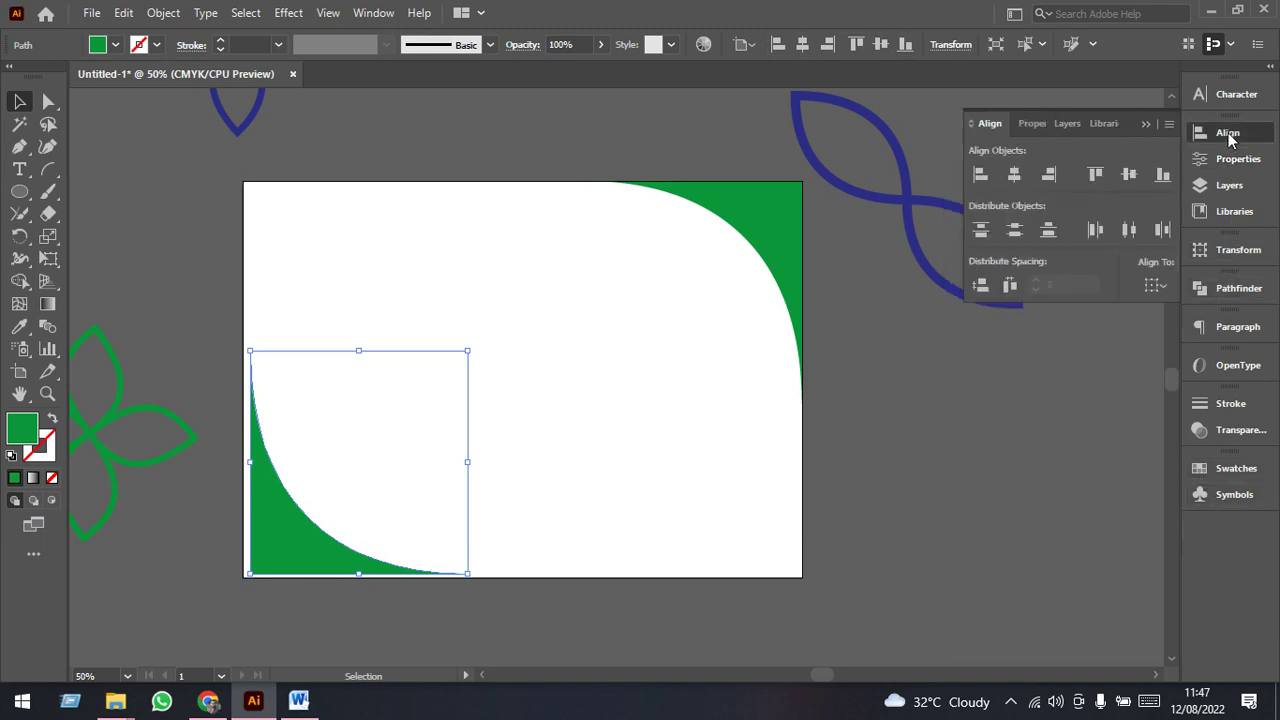
pyautogui.click(1160, 287)
pyautogui.click(1190, 348)
pyautogui.click(980, 174)
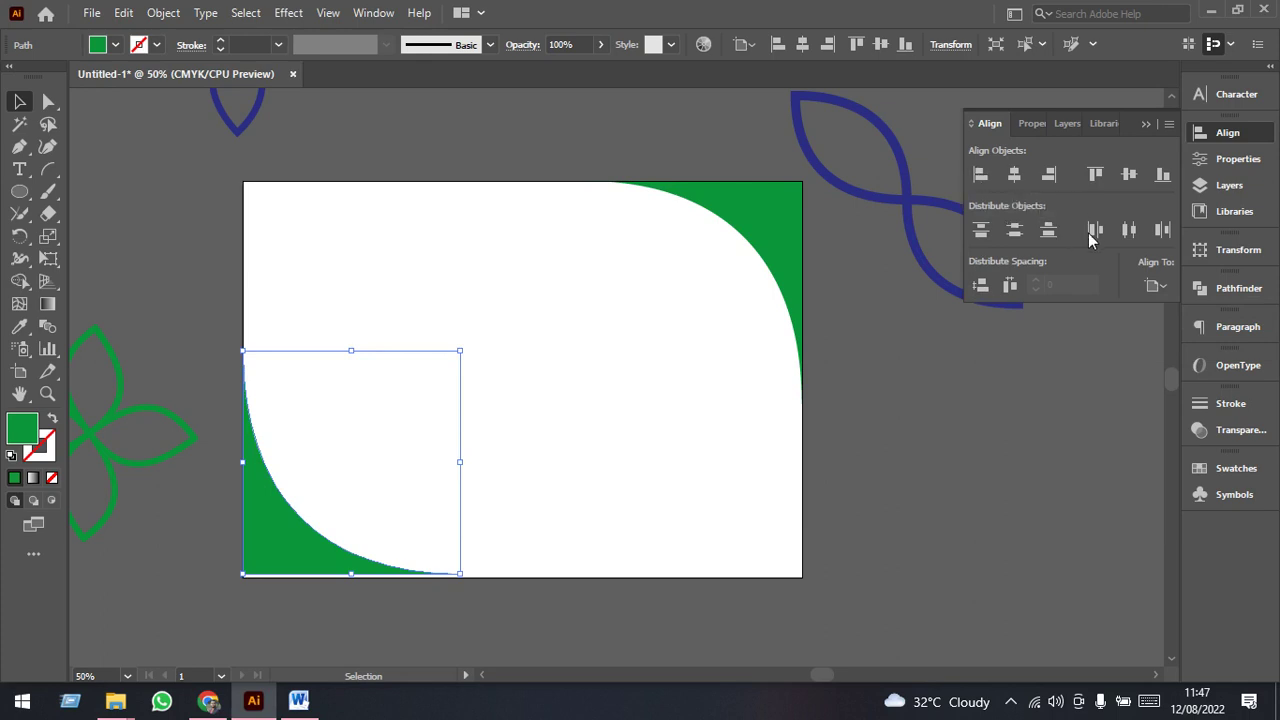
pyautogui.click(1162, 174)
pyautogui.click(624, 535)
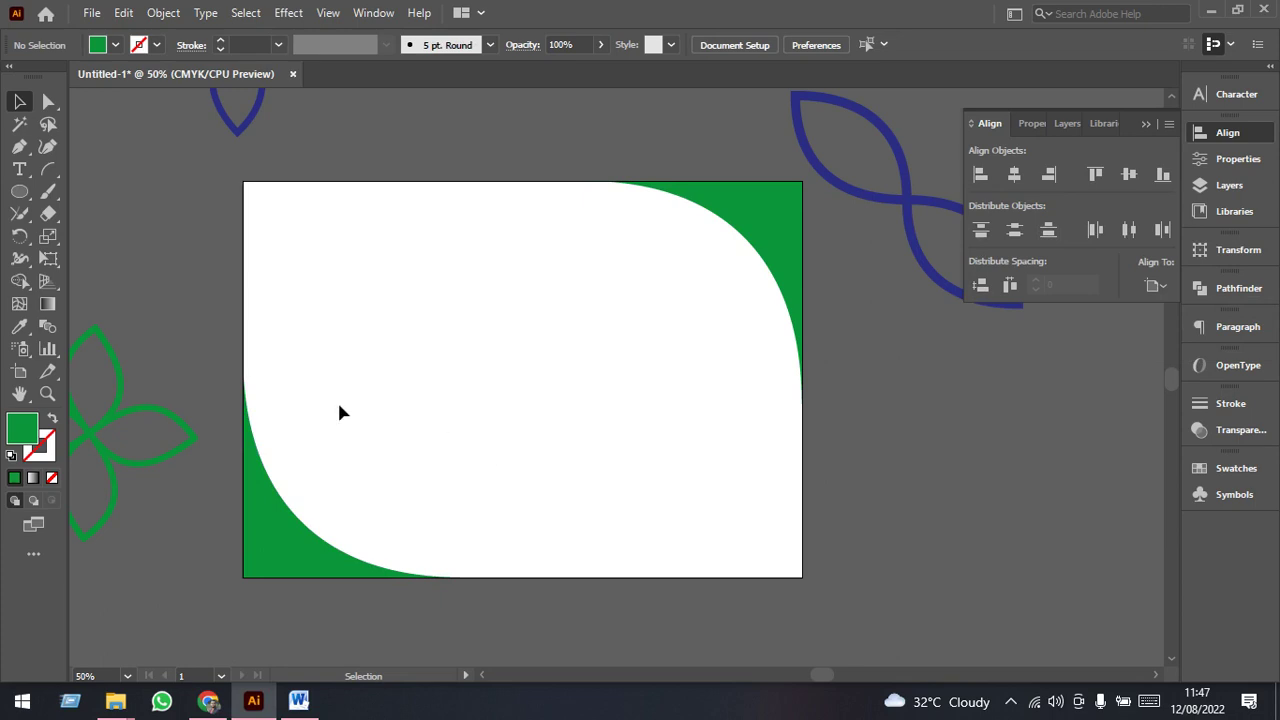
# - Bring the green eye artwork from beside the artboard onto its centre
pyautogui.scroll(-2, 403, 490)
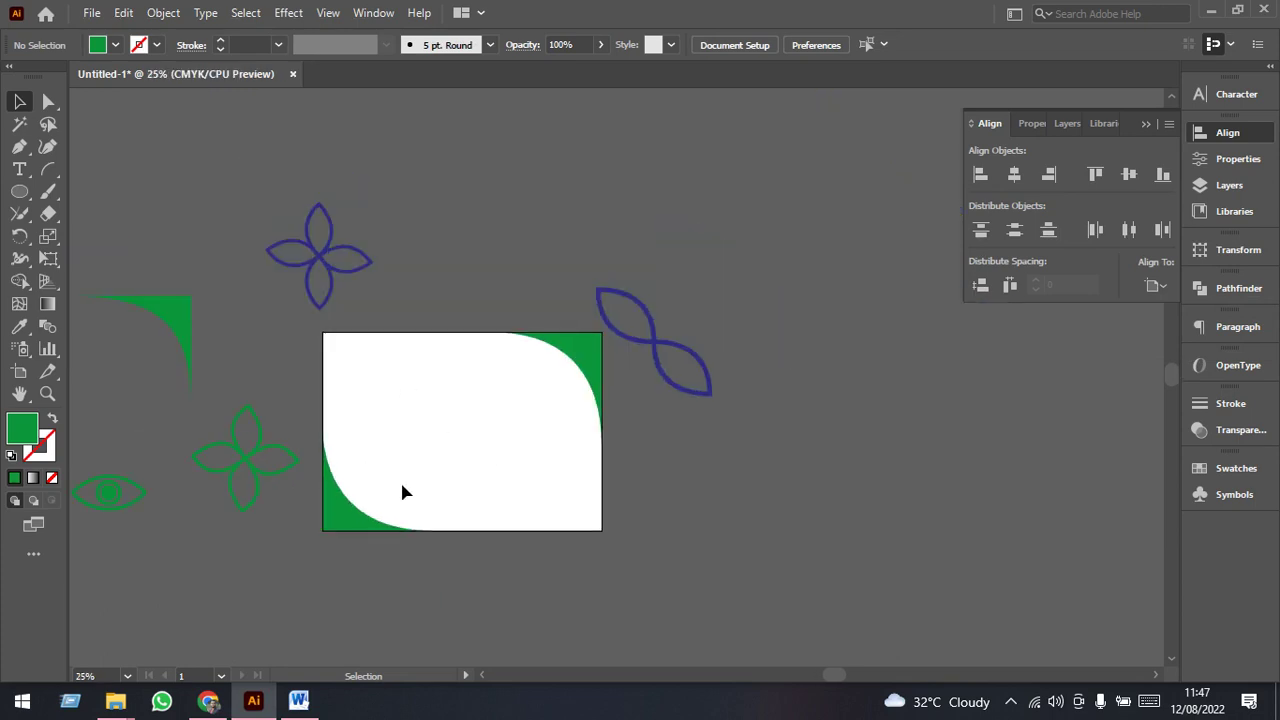
pyautogui.scroll(1, 382, 500)
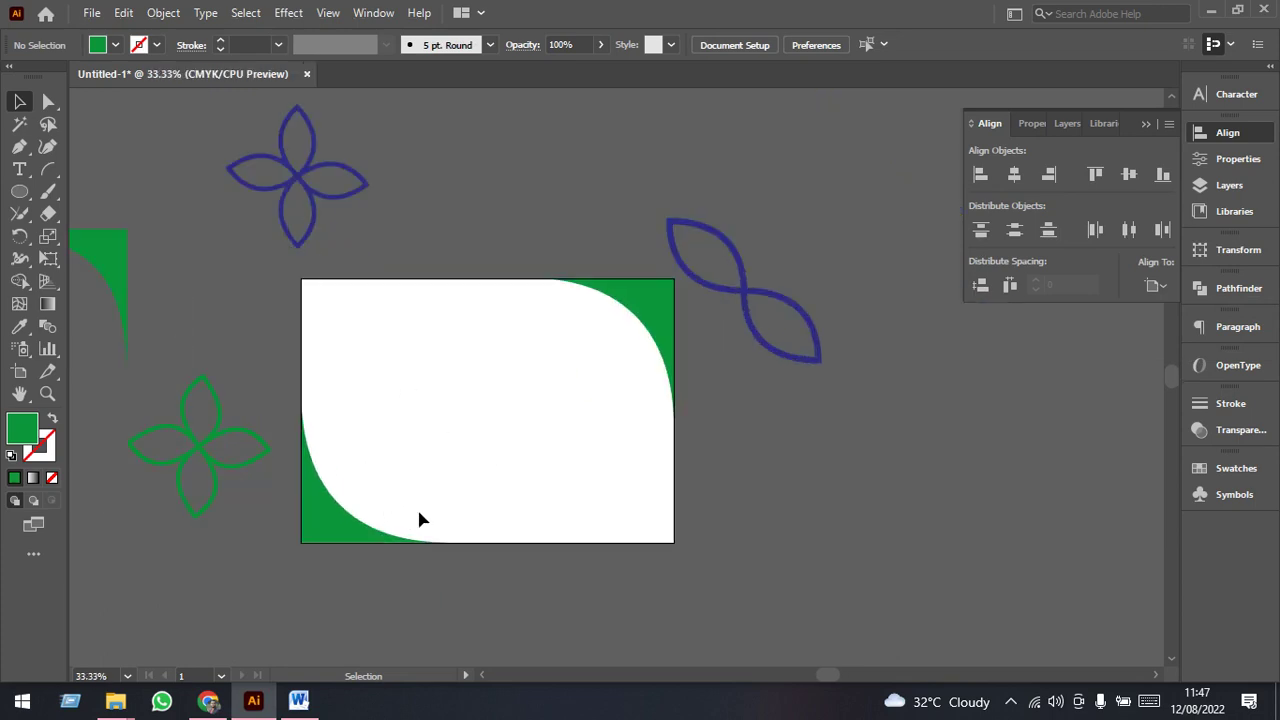
pyautogui.moveTo(394, 400); pyautogui.dragTo(686, 397)
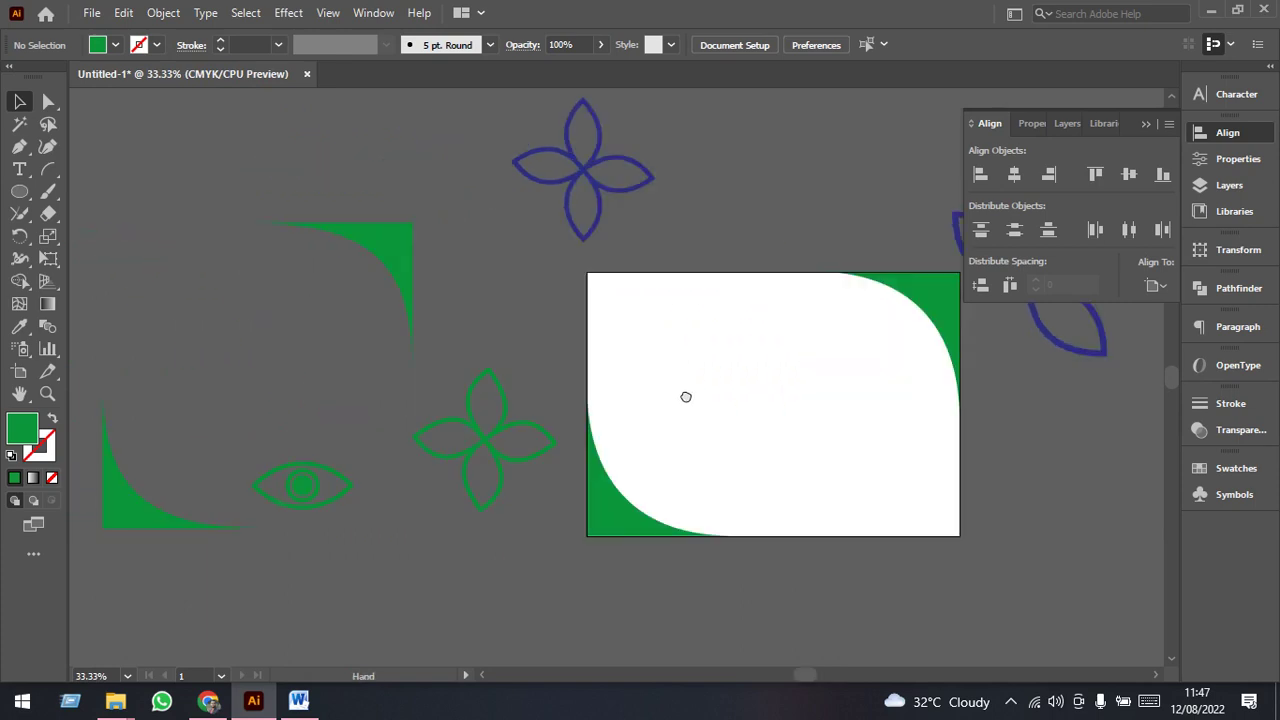
pyautogui.moveTo(245, 495); pyautogui.dragTo(336, 540)
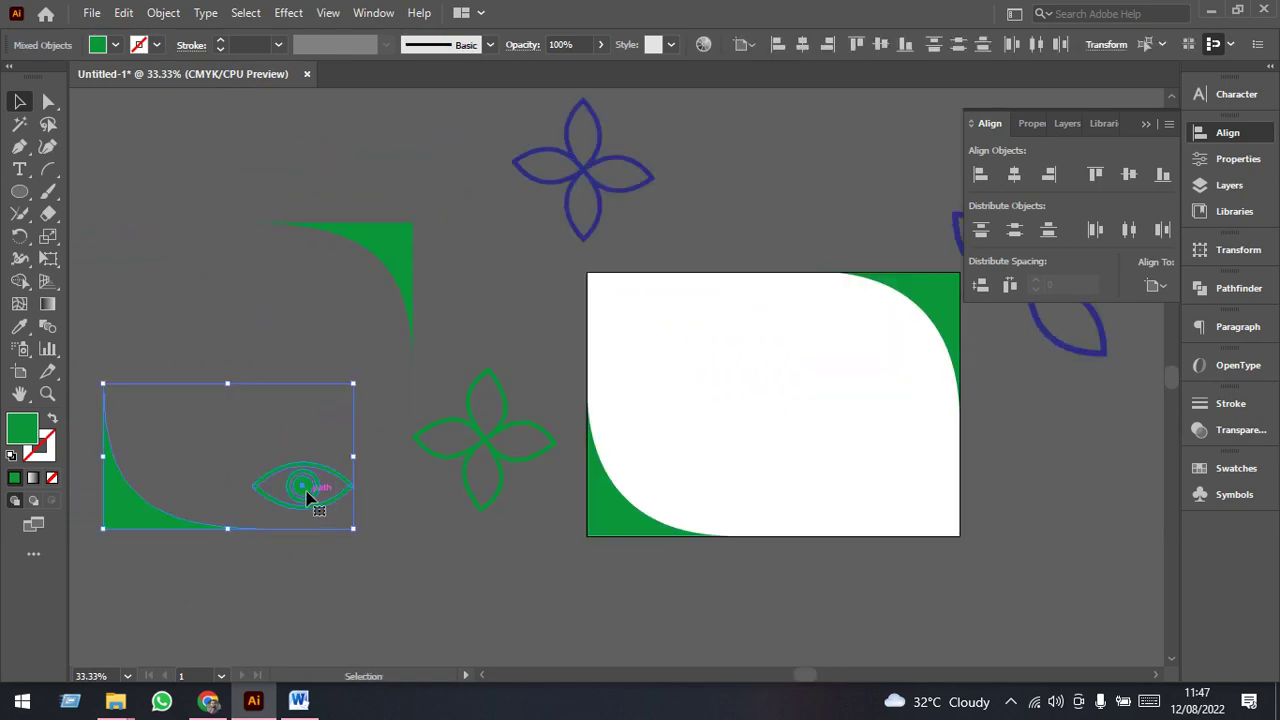
pyautogui.click(352, 547)
pyautogui.moveTo(310, 490); pyautogui.dragTo(781, 408)
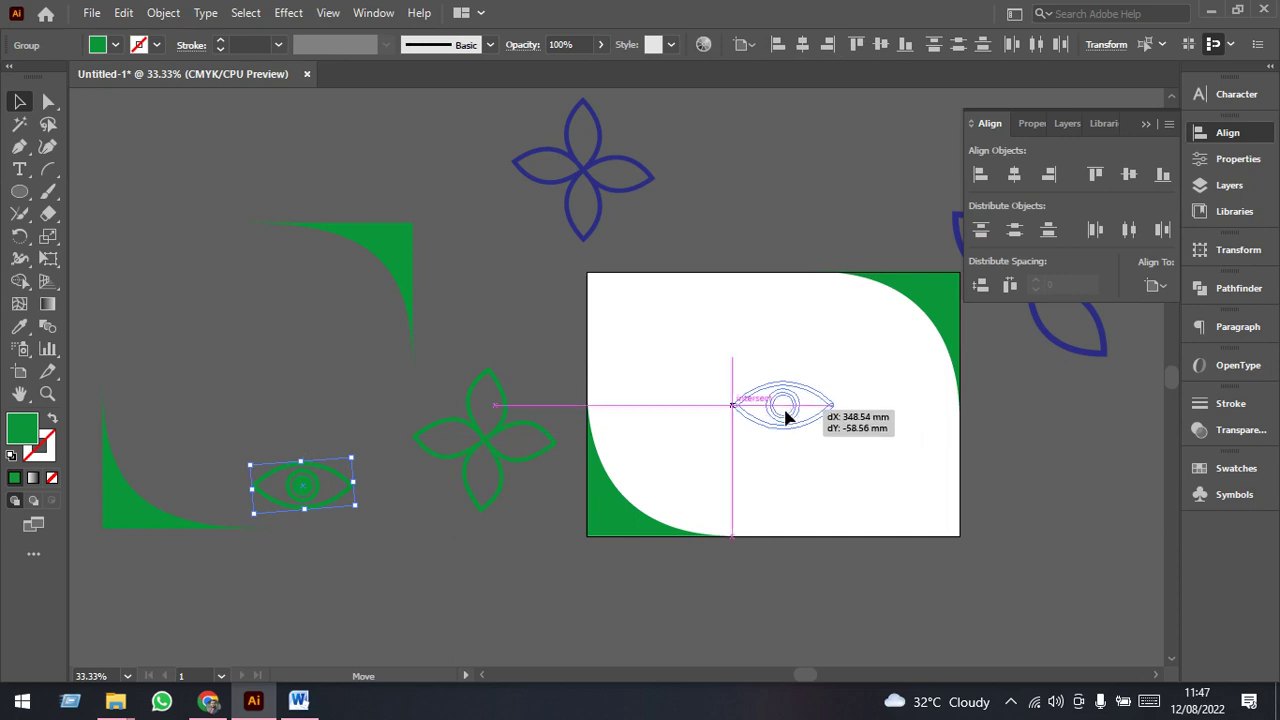
# - Move the whole eye group up against the artboard's top edge
pyautogui.hotkey('ctrl', '1')
pyautogui.click(832, 453)
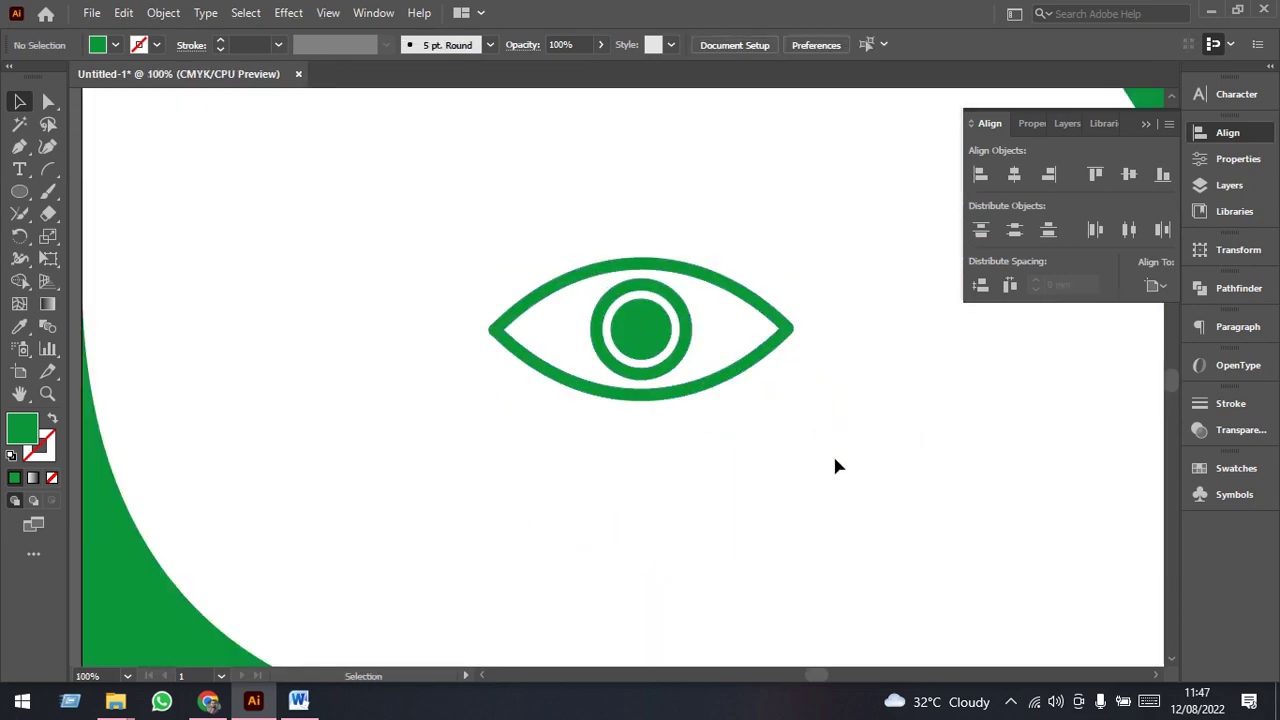
pyautogui.moveTo(832, 453); pyautogui.dragTo(724, 493)
pyautogui.moveTo(721, 539); pyautogui.dragTo(360, 305)
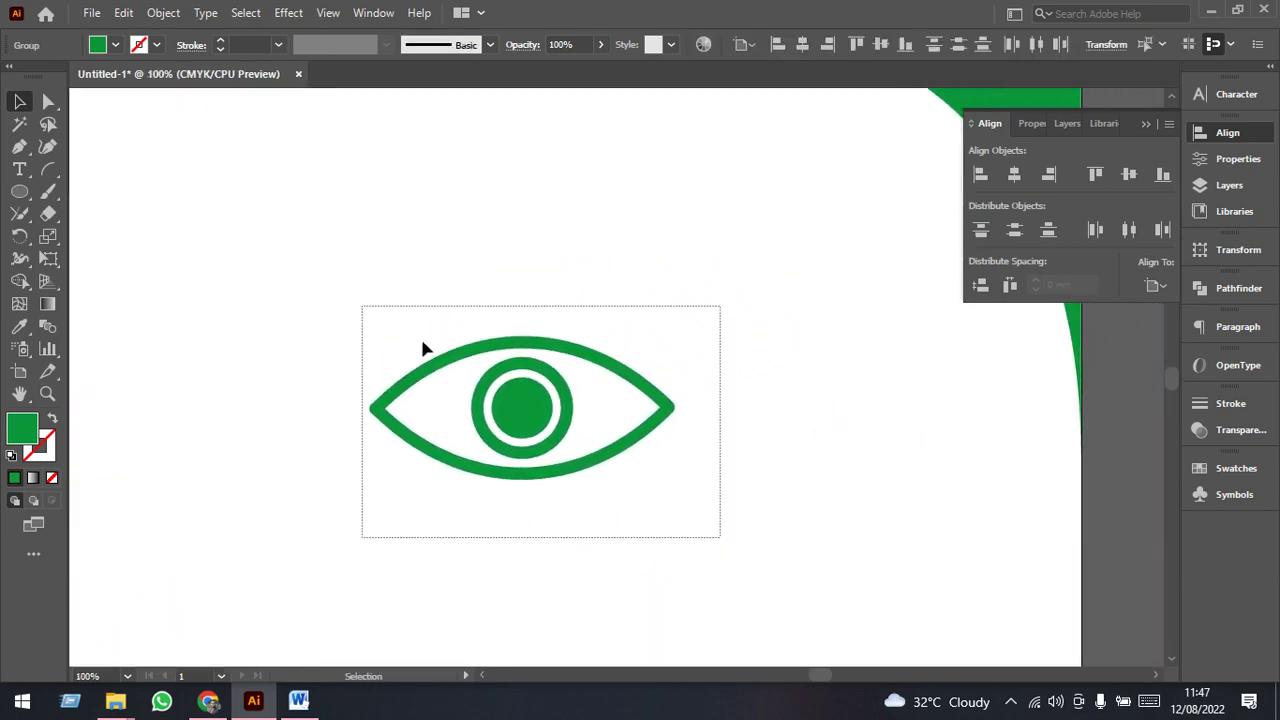
pyautogui.hotkey('ctrl', '-')
pyautogui.moveTo(546, 430); pyautogui.dragTo(487, 166)
pyautogui.scroll(1, 553, 451)
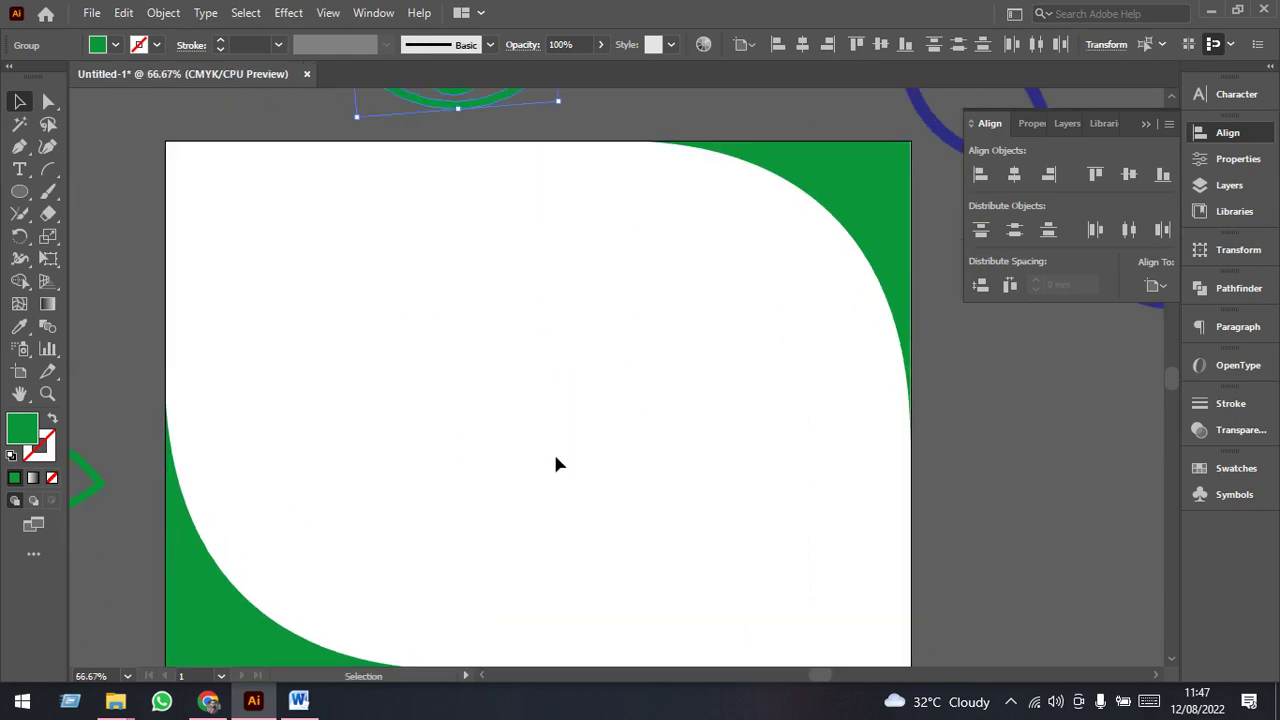
pyautogui.keyDown('alt'); pyautogui.click(48, 169); pyautogui.keyUp('alt')
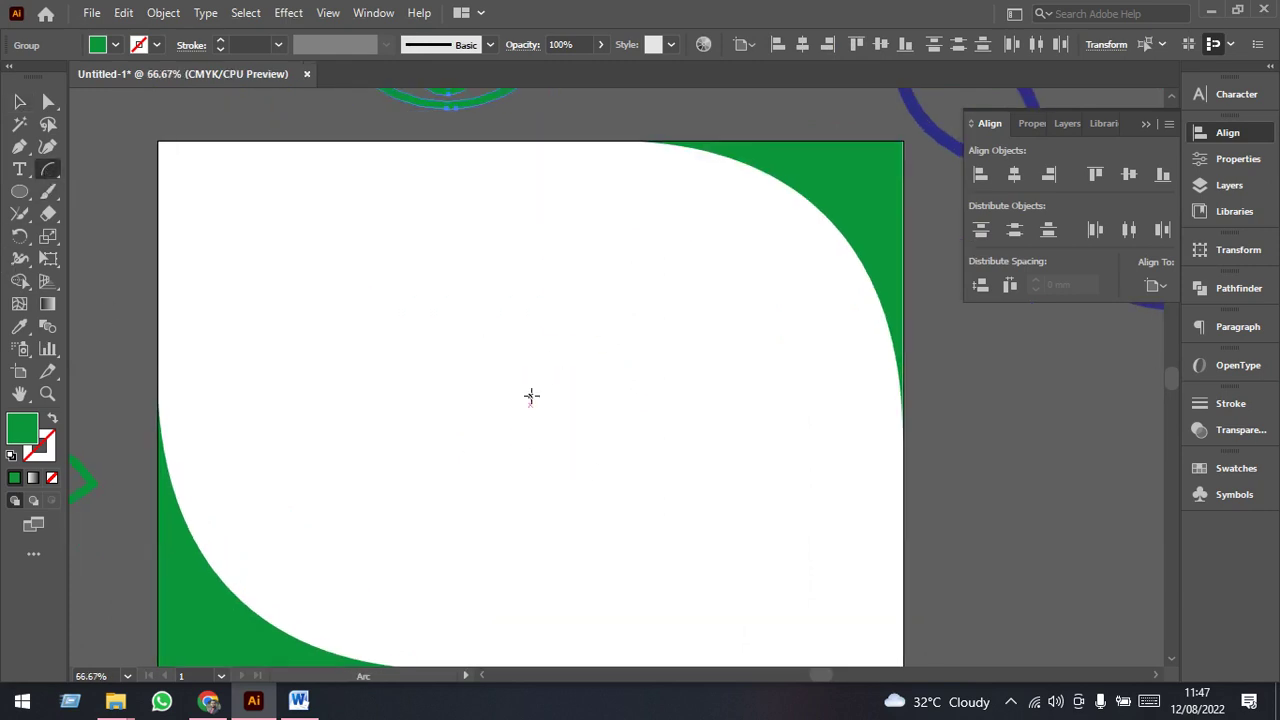
# - Discard the trial arc and set Fill to None with a blue 6 pt stroke
pyautogui.moveTo(440, 529); pyautogui.dragTo(542, 318)
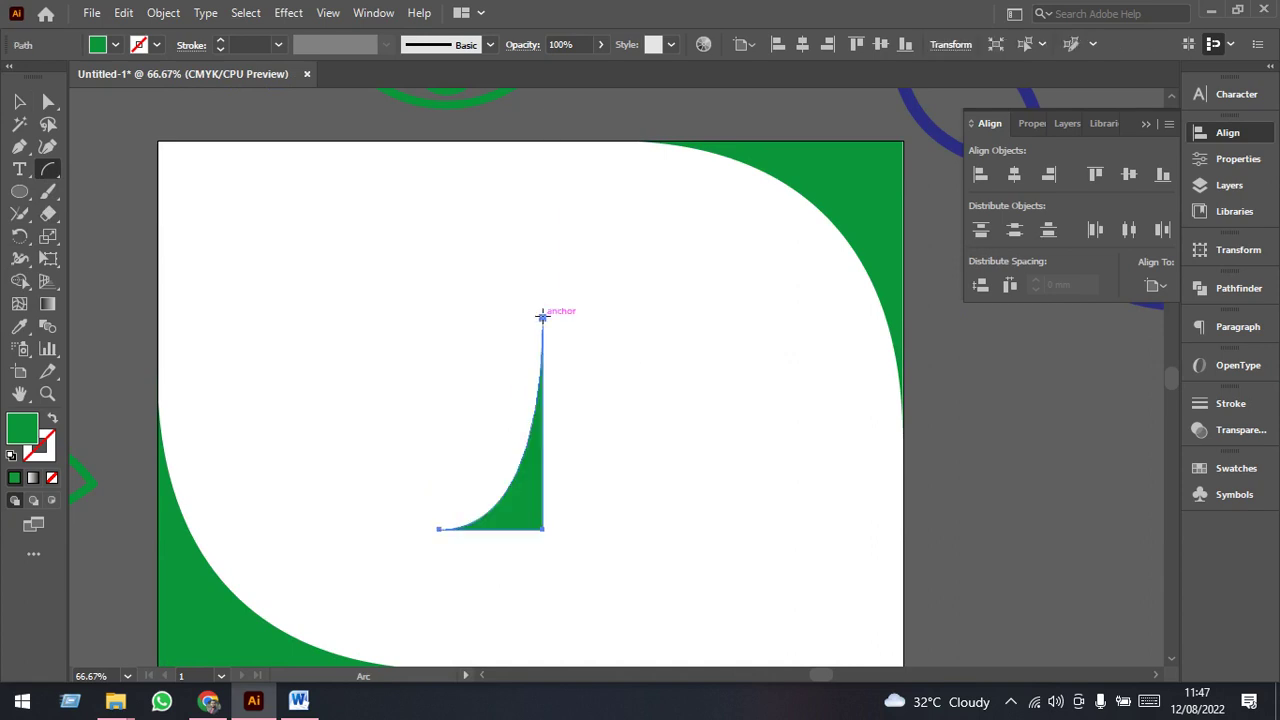
pyautogui.press('Delete')
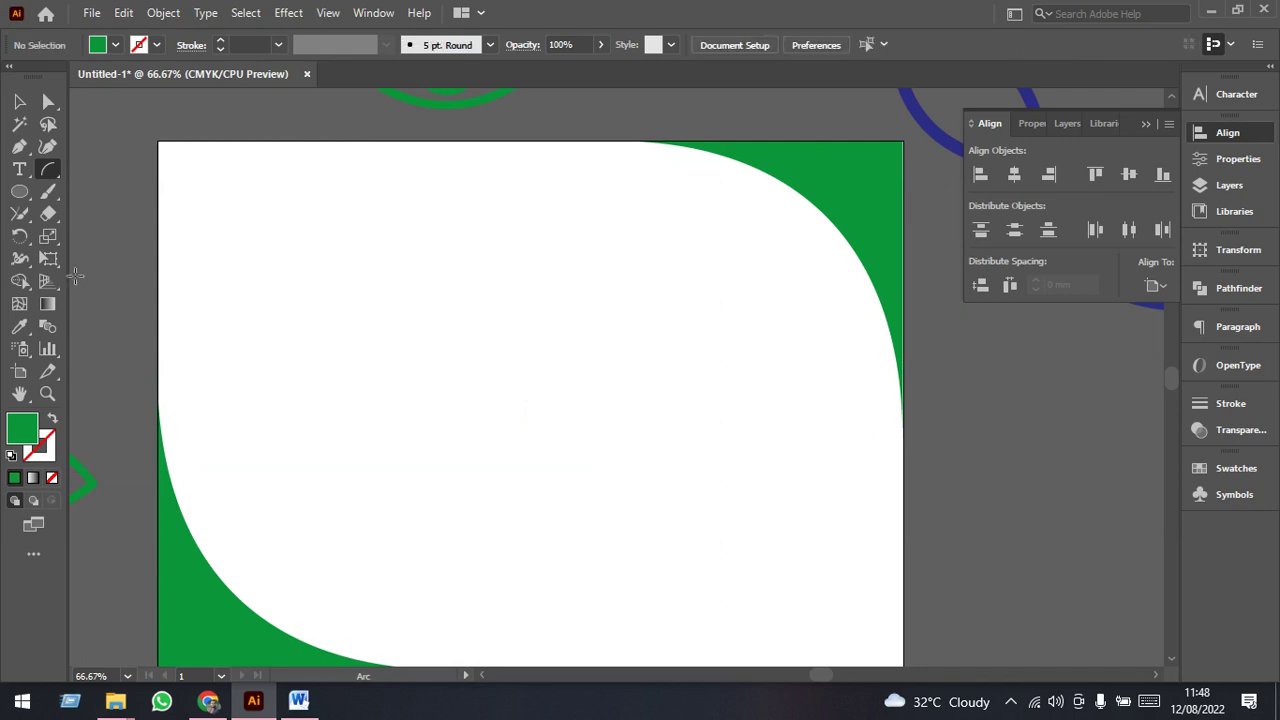
pyautogui.click(115, 44)
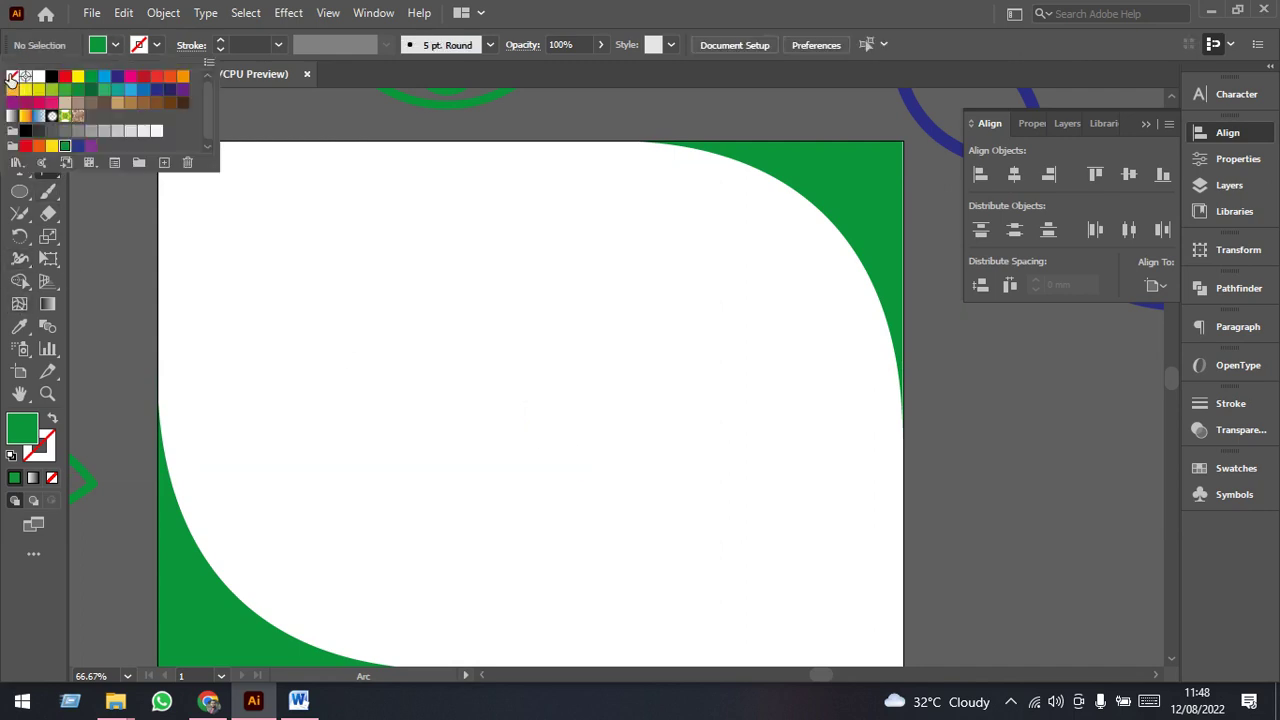
pyautogui.click(12, 76)
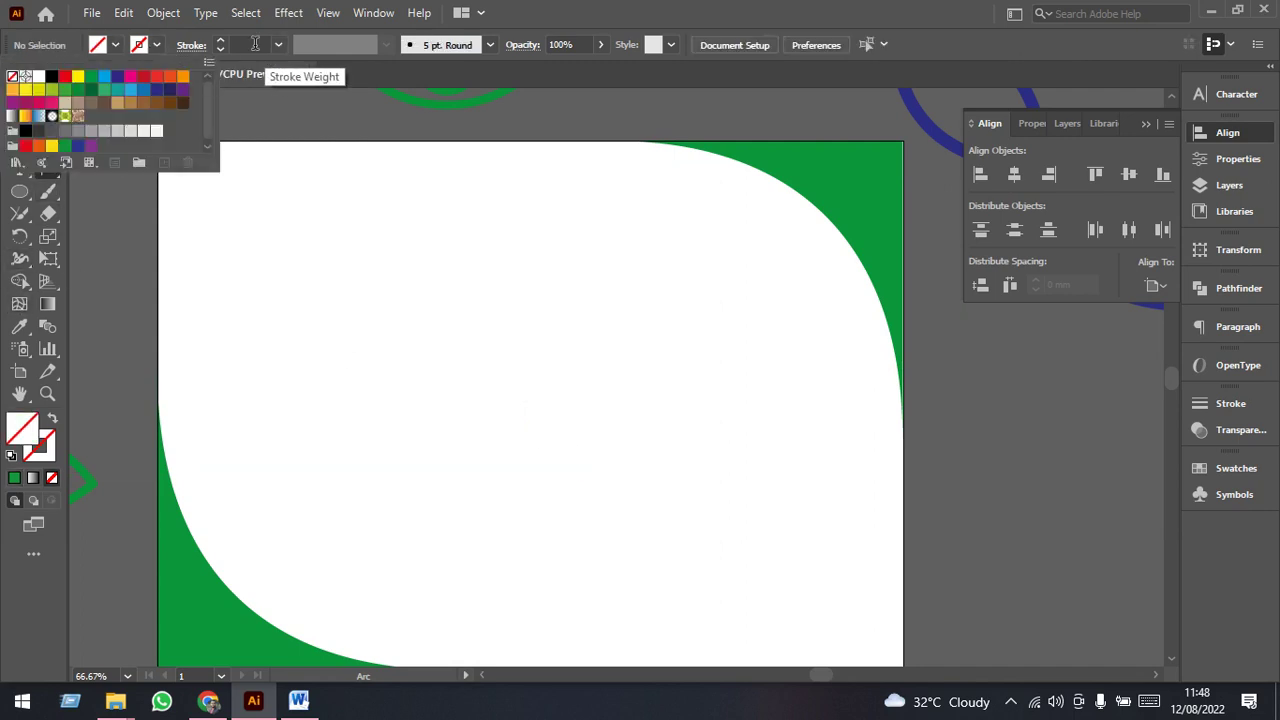
pyautogui.hotkey('ctrl', 'z')
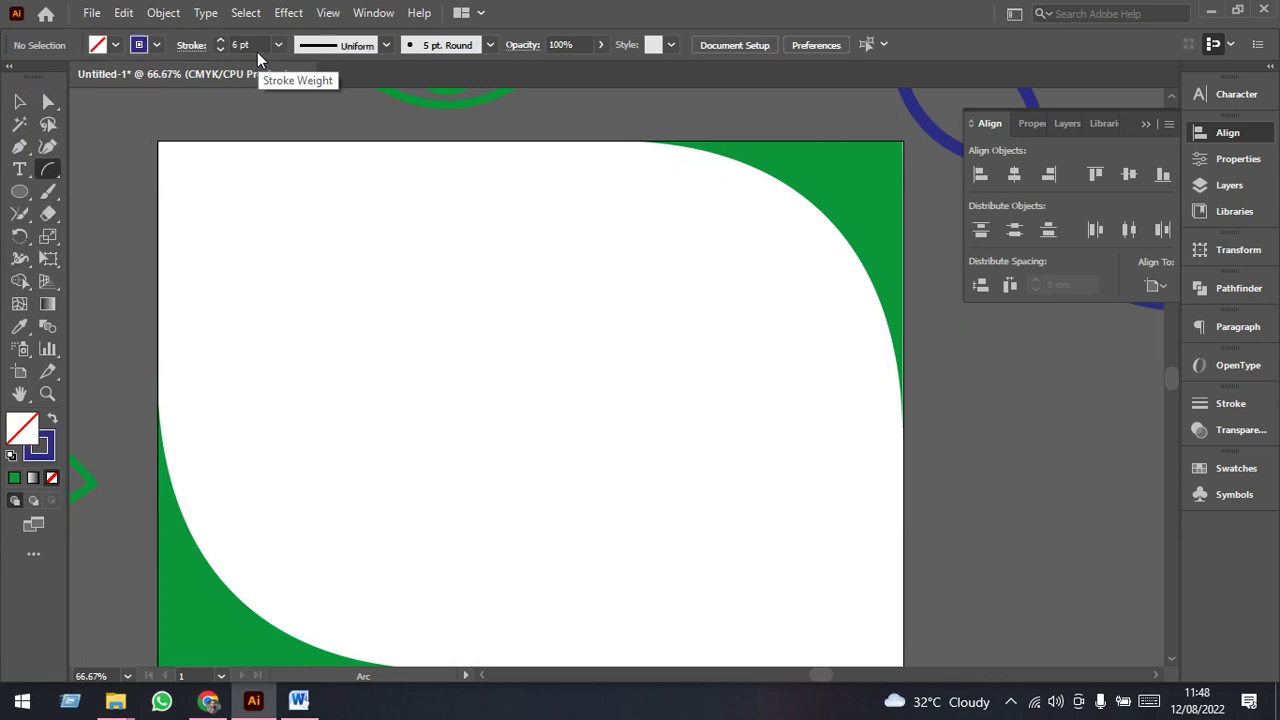
# - Draw an open arc near the artboard's middle, fine-tuning its curvature with arrow keys
pyautogui.moveTo(487, 530); pyautogui.dragTo(420, 293)
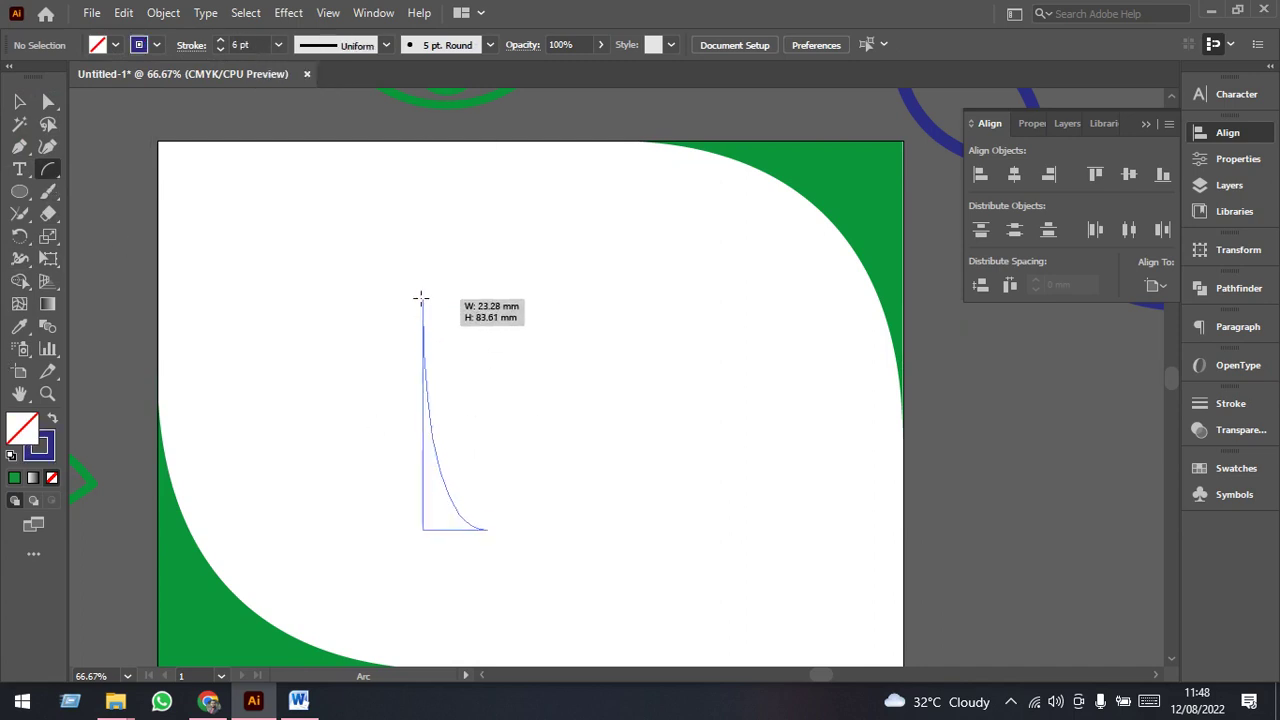
pyautogui.press('c')
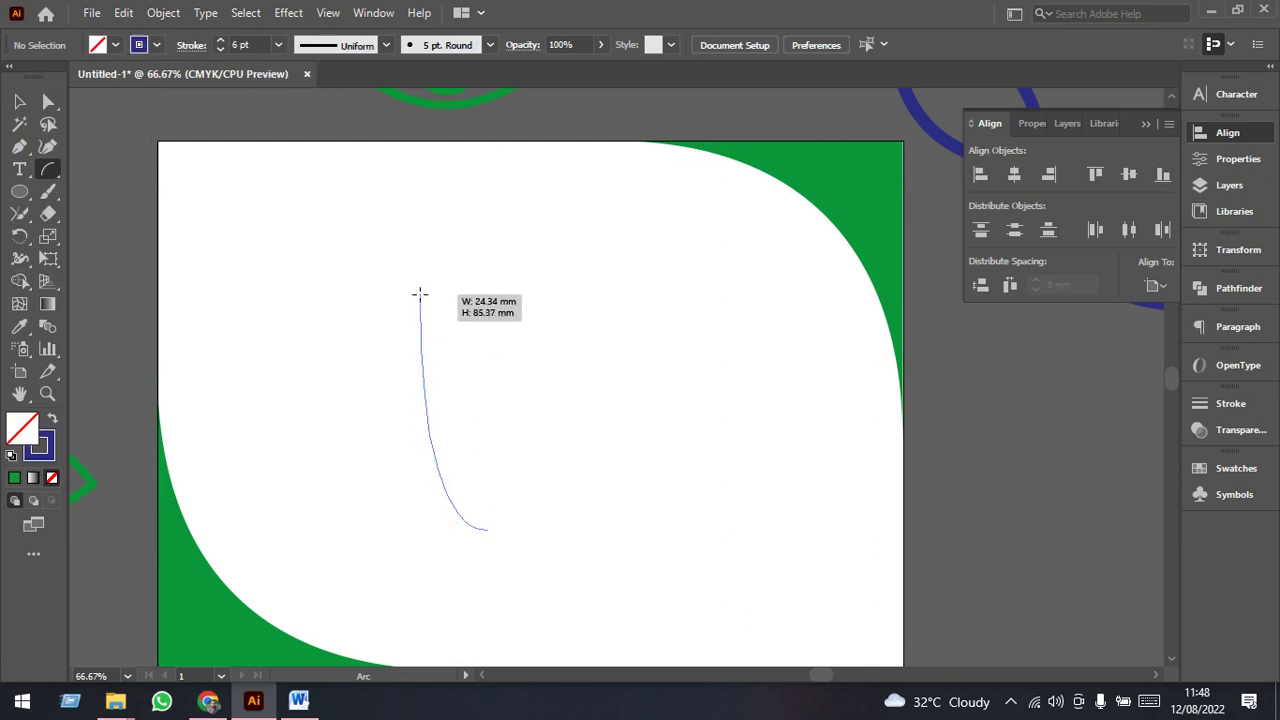
pyautogui.moveTo(420, 293)
pyautogui.mouseDown()
pyautogui.moveTo(390, 378)
pyautogui.moveTo(400, 357)
pyautogui.mouseUp()
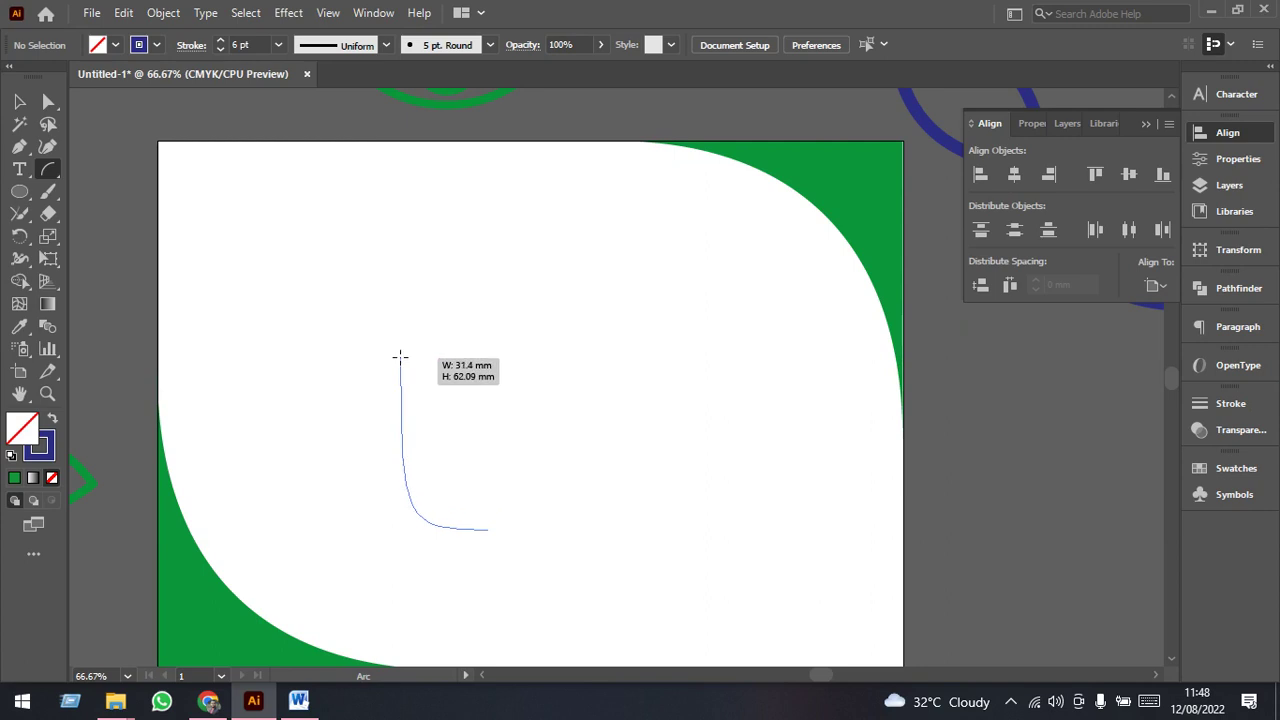
pyautogui.press('Up')
pyautogui.press('Up')
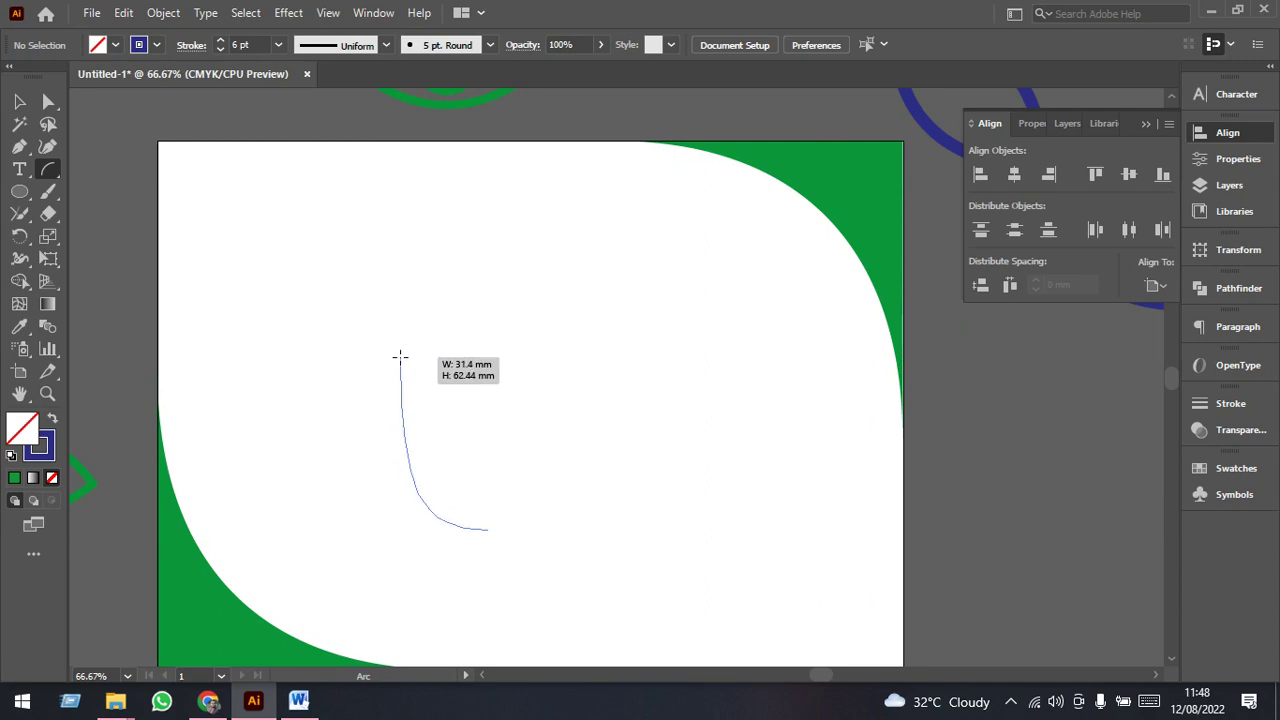
pyautogui.press('Up')
pyautogui.moveTo(400, 357); pyautogui.dragTo(577, 404)
pyautogui.press('Down')
pyautogui.press('Down')
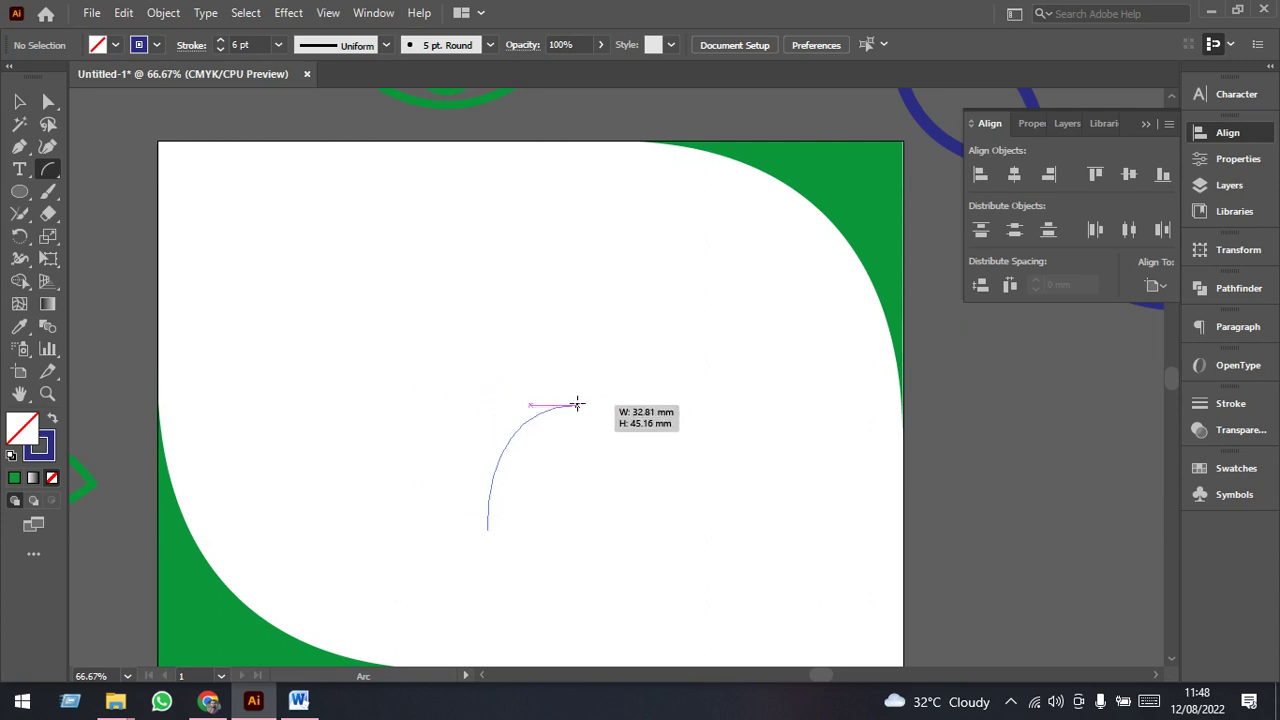
pyautogui.press('Down')
pyautogui.press('Up')
pyautogui.press('Up')
pyautogui.press('Up')
pyautogui.press('Up')
pyautogui.moveTo(575, 403); pyautogui.dragTo(574, 403)
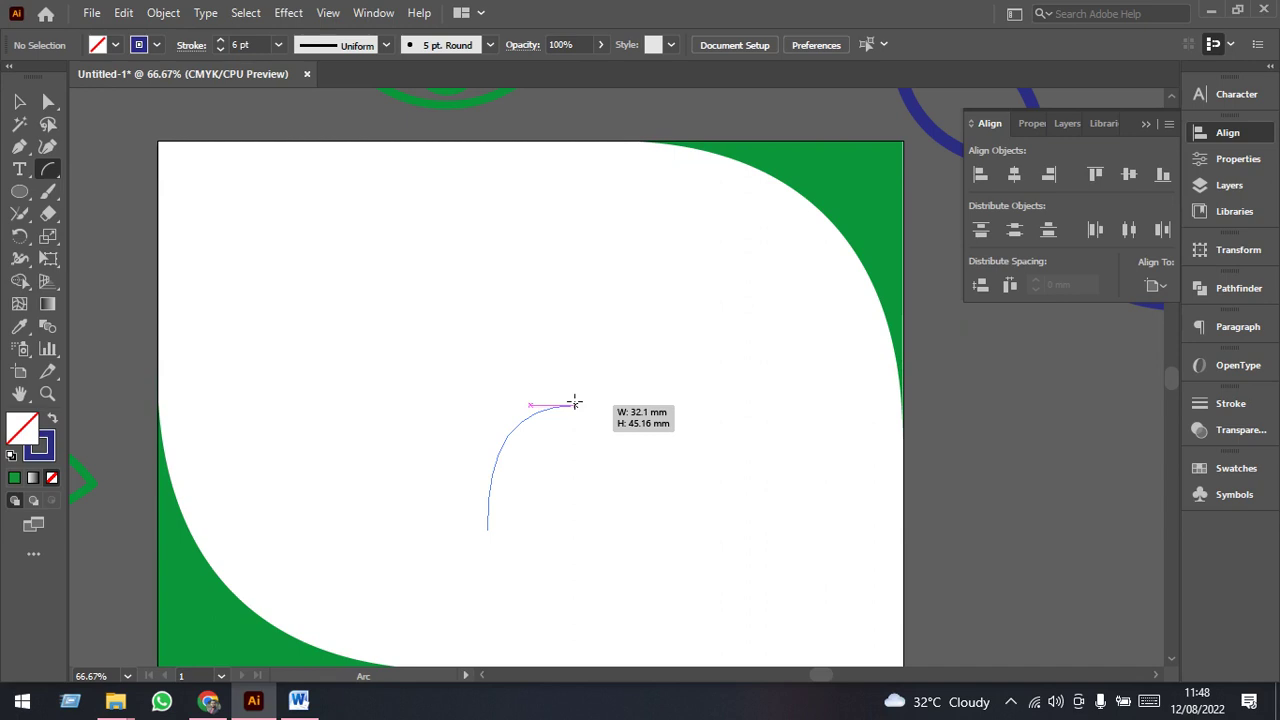
pyautogui.moveTo(575, 403); pyautogui.dragTo(575, 401)
# - Rotate the blue arc clockwise and move it upward
pyautogui.click(19, 101)
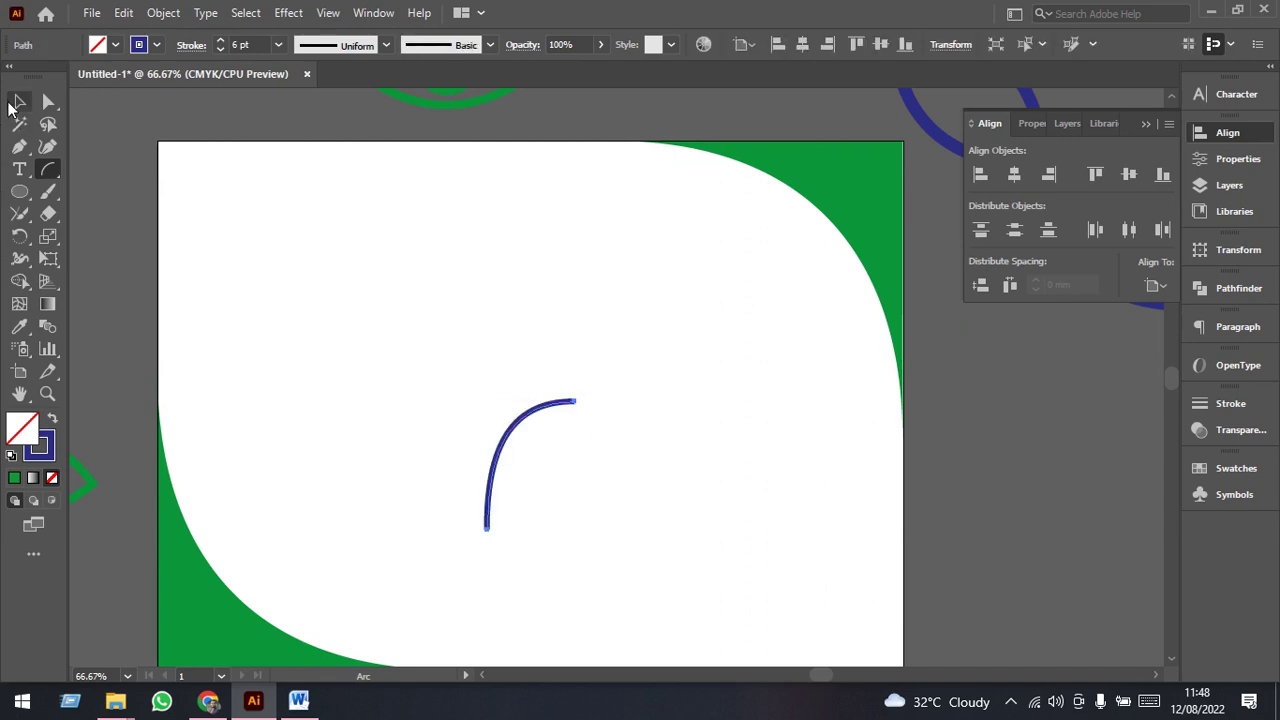
pyautogui.moveTo(583, 399); pyautogui.dragTo(631, 497)
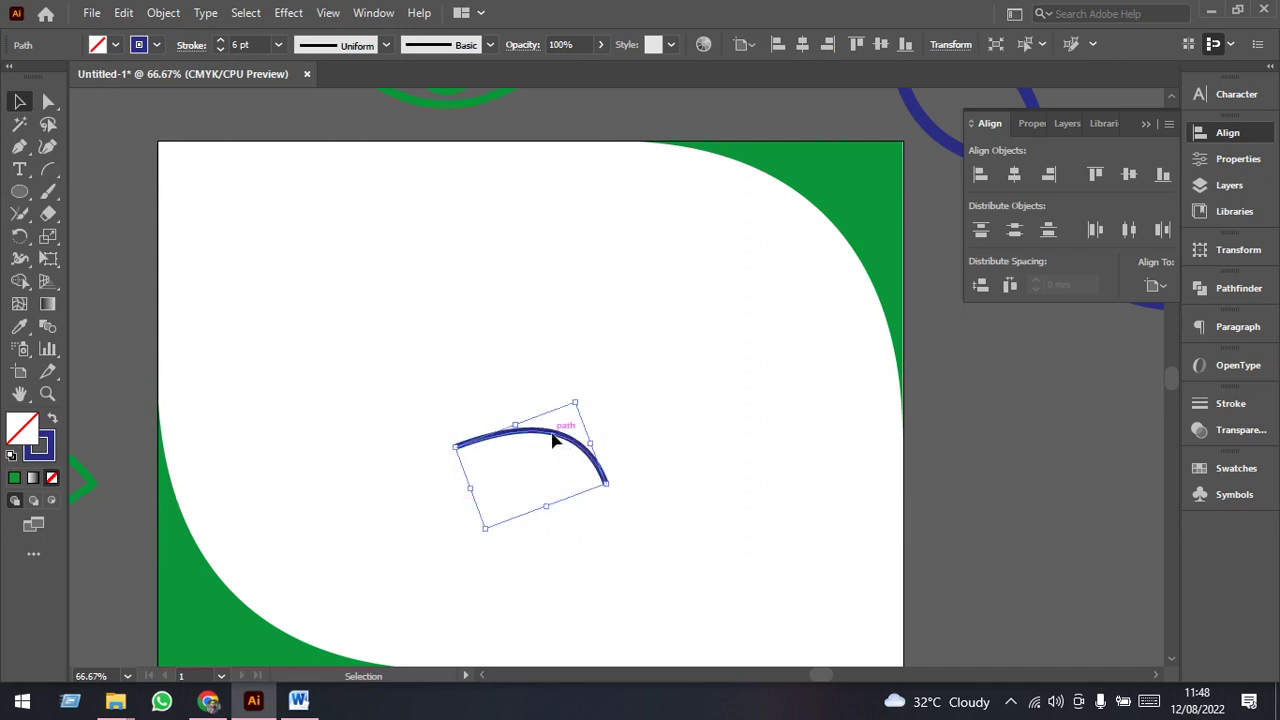
pyautogui.moveTo(556, 439); pyautogui.dragTo(560, 372)
pyautogui.rightClick(560, 372)
pyautogui.click(538, 368)
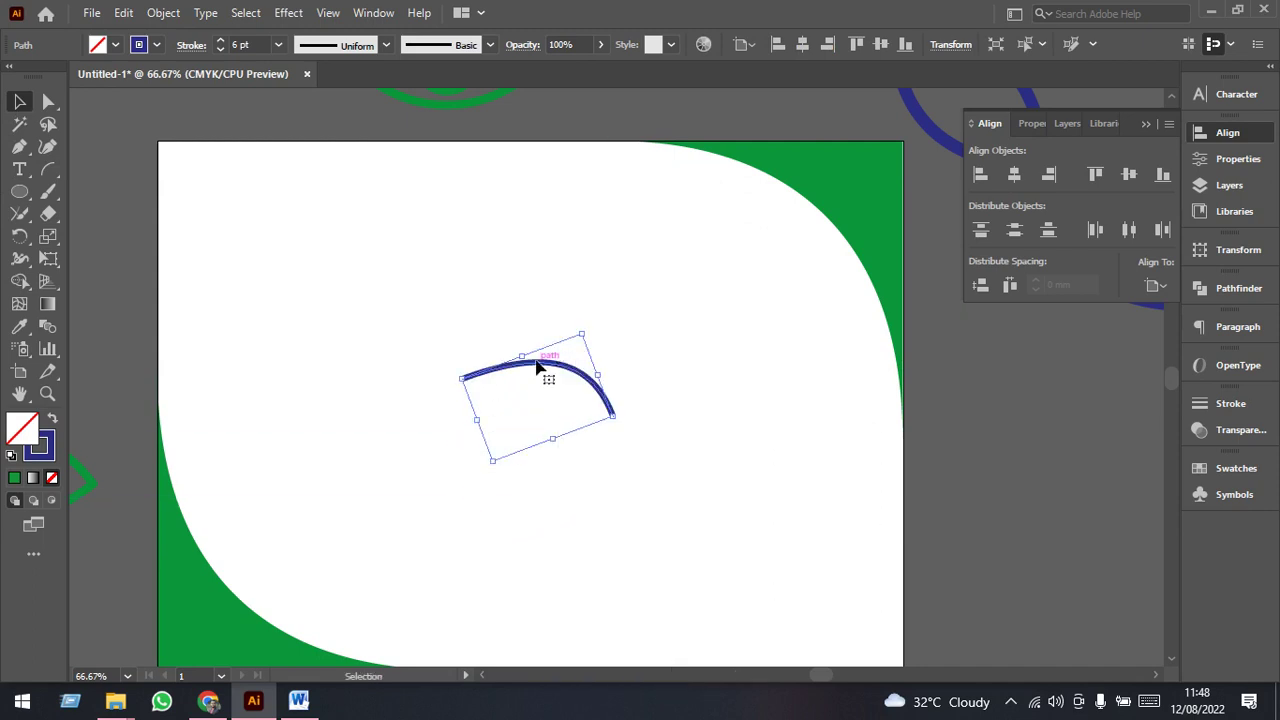
pyautogui.keyDown('shift'); pyautogui.click(538, 368); pyautogui.keyUp('shift')
pyautogui.keyDown('shift'); pyautogui.click(538, 368); pyautogui.keyUp('shift')
# - Flip the arc vertically and horizontally, lining its end up with the other curve
pyautogui.click(1236, 160)
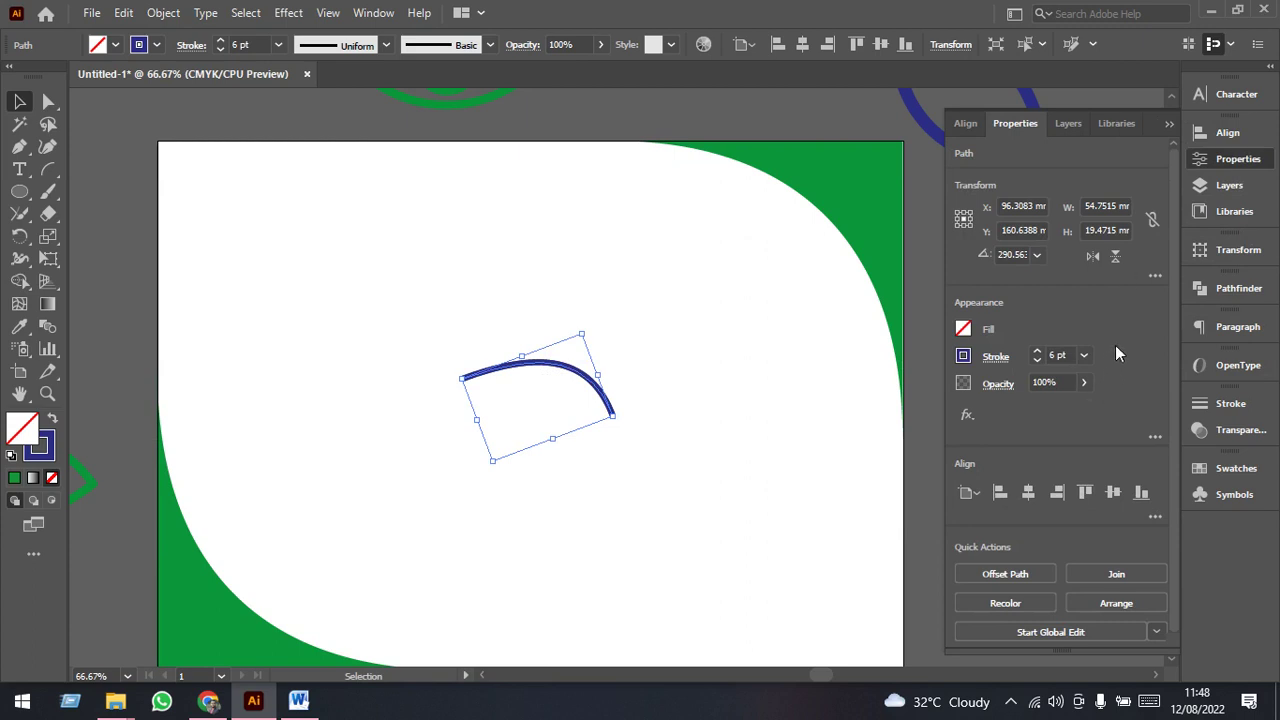
pyautogui.click(1113, 262)
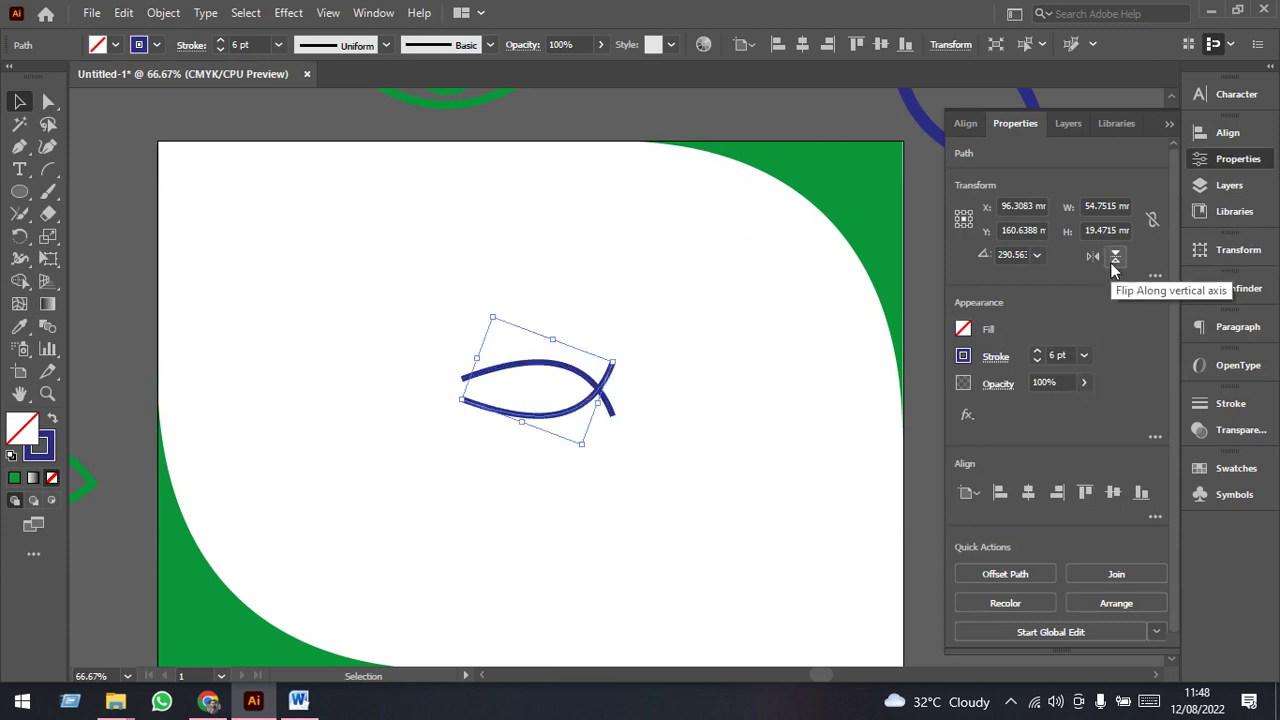
pyautogui.click(1092, 256)
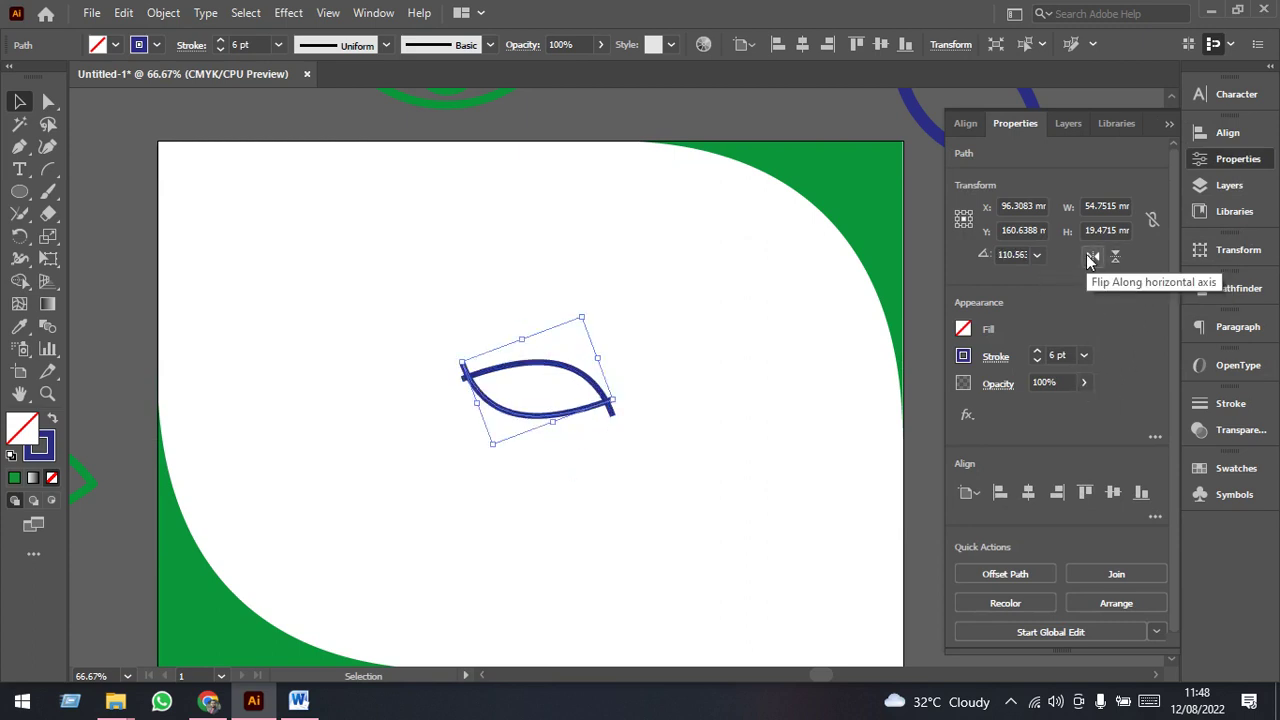
pyautogui.scroll(2, 580, 466)
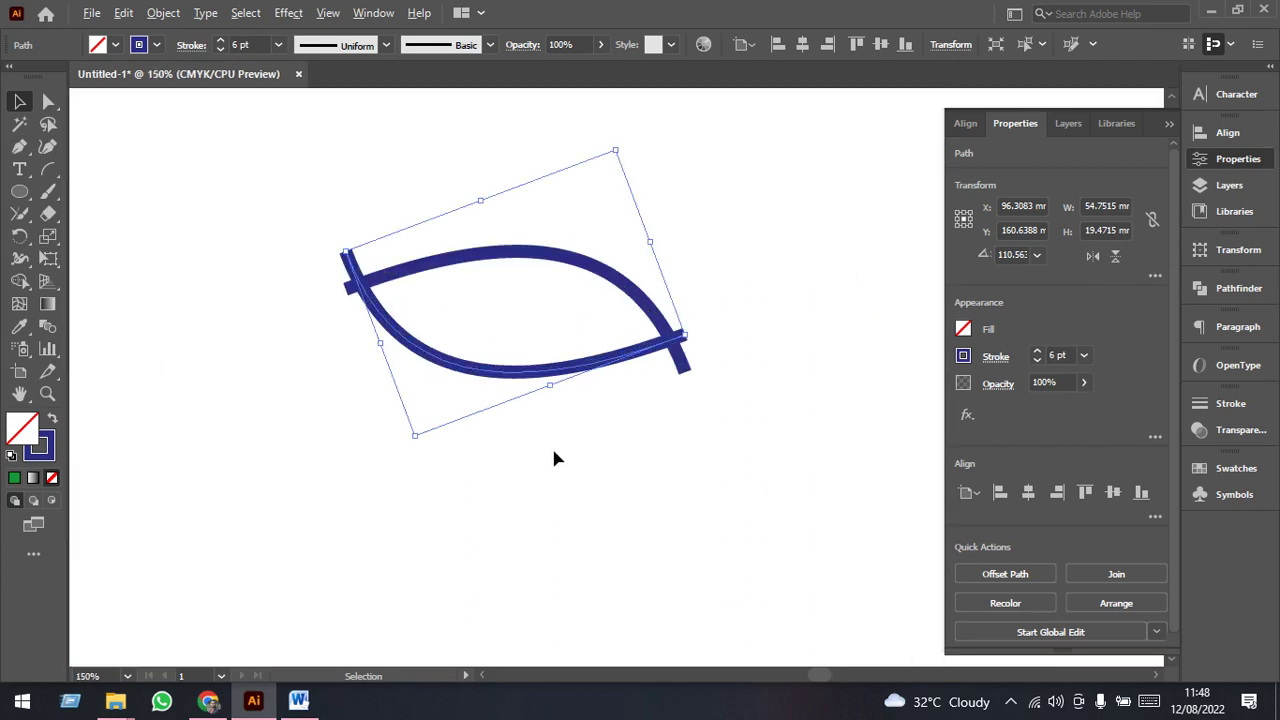
pyautogui.moveTo(570, 383); pyautogui.dragTo(558, 403)
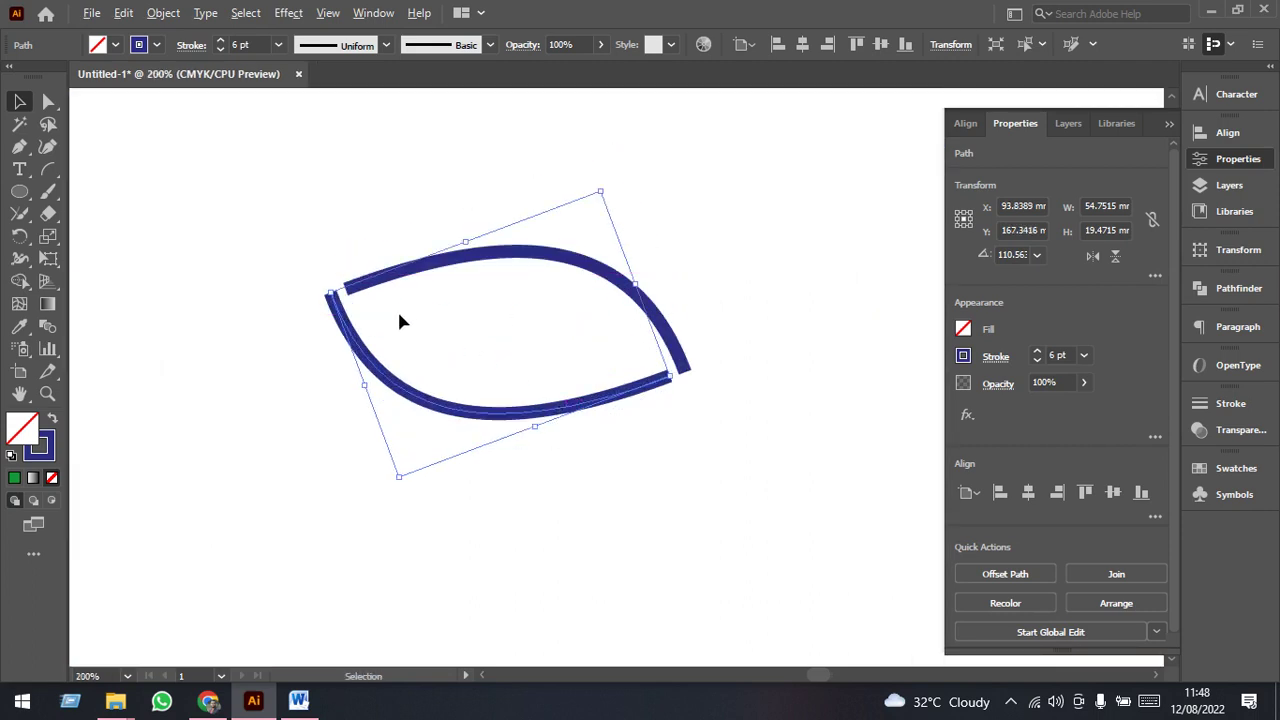
pyautogui.scroll(1, 400, 320)
pyautogui.moveTo(345, 370); pyautogui.dragTo(366, 363)
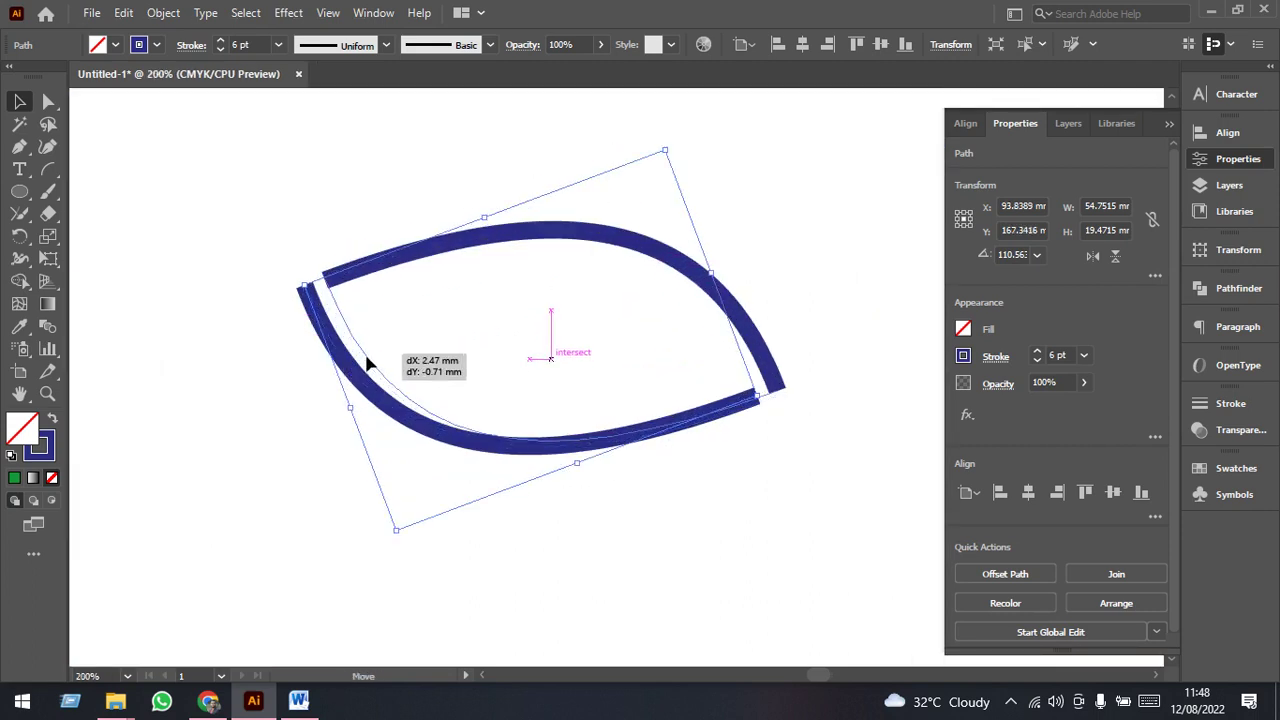
# - Join both curves at the left and right tips into a closed leaf outline
pyautogui.moveTo(763, 488); pyautogui.dragTo(580, 209)
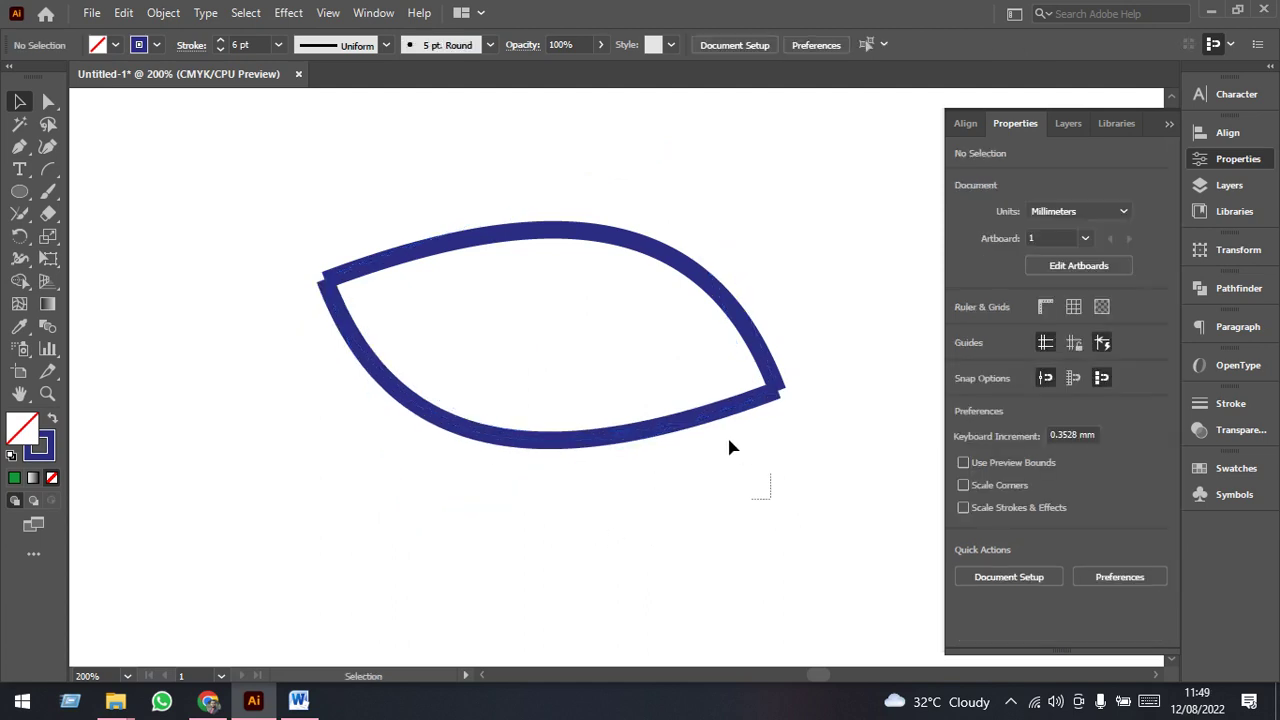
pyautogui.click(19, 213)
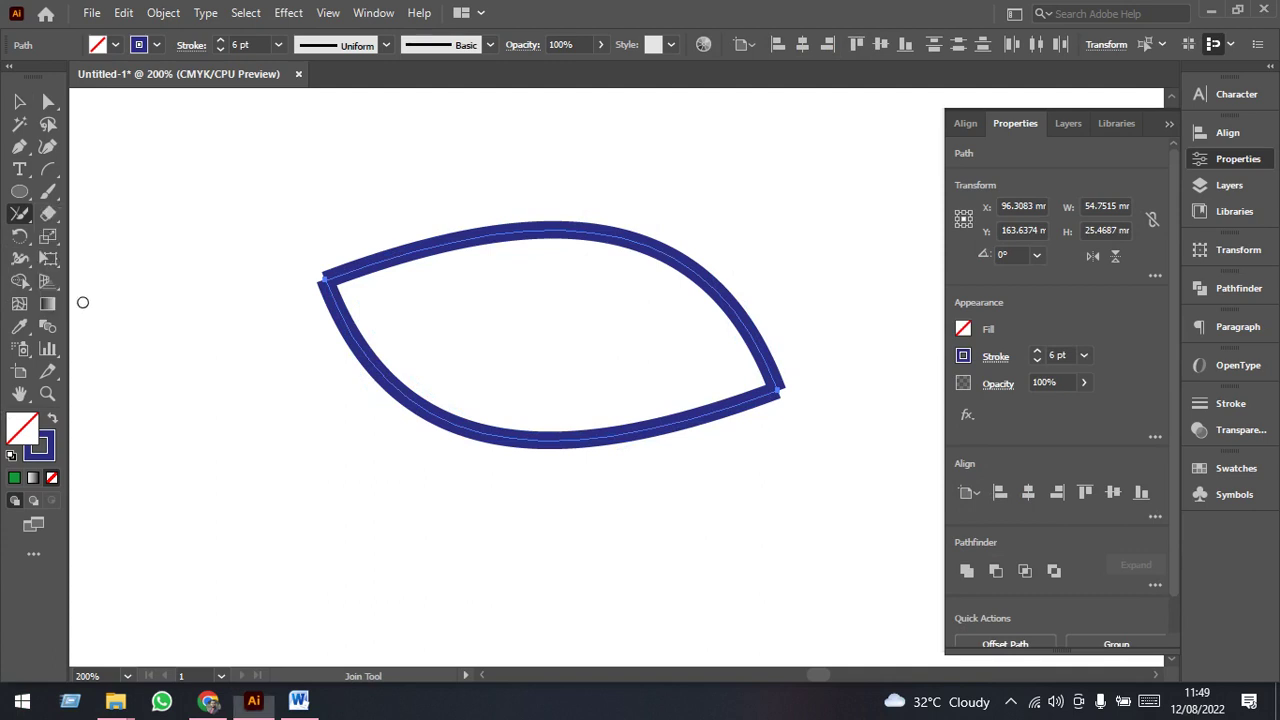
pyautogui.moveTo(366, 323); pyautogui.dragTo(304, 240)
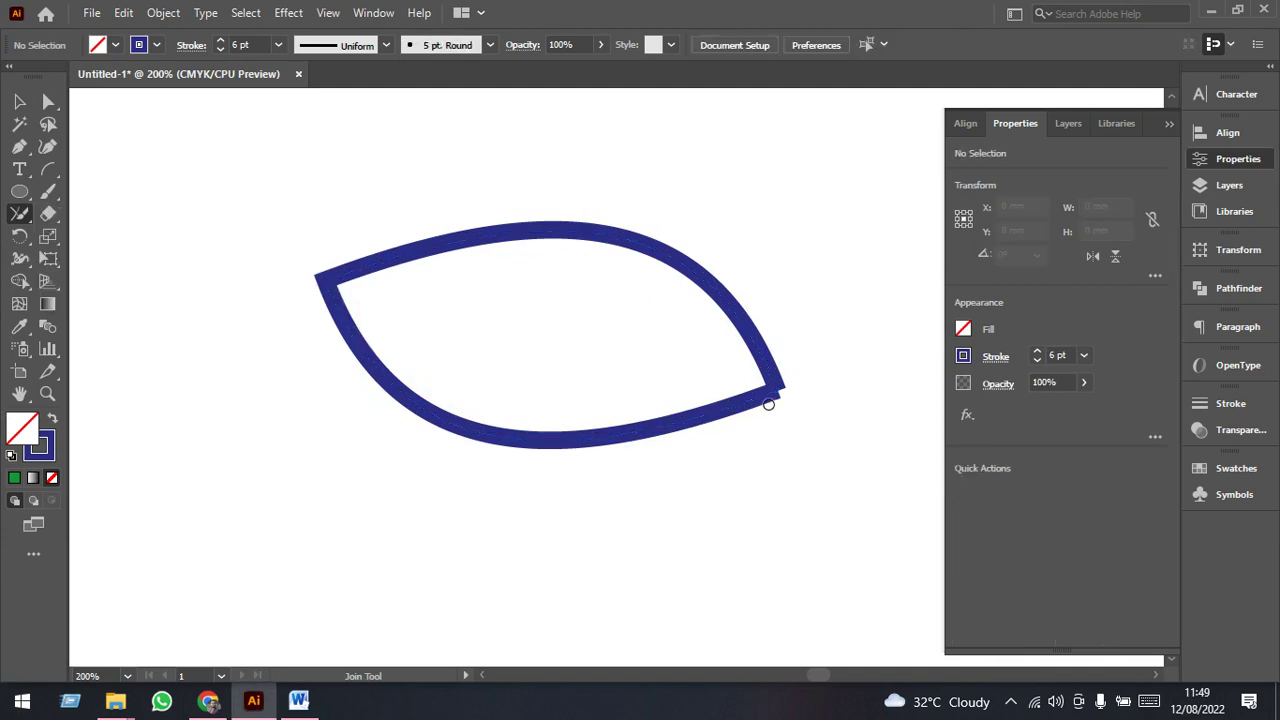
pyautogui.moveTo(818, 342); pyautogui.dragTo(705, 446)
pyautogui.click(19, 101)
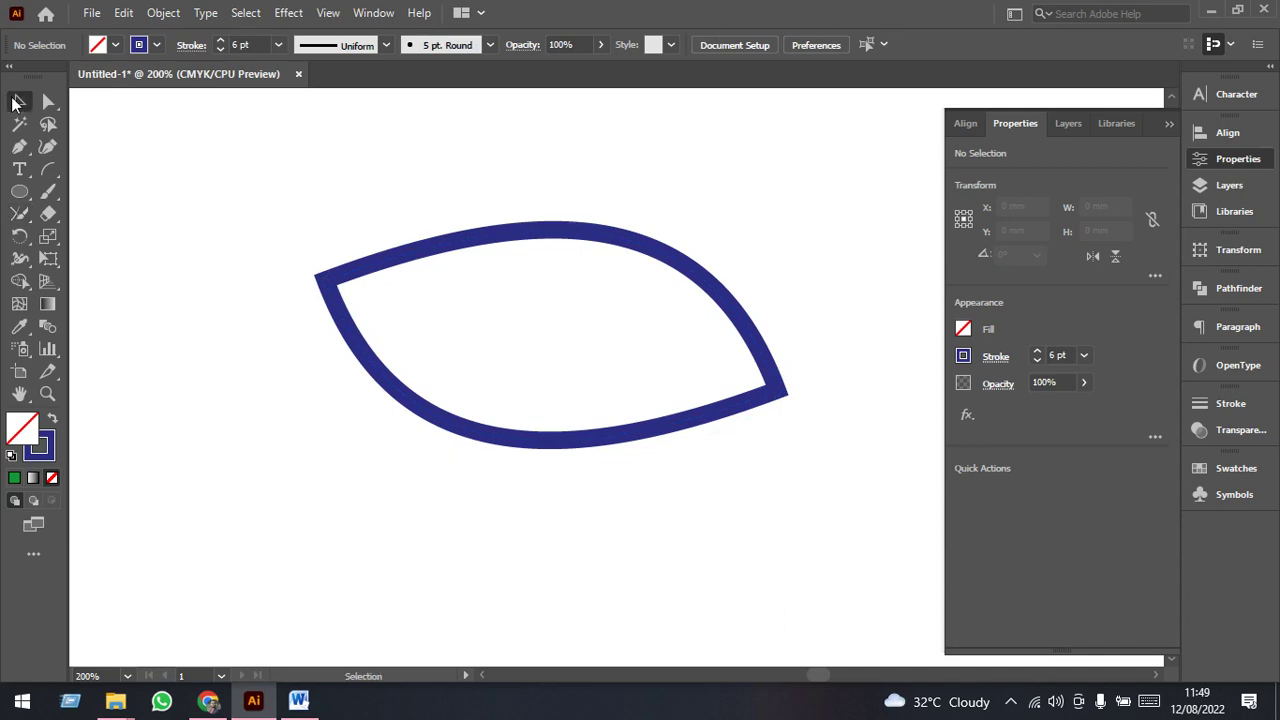
pyautogui.moveTo(826, 460)
pyautogui.mouseDown()
pyautogui.moveTo(771, 367)
pyautogui.moveTo(793, 383)
pyautogui.moveTo(802, 353)
pyautogui.mouseUp()
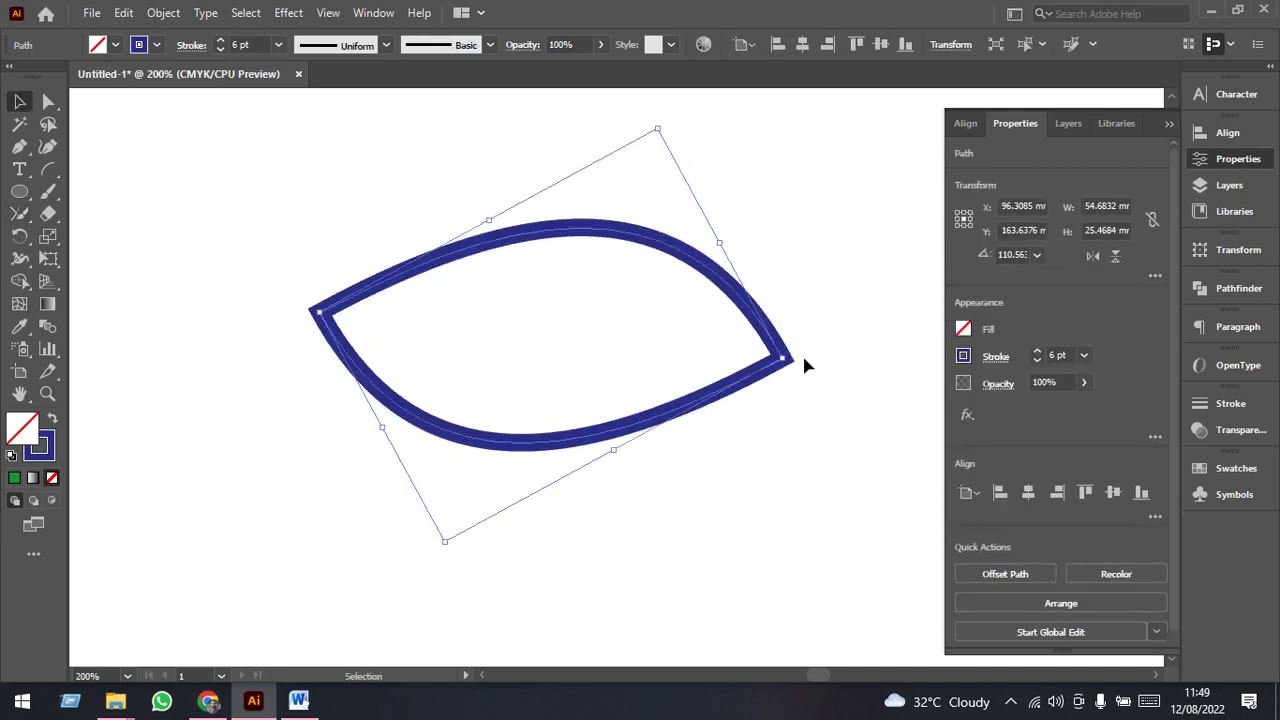
pyautogui.click(786, 440)
pyautogui.moveTo(19, 191); pyautogui.dragTo(97, 237)
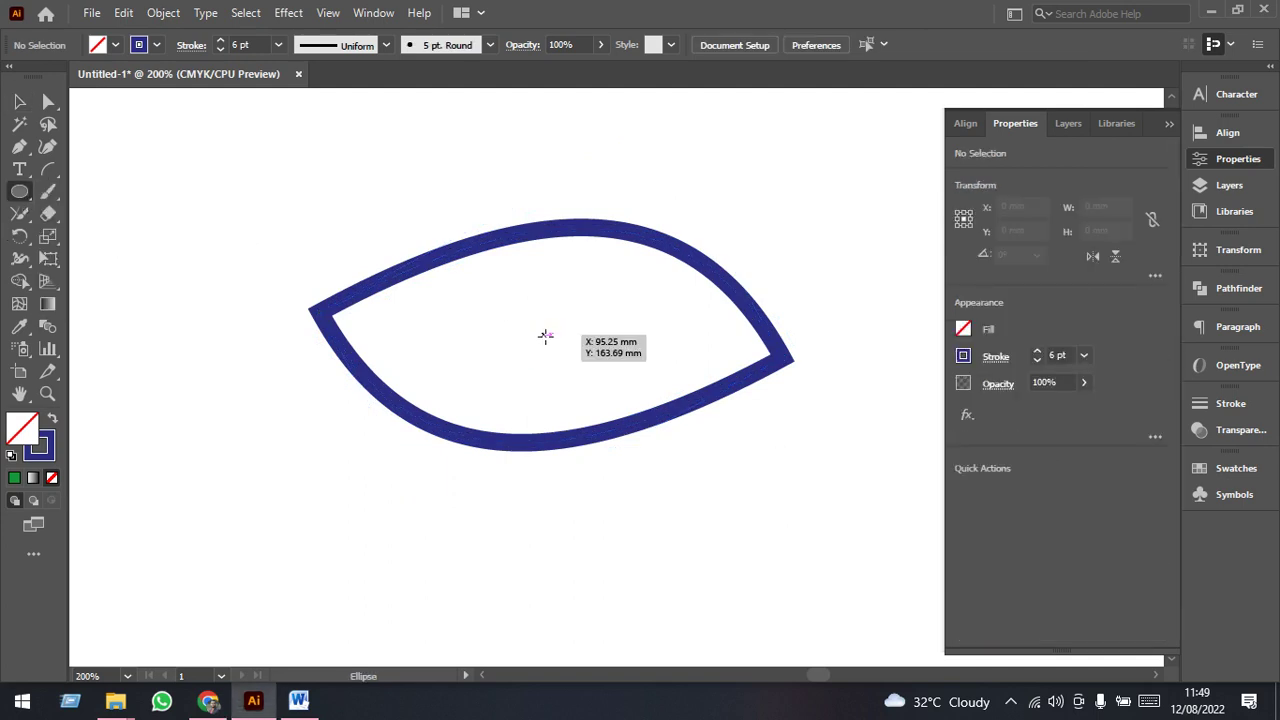
# - Draw a small circle with no stroke and dark blue fill, scaled to 8.47 mm
pyautogui.moveTo(528, 320); pyautogui.dragTo(562, 354)
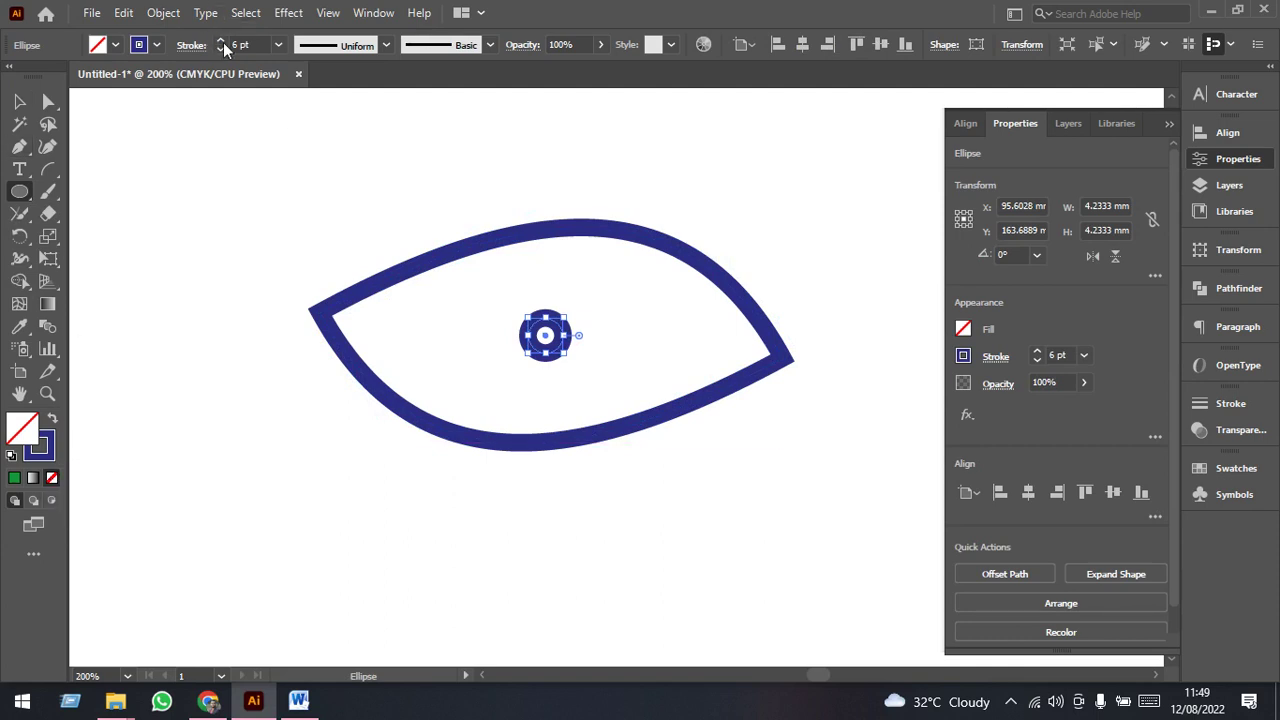
pyautogui.click(156, 46)
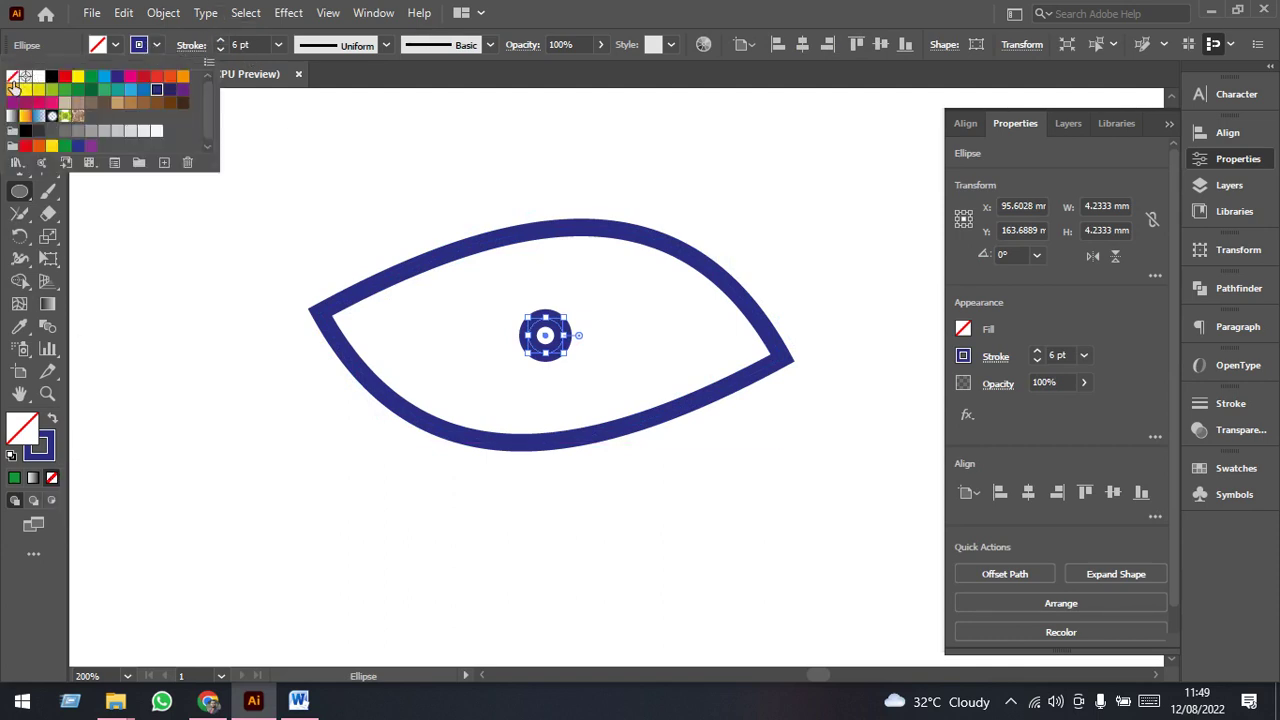
pyautogui.click(12, 76)
pyautogui.click(115, 45)
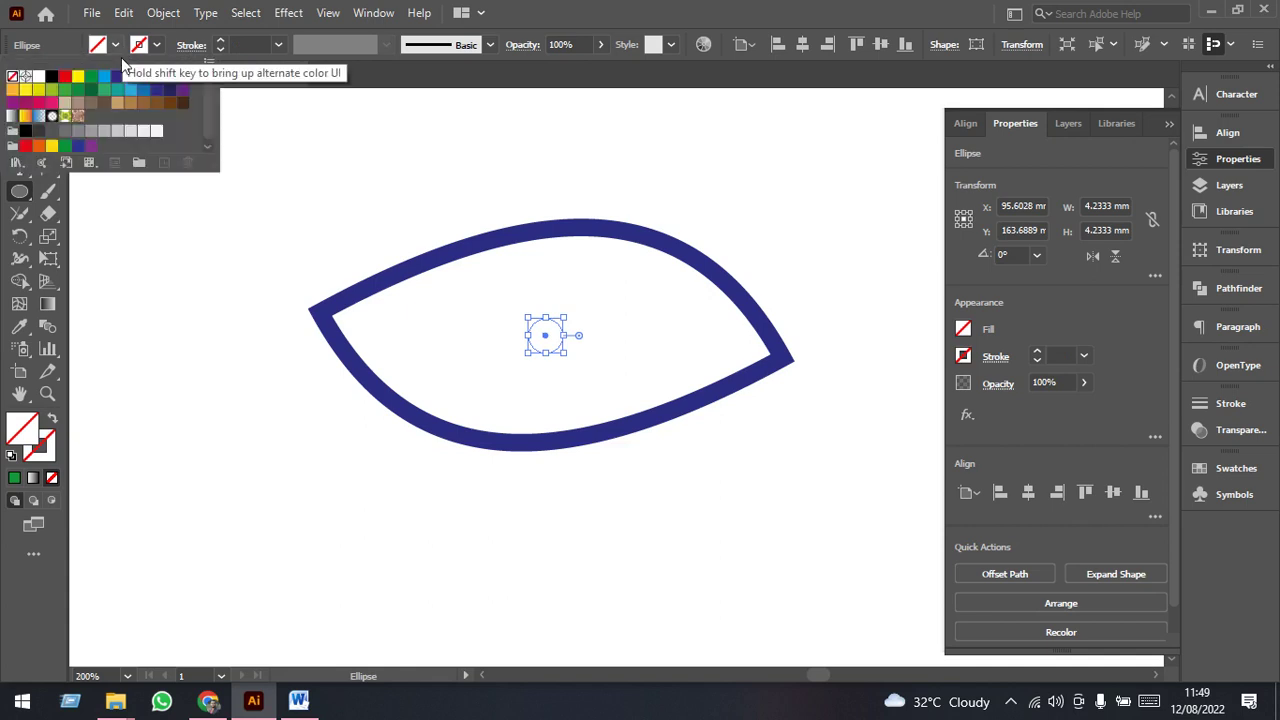
pyautogui.click(156, 91)
pyautogui.press('Escape')
pyautogui.press('v')
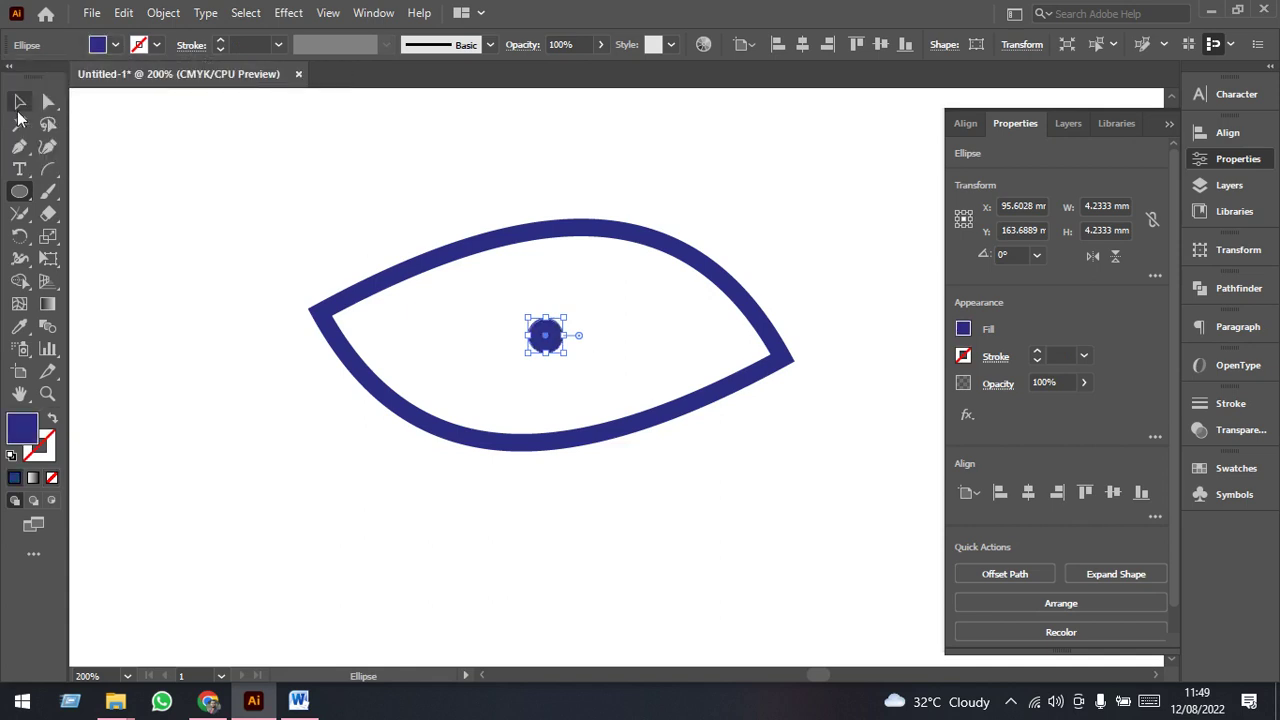
pyautogui.moveTo(565, 352)
pyautogui.mouseDown()
pyautogui.moveTo(582, 369)
pyautogui.moveTo(546, 365)
pyautogui.mouseUp()
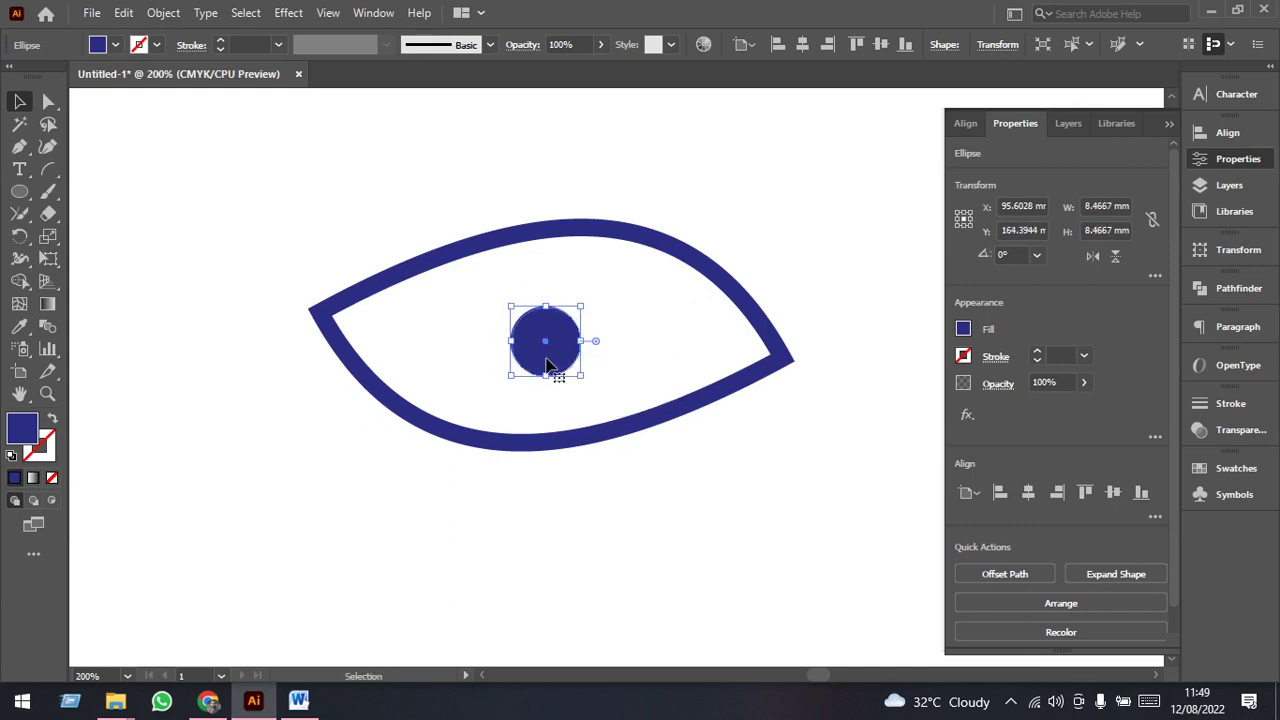
# - Add a larger copy around the pupil with no fill and a 3 pt stroke
pyautogui.press('a')
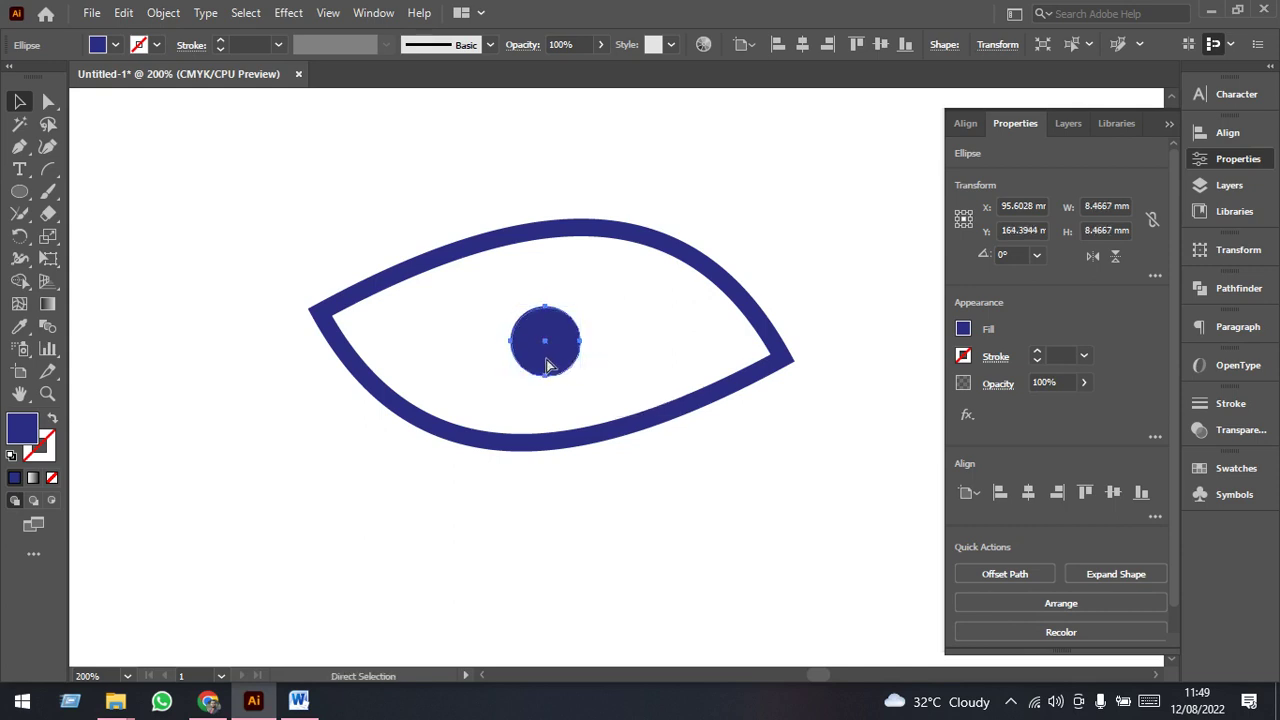
pyautogui.press('v')
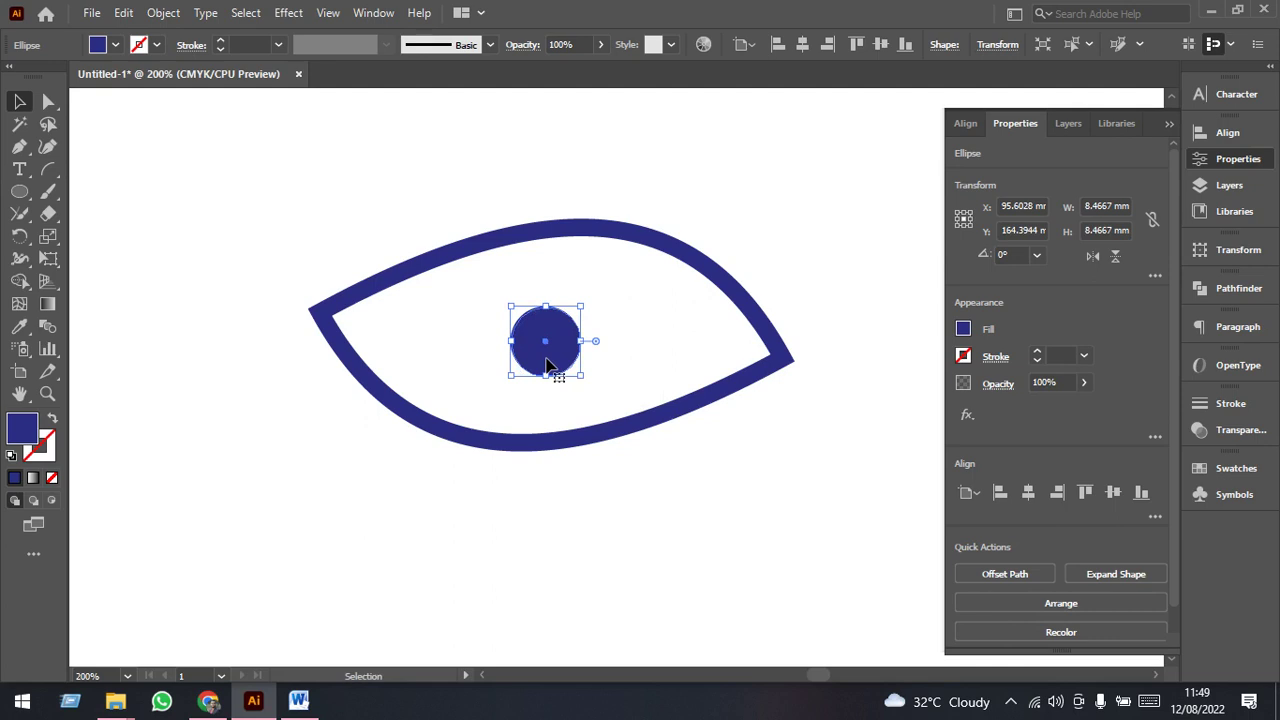
pyautogui.press('a')
pyautogui.press('v')
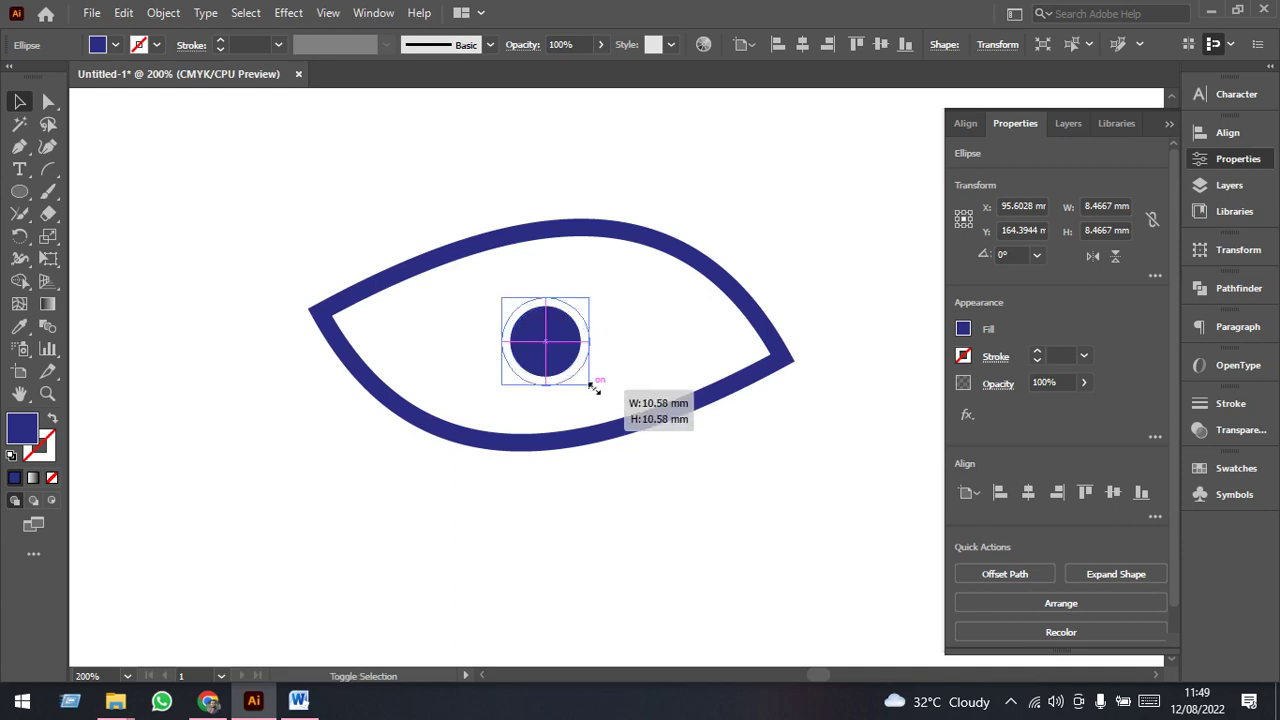
pyautogui.moveTo(581, 376); pyautogui.dragTo(594, 388)
pyautogui.click(52, 478)
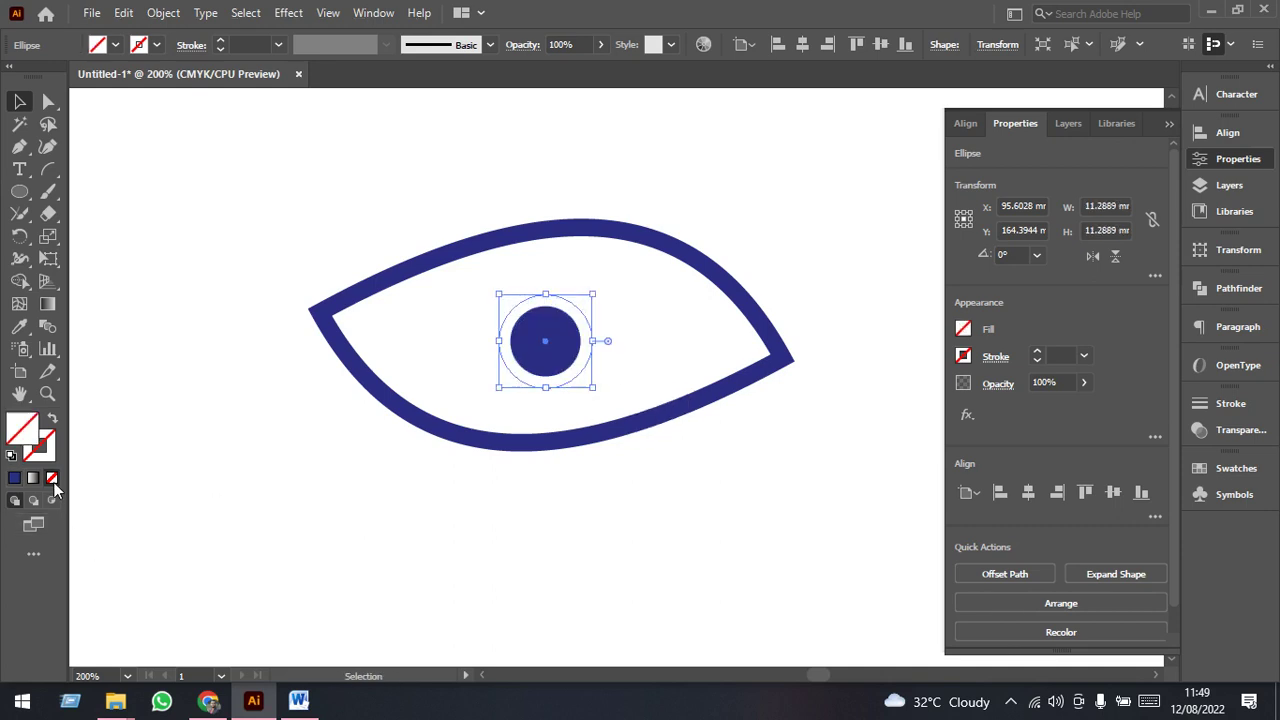
pyautogui.click(279, 44)
pyautogui.write('3')
pyautogui.press('Return')
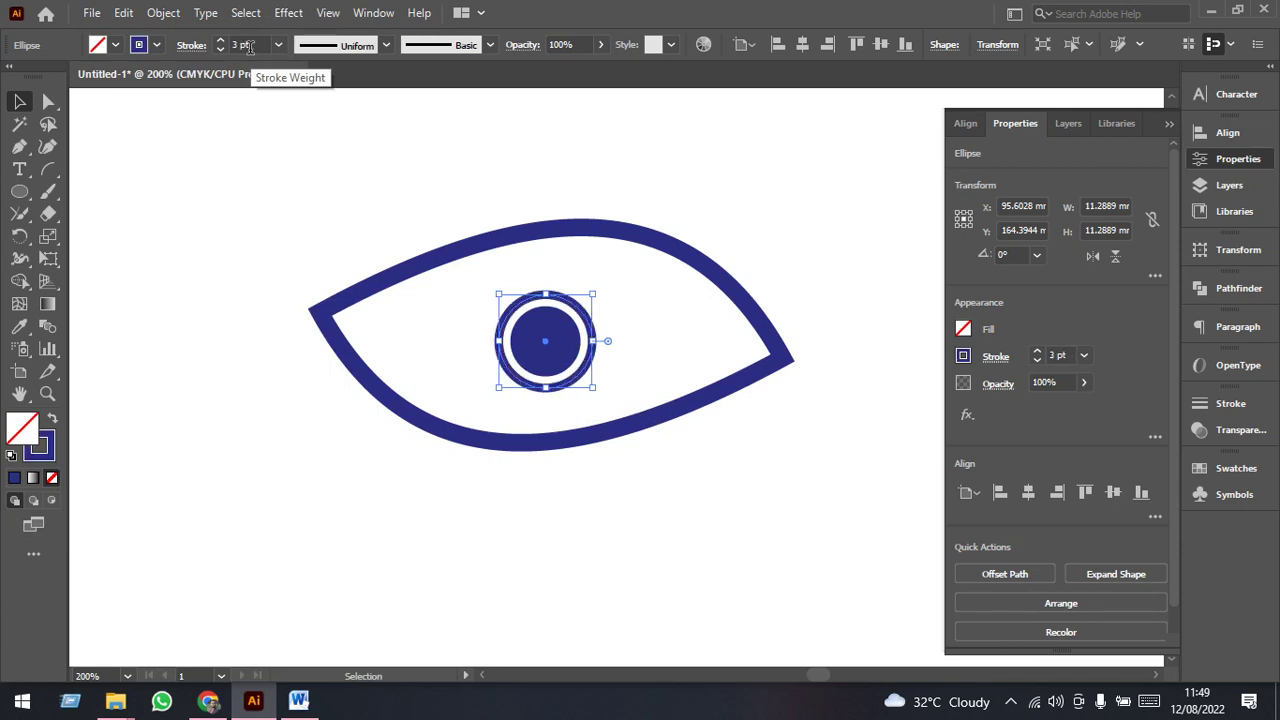
pyautogui.click(586, 414)
pyautogui.click(580, 362)
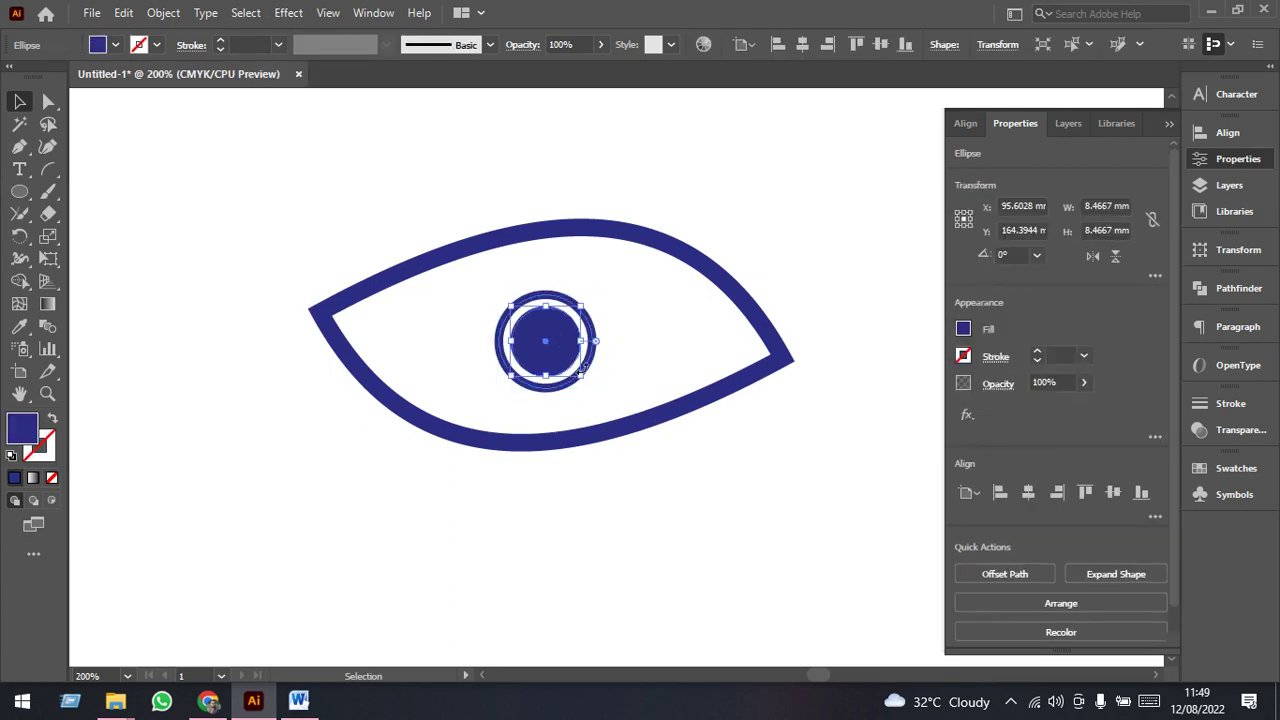
# - Shrink the ring to 11.64 mm and group it with the pupil
pyautogui.scroll(2, 580, 369)
pyautogui.click(548, 407)
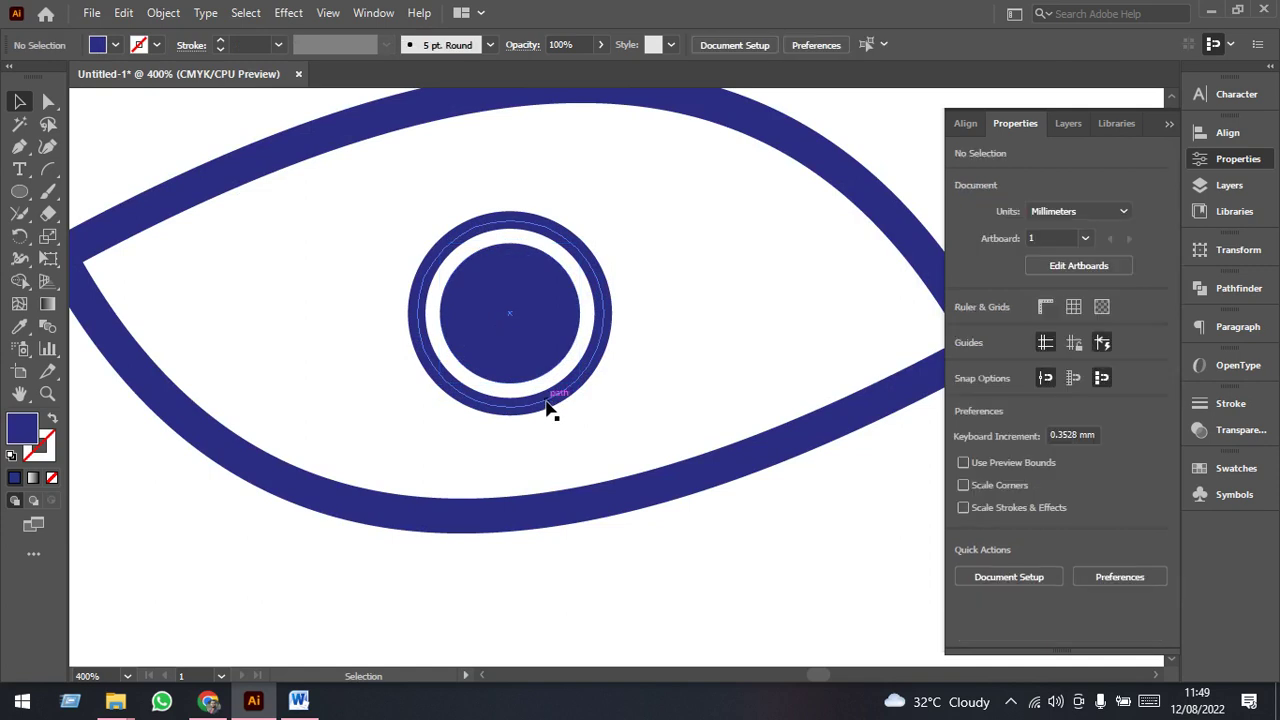
pyautogui.moveTo(605, 409); pyautogui.dragTo(619, 421)
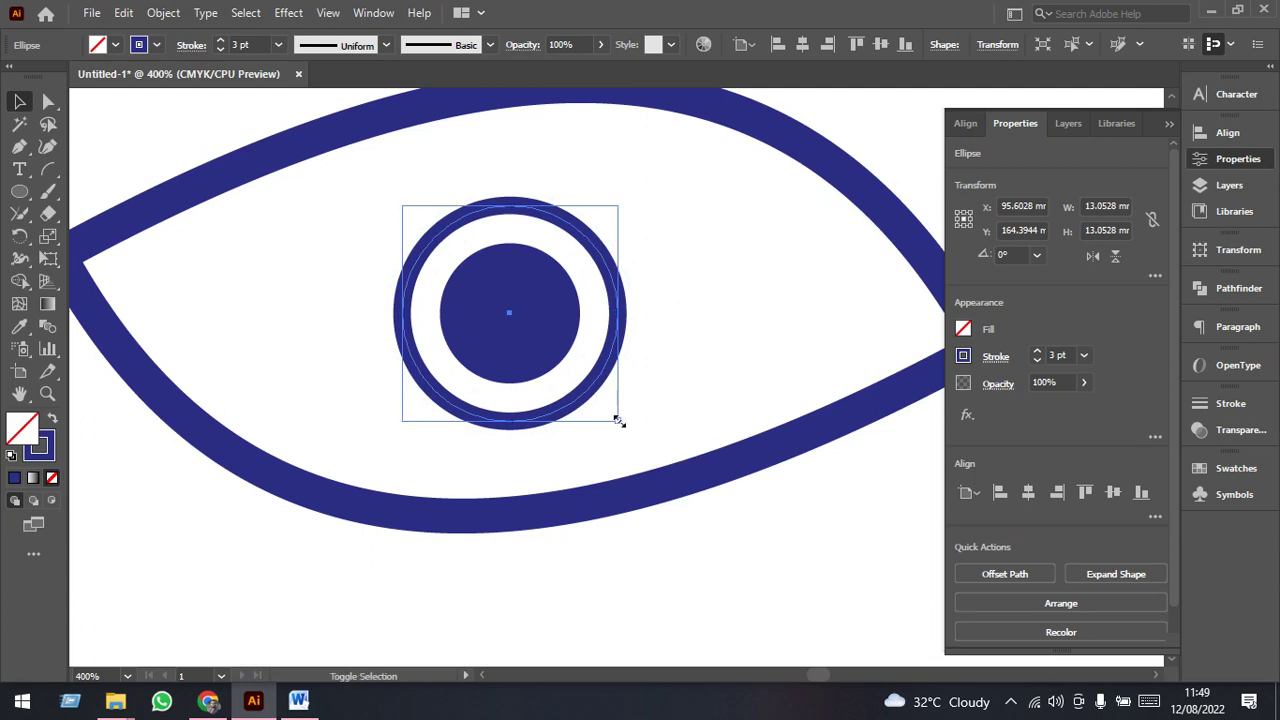
pyautogui.moveTo(617, 419); pyautogui.dragTo(609, 419)
pyautogui.scroll(-1, 653, 349)
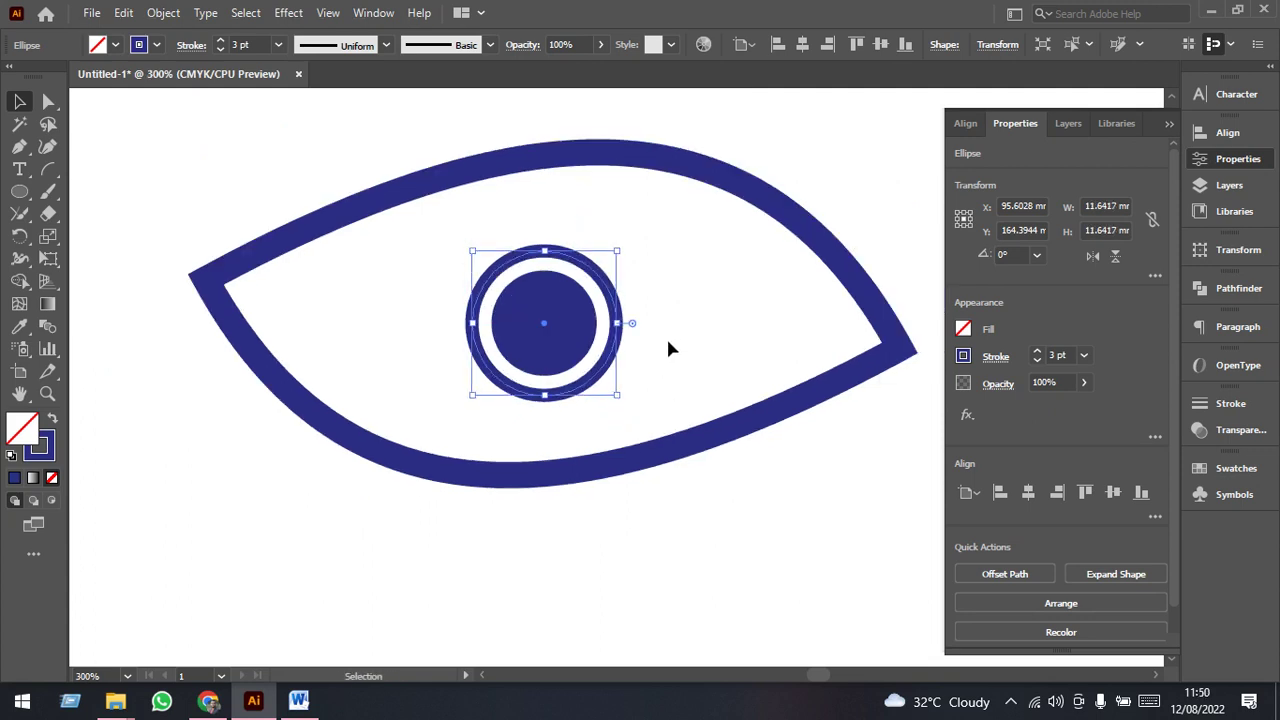
pyautogui.moveTo(648, 336); pyautogui.dragTo(548, 330)
pyautogui.hotkey('ctrl', 'g')
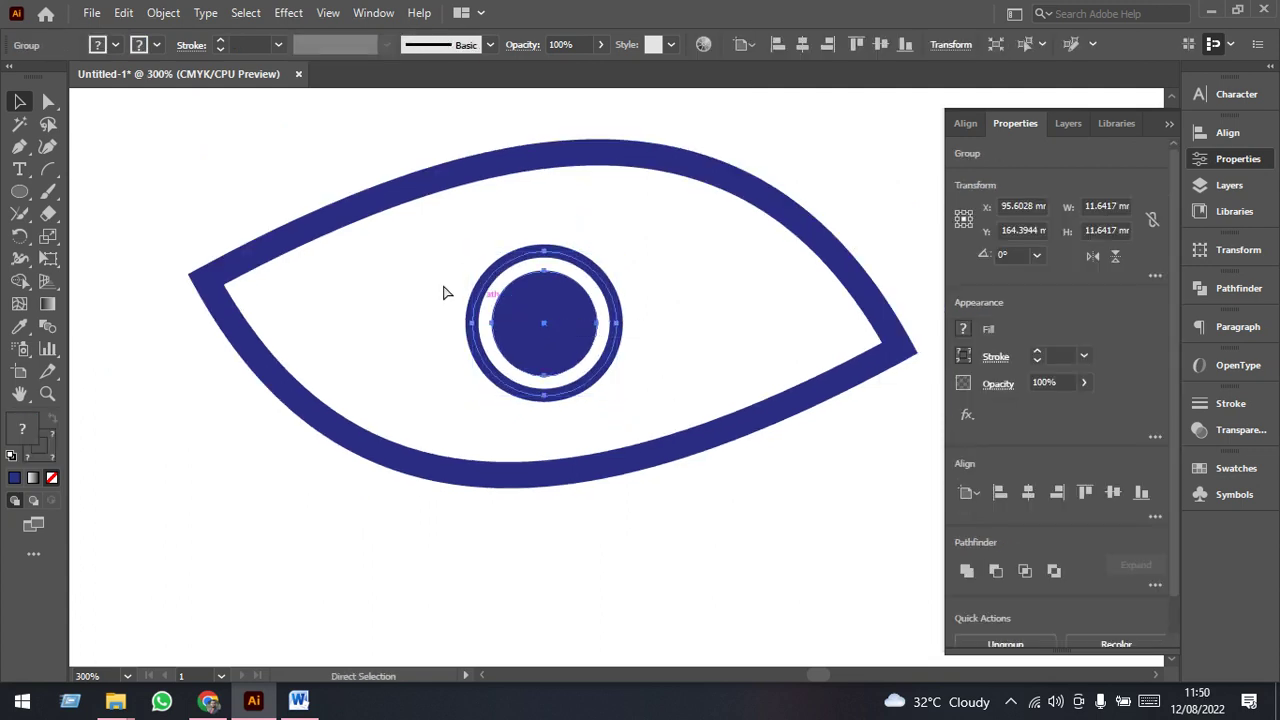
# - Centre the pupil group horizontally and vertically within the eye outline
pyautogui.keyDown('shift'); pyautogui.click(622, 162); pyautogui.keyUp('shift')
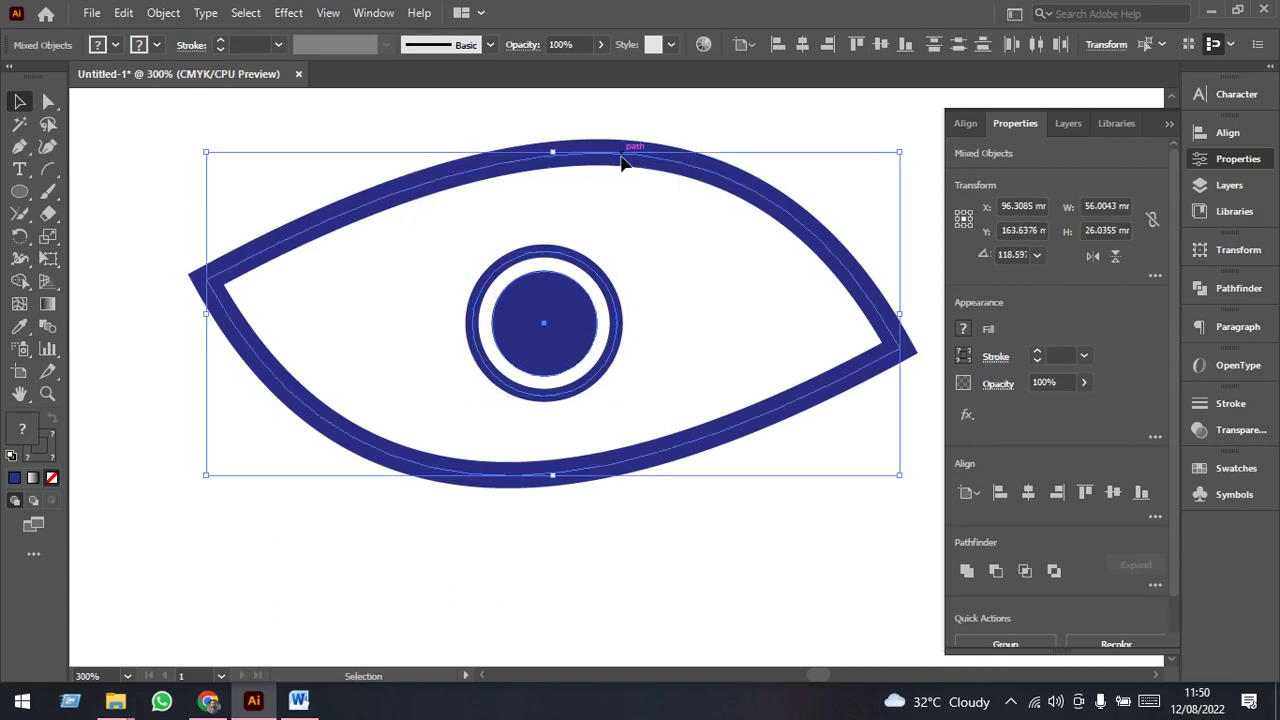
pyautogui.click(805, 46)
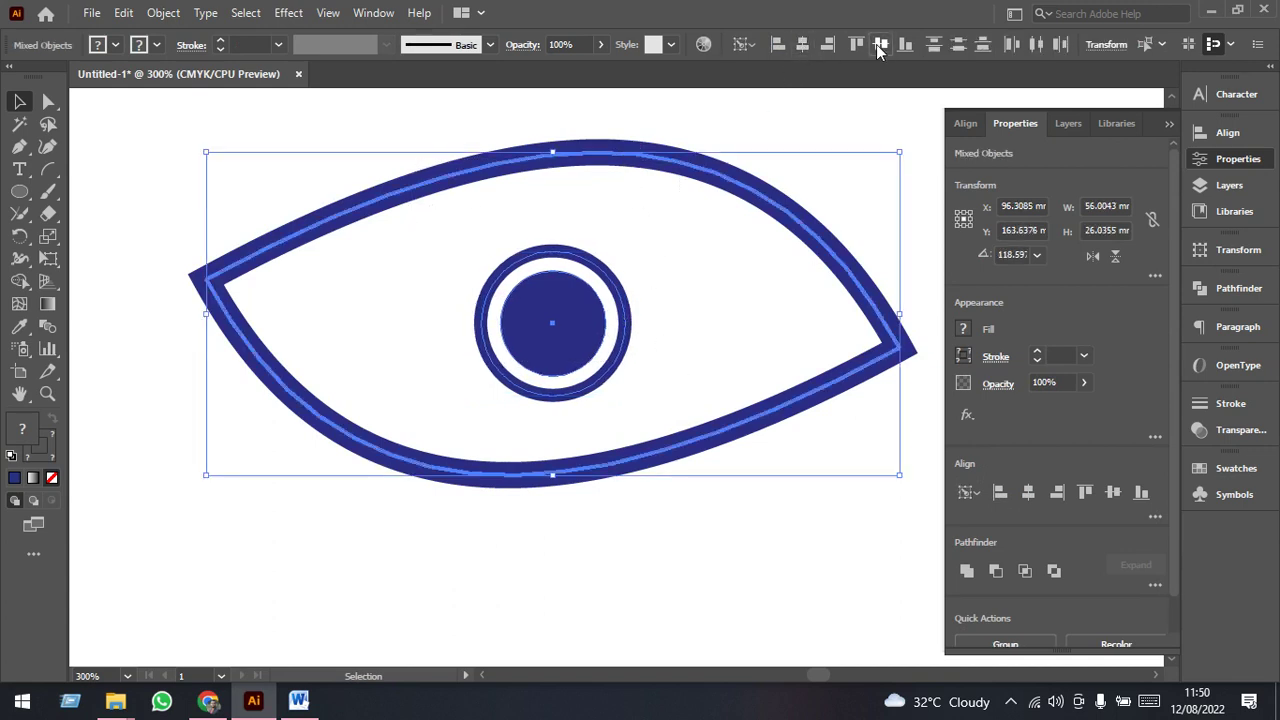
pyautogui.click(876, 44)
pyautogui.click(737, 343)
# - Scale the eye outline down in isolation mode
pyautogui.scroll(-1, 557, 343)
pyautogui.doubleClick(651, 385)
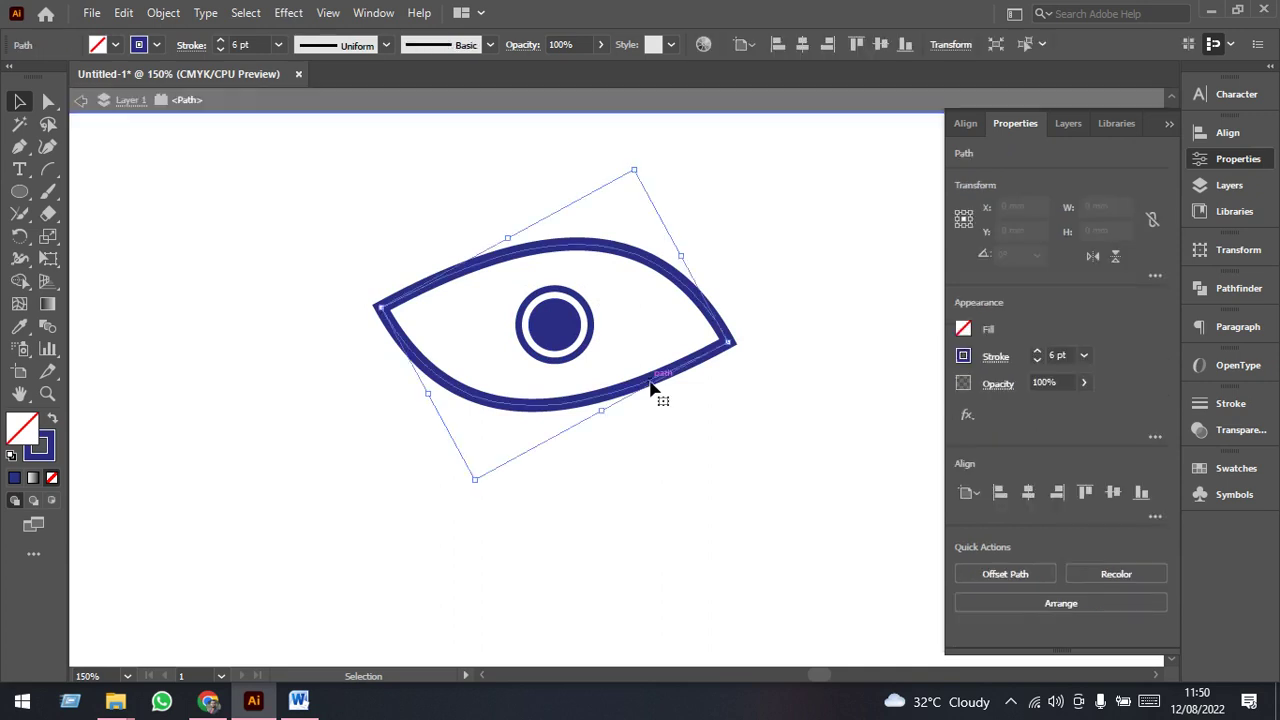
pyautogui.moveTo(637, 170); pyautogui.dragTo(615, 206)
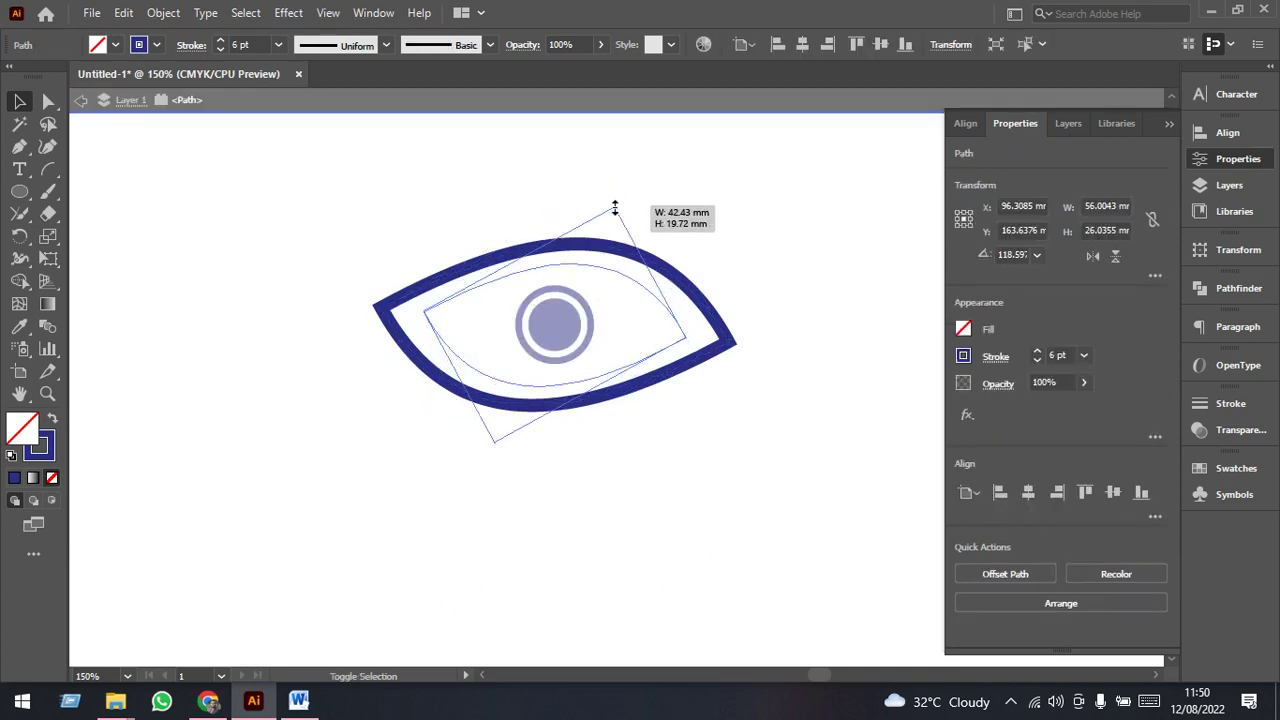
pyautogui.doubleClick(709, 497)
pyautogui.scroll(-3, 619, 430)
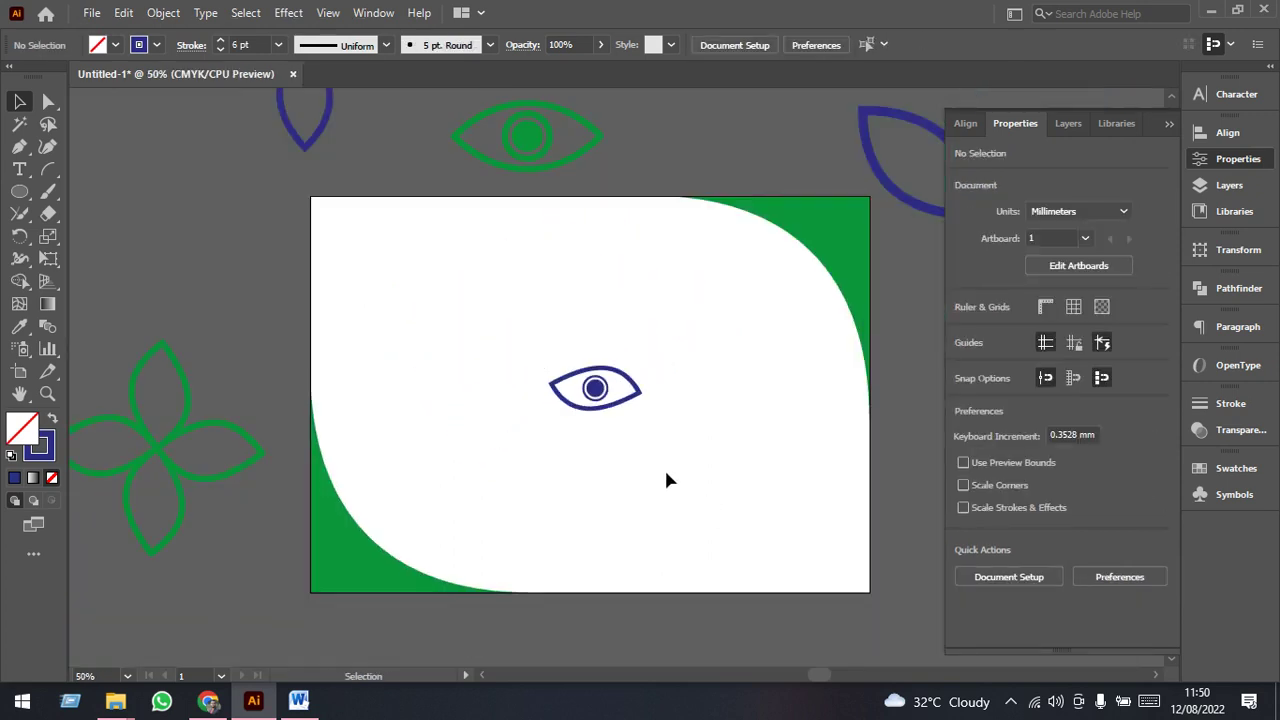
# - Expand the eye's fill and stroke, then enlarge it and move it lower
pyautogui.moveTo(540, 360); pyautogui.dragTo(635, 441)
pyautogui.moveTo(682, 485); pyautogui.dragTo(525, 355)
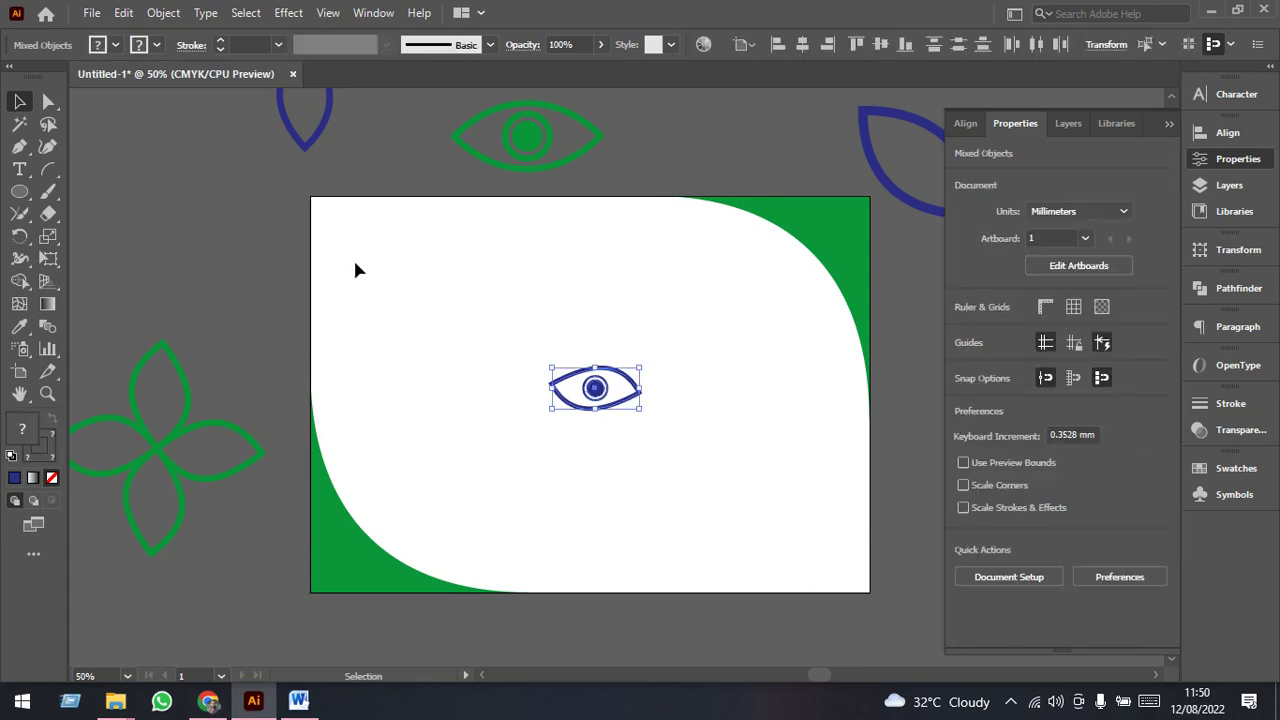
pyautogui.click(163, 12)
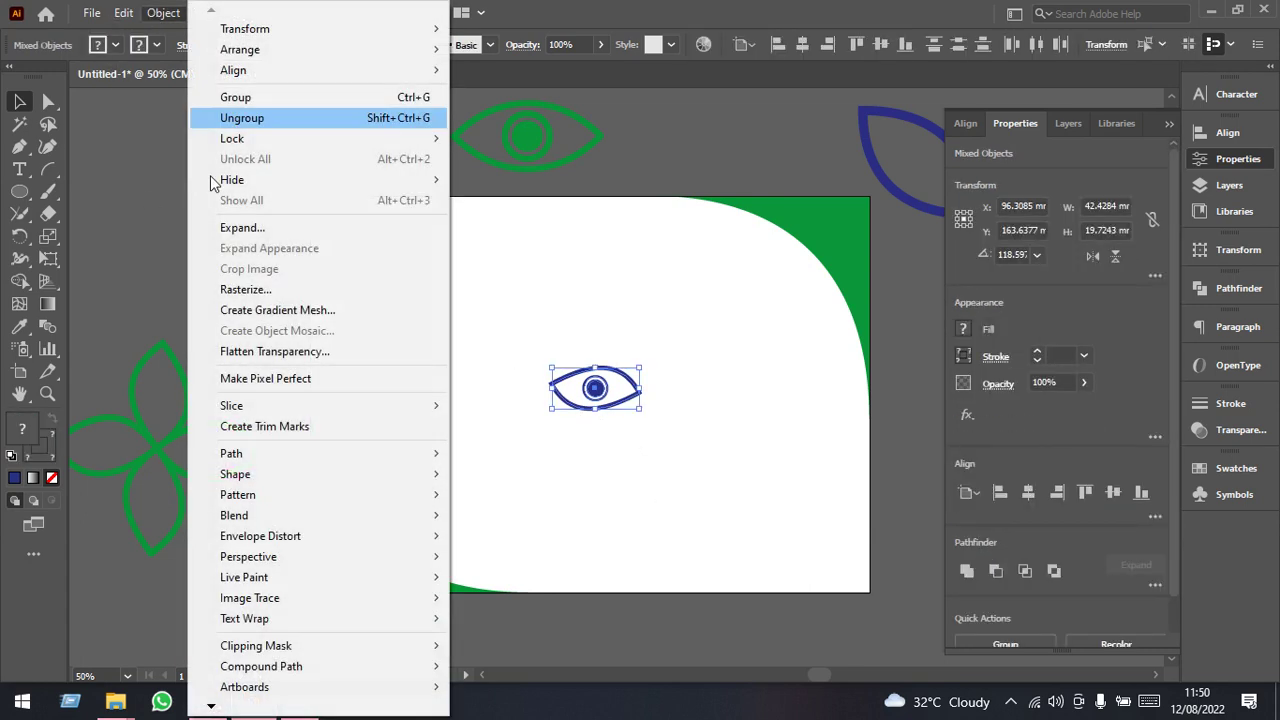
pyautogui.click(252, 231)
pyautogui.click(790, 517)
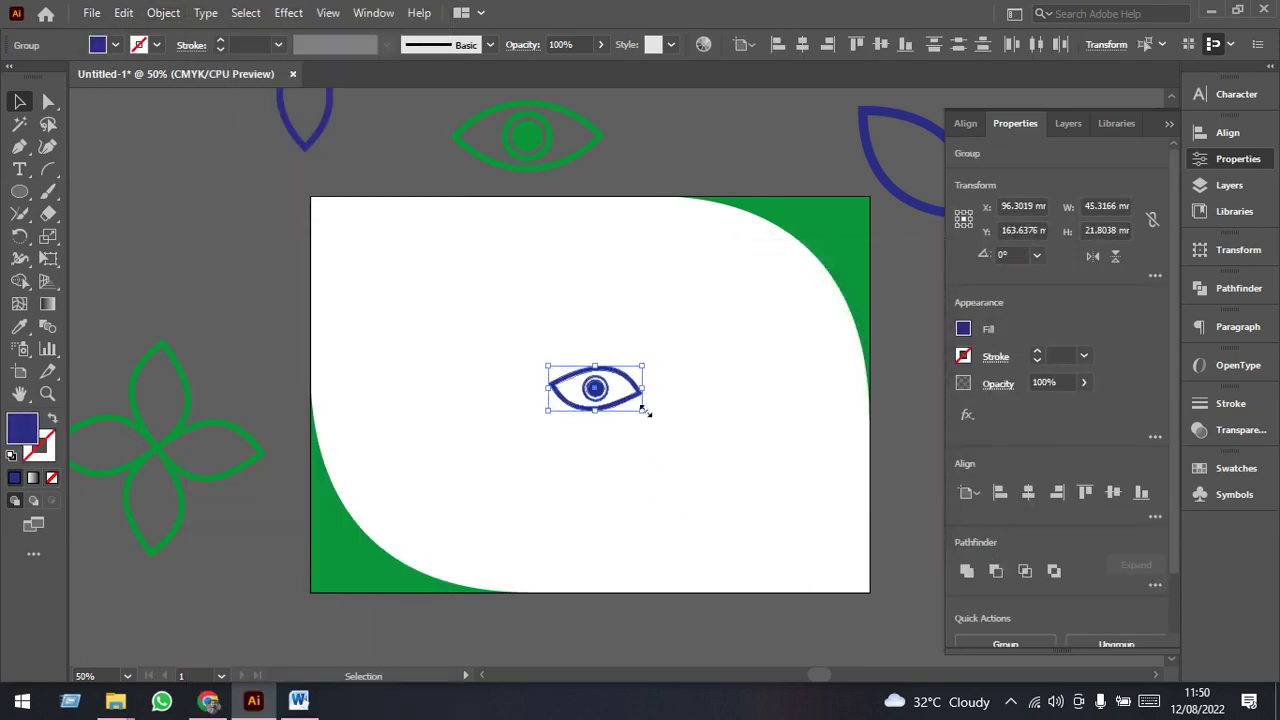
pyautogui.moveTo(646, 411)
pyautogui.mouseDown()
pyautogui.moveTo(700, 470)
pyautogui.moveTo(617, 483)
pyautogui.mouseUp()
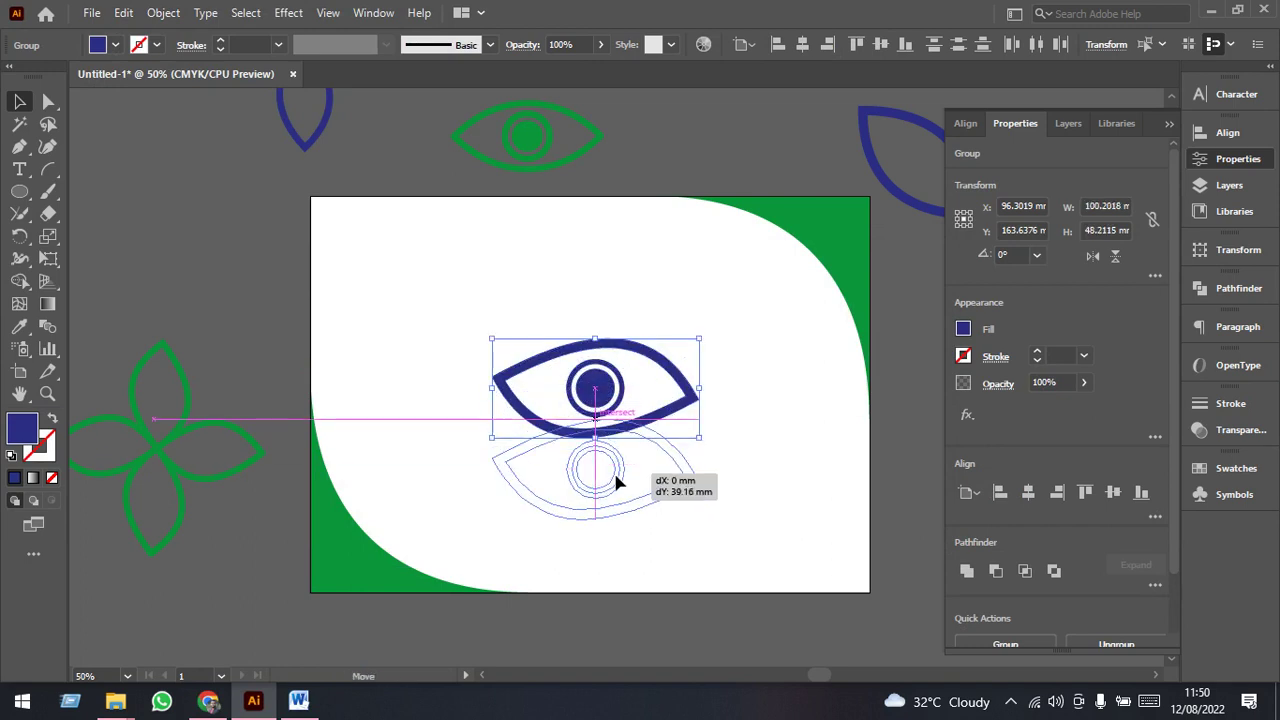
# - Place the blue flower on the artboard's left and the double-leaf at upper right
pyautogui.scroll(-1, 571, 354)
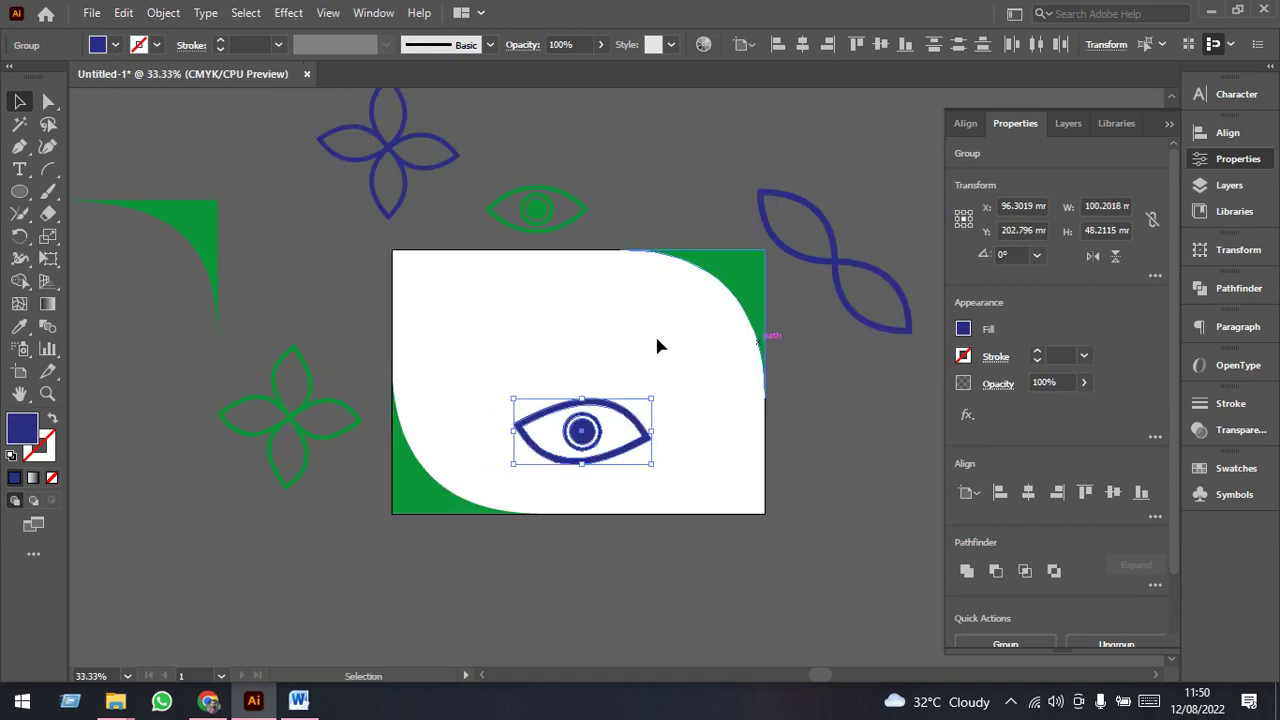
pyautogui.moveTo(398, 158)
pyautogui.mouseDown()
pyautogui.moveTo(503, 383)
pyautogui.moveTo(490, 352)
pyautogui.mouseUp()
pyautogui.click(835, 285)
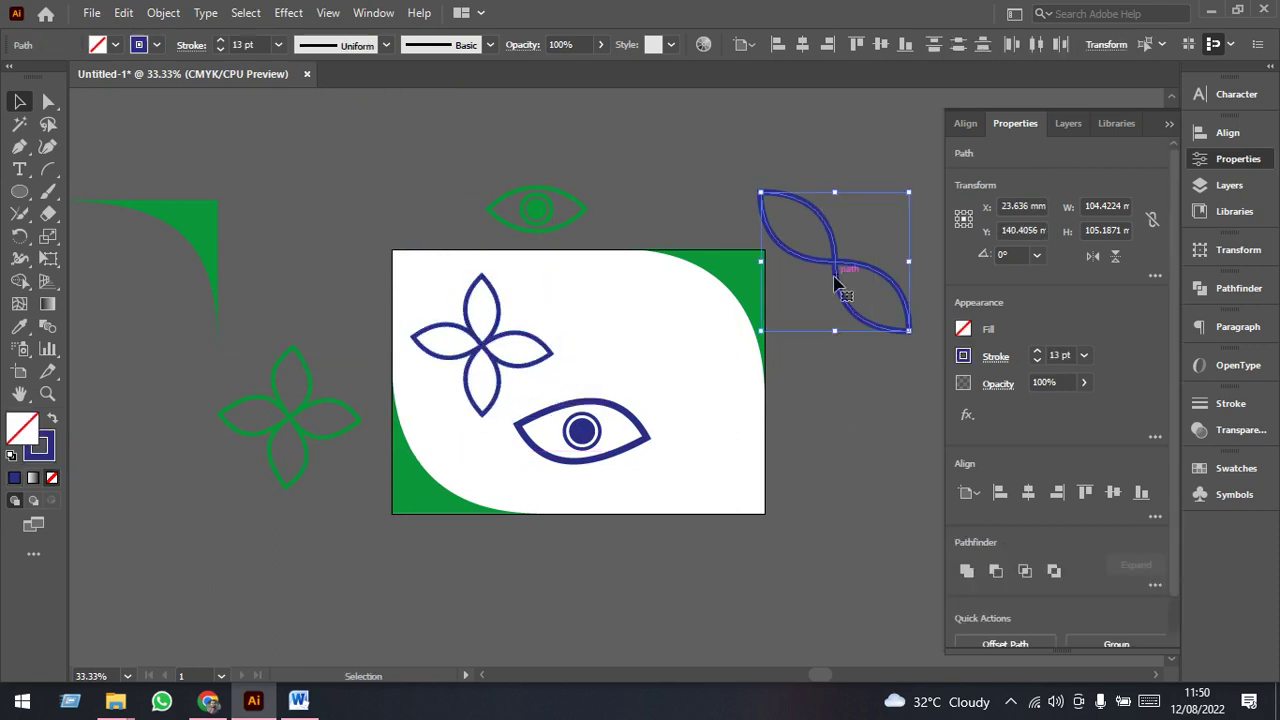
pyautogui.moveTo(838, 285)
pyautogui.mouseDown()
pyautogui.moveTo(670, 371)
pyautogui.moveTo(657, 340)
pyautogui.mouseUp()
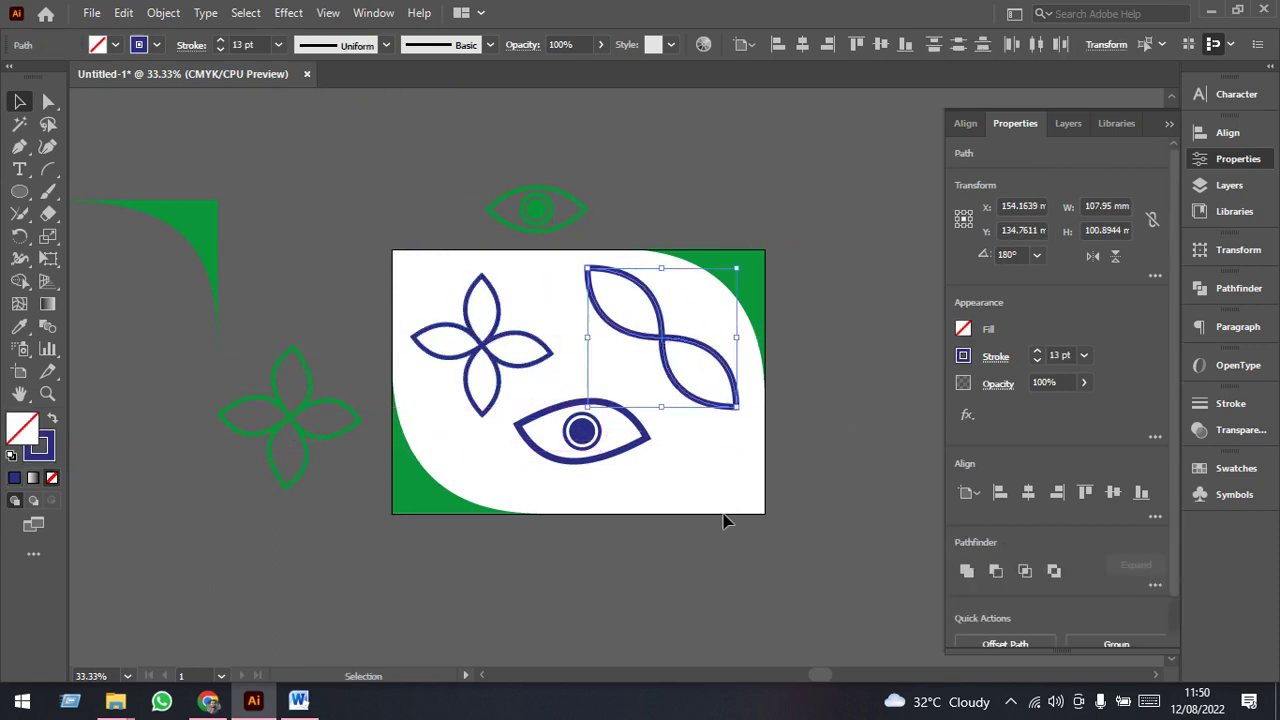
pyautogui.click(725, 520)
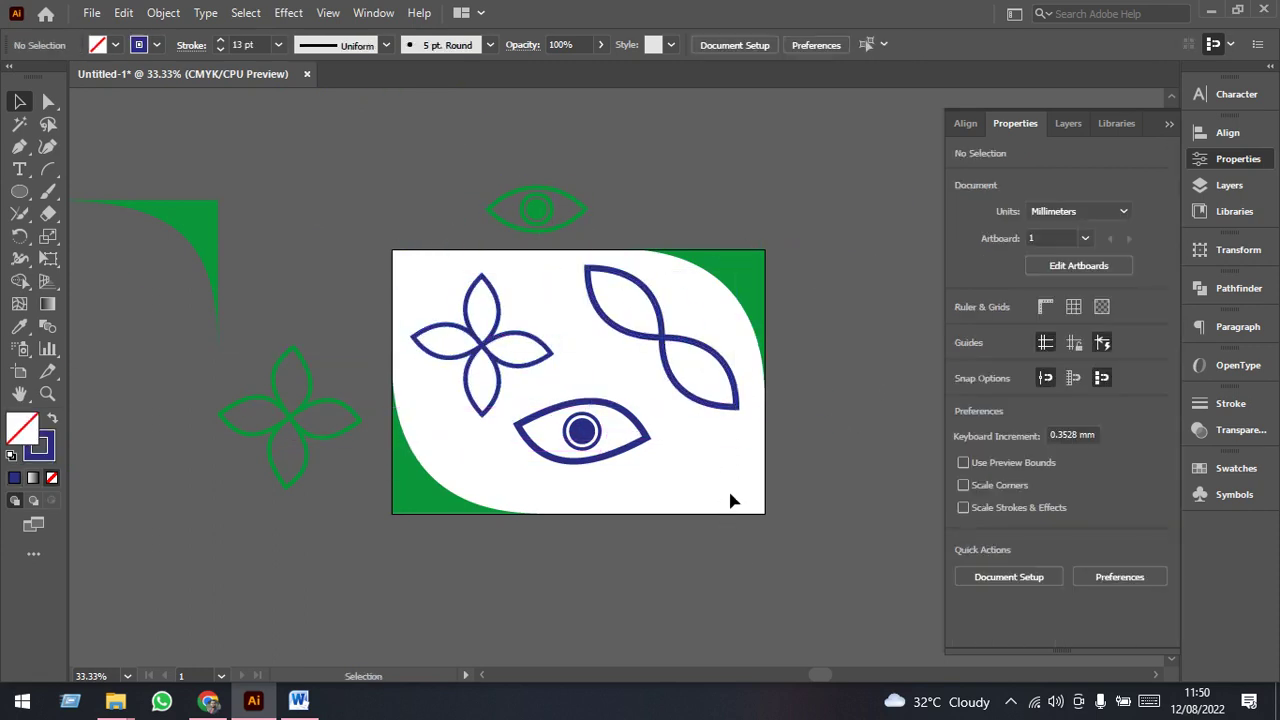
# - Delete the green eye, green corner shape and green flower
pyautogui.click(557, 225)
pyautogui.press('Delete')
pyautogui.moveTo(286, 114); pyautogui.dragTo(197, 421)
pyautogui.press('Delete')
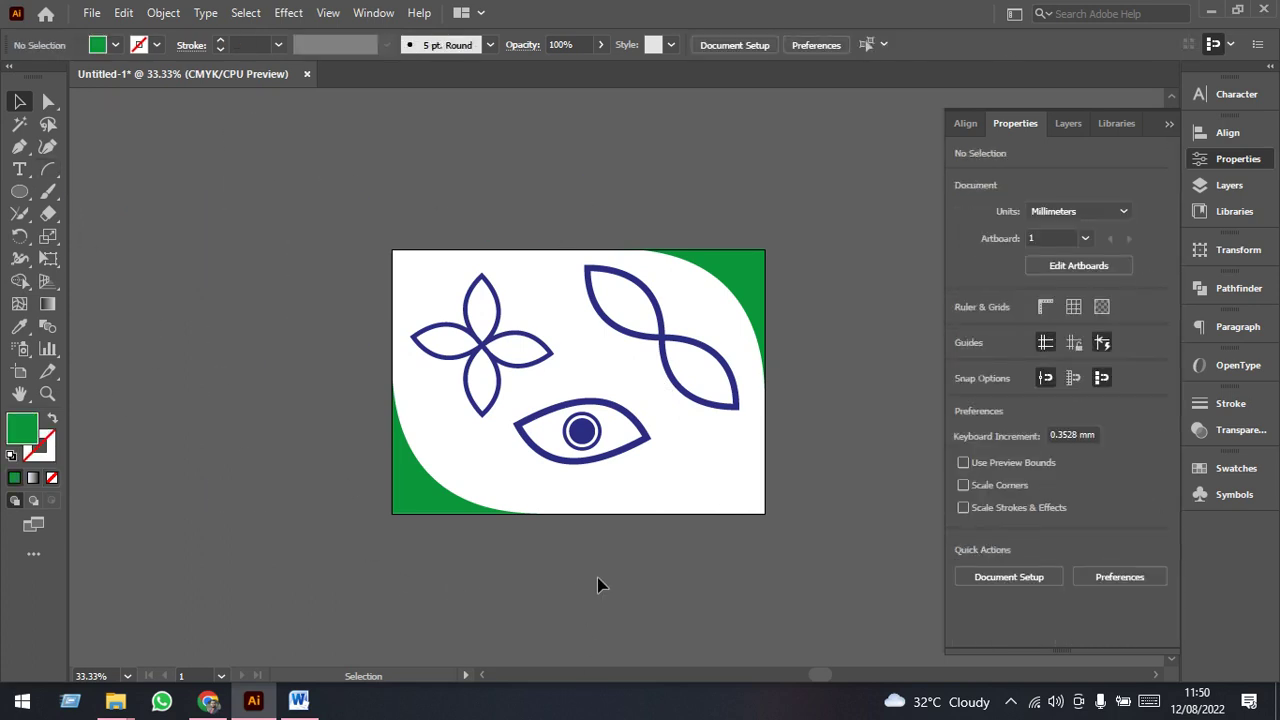
# - Select the blue flower, double-leaf and eye together and nudge them slightly down
pyautogui.scroll(1, 597, 585)
pyautogui.moveTo(646, 511); pyautogui.dragTo(508, 626)
pyautogui.moveTo(219, 225); pyautogui.dragTo(580, 490)
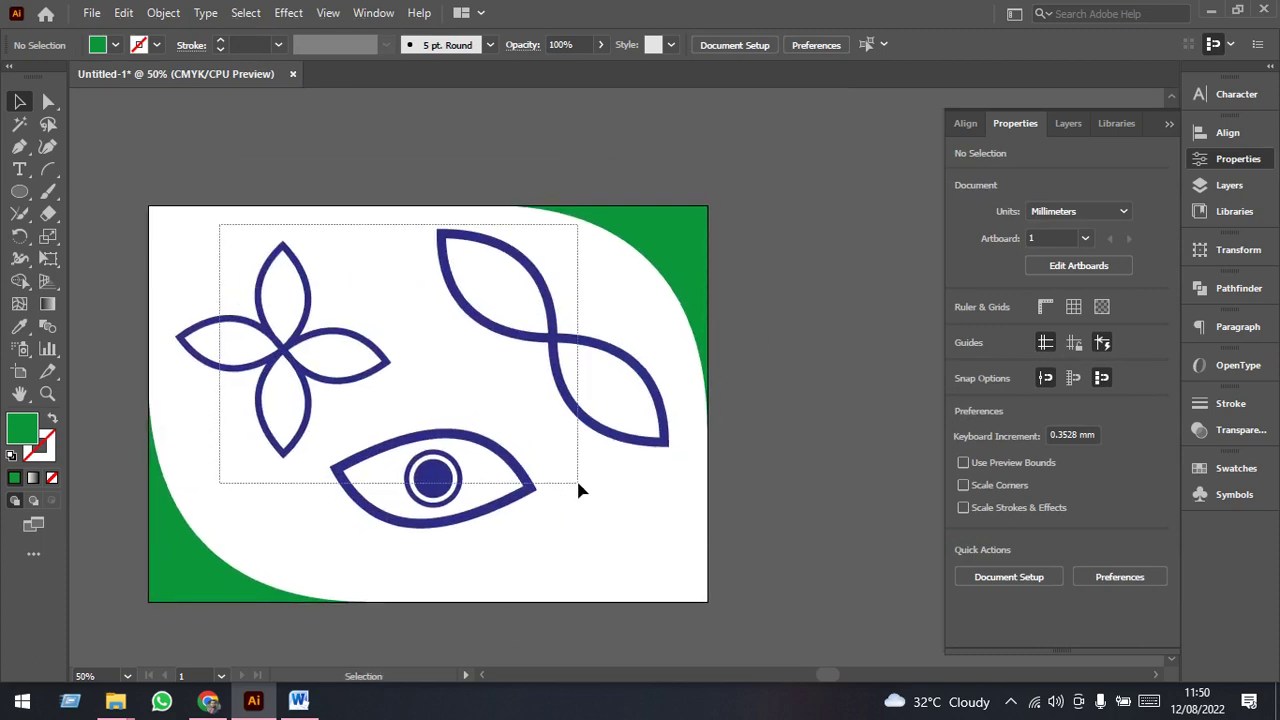
pyautogui.moveTo(549, 347); pyautogui.dragTo(550, 370)
pyautogui.click(593, 509)
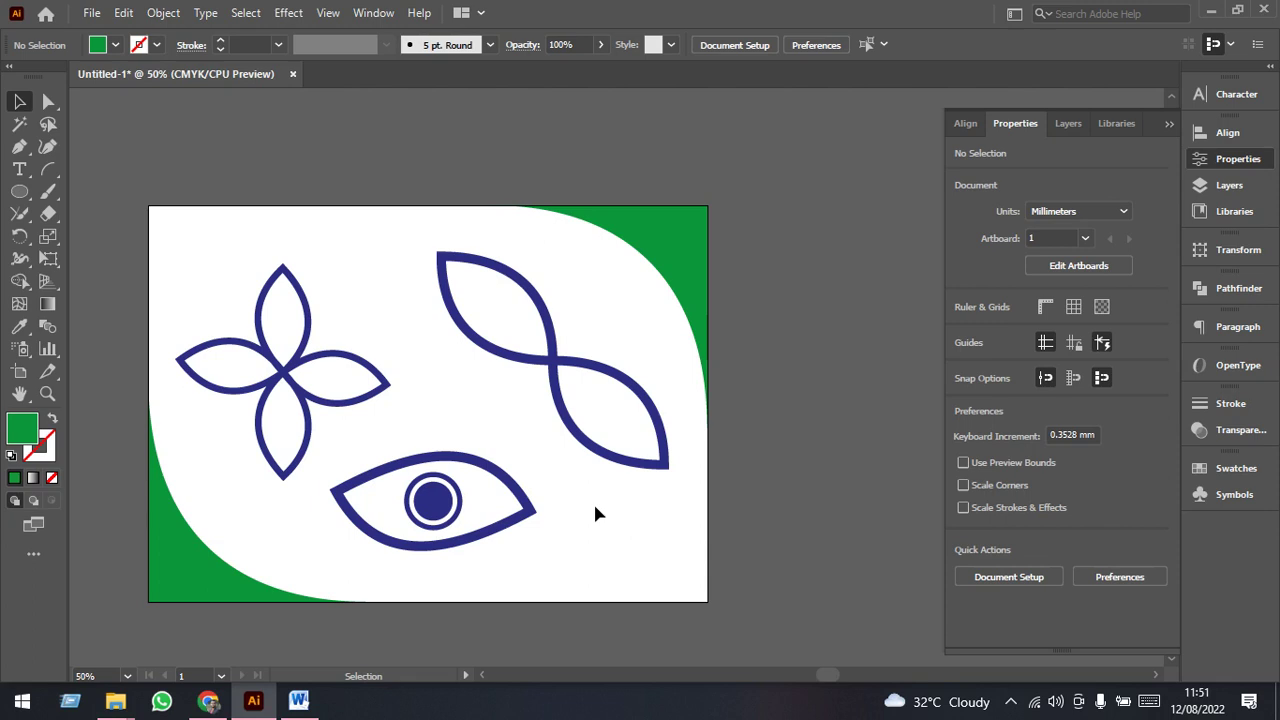
# - Minimize Illustrator and Word to the desktop and bring up the screen recorder controls
pyautogui.click(1210, 14)
pyautogui.click(1180, 14)
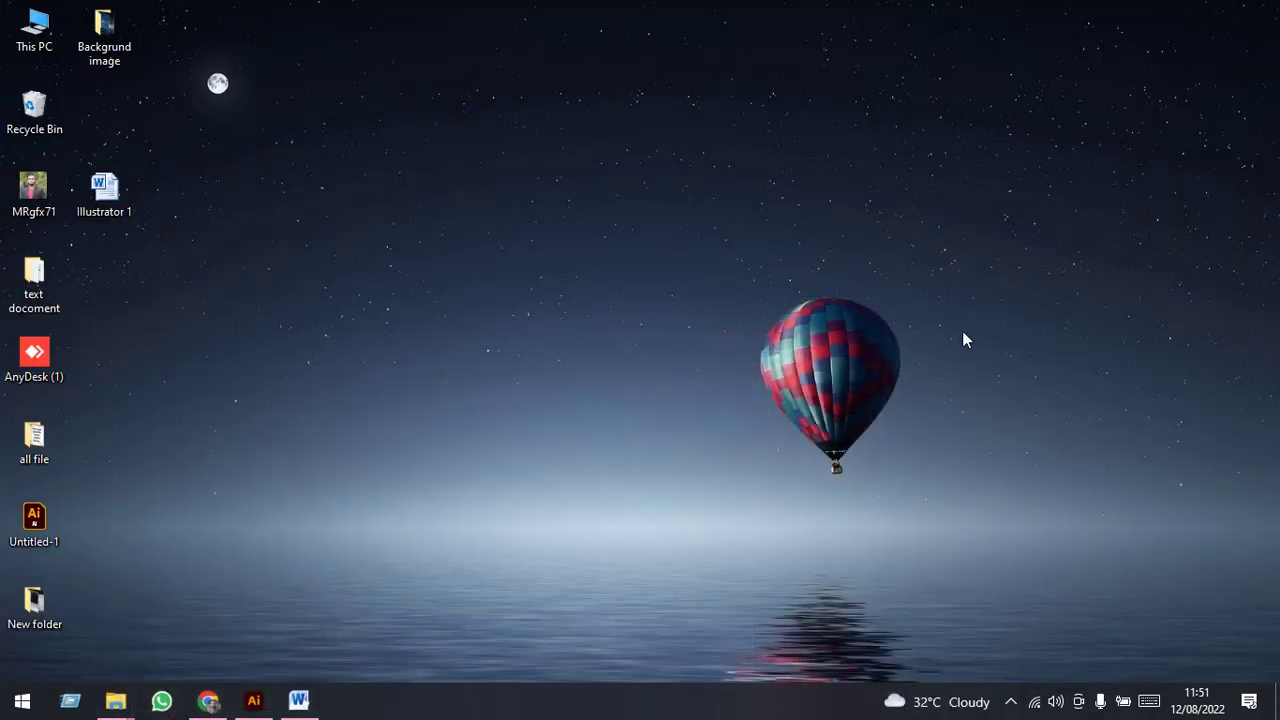
pyautogui.click(1011, 701)
pyautogui.click(1048, 663)
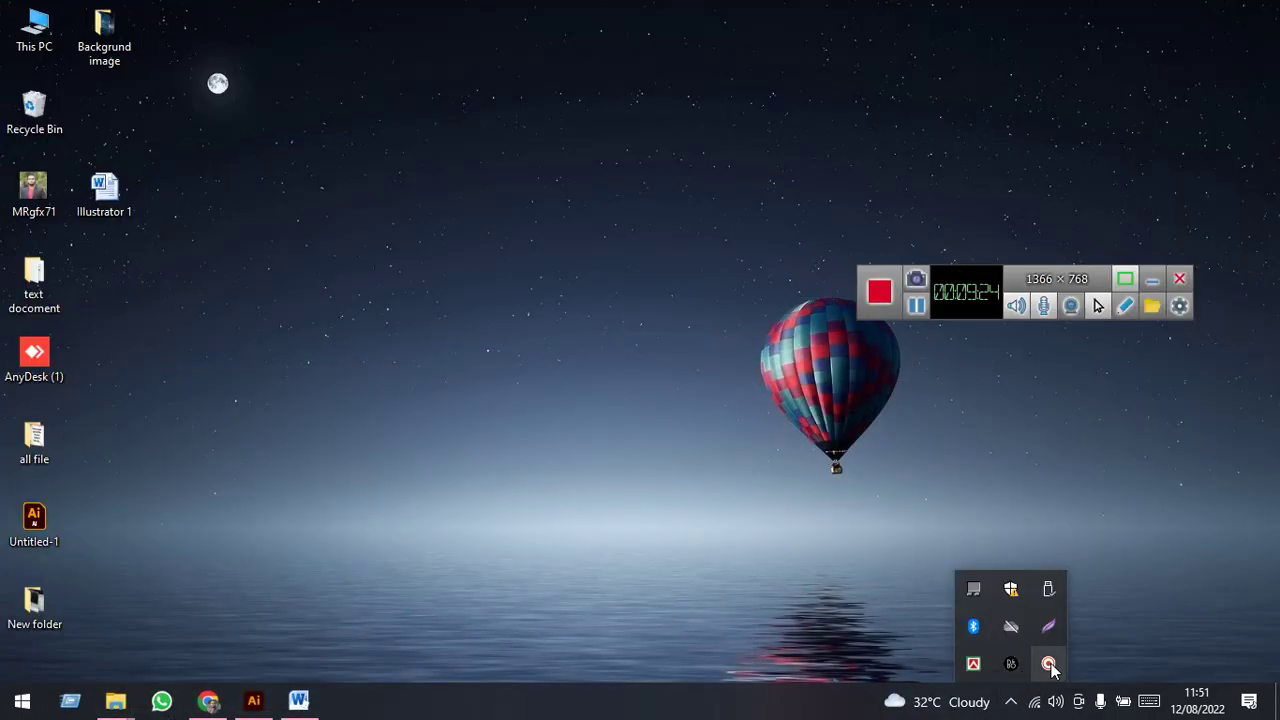